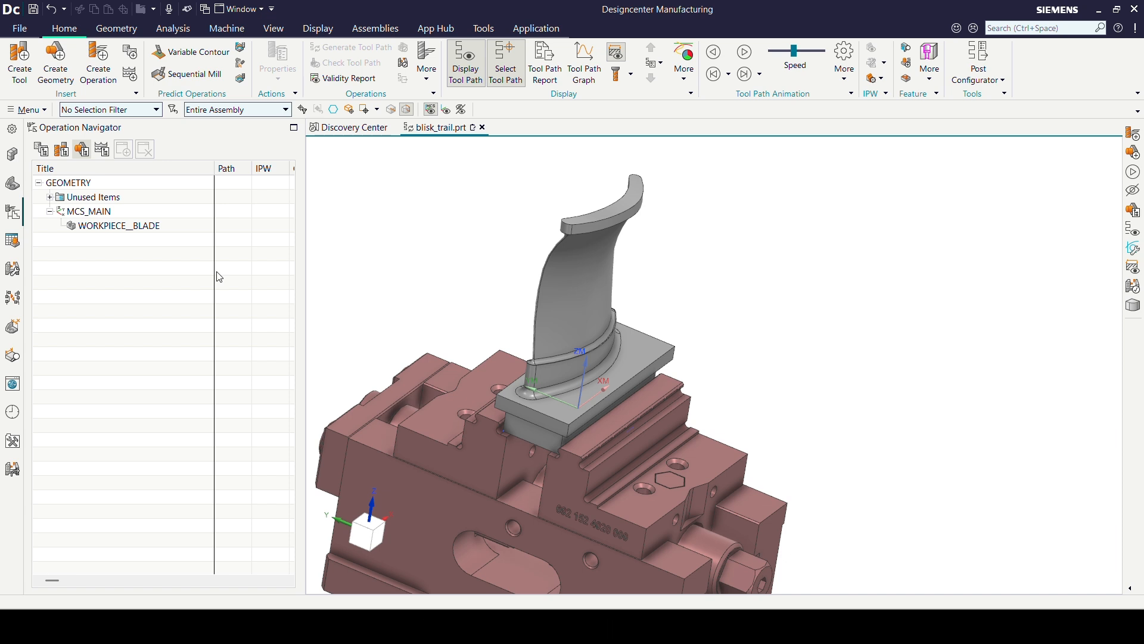
- Review the part, blank and check geometry assigned to WORKPIECE__BLADE
{"action": "left_click", "coordinate": [157, 230]}
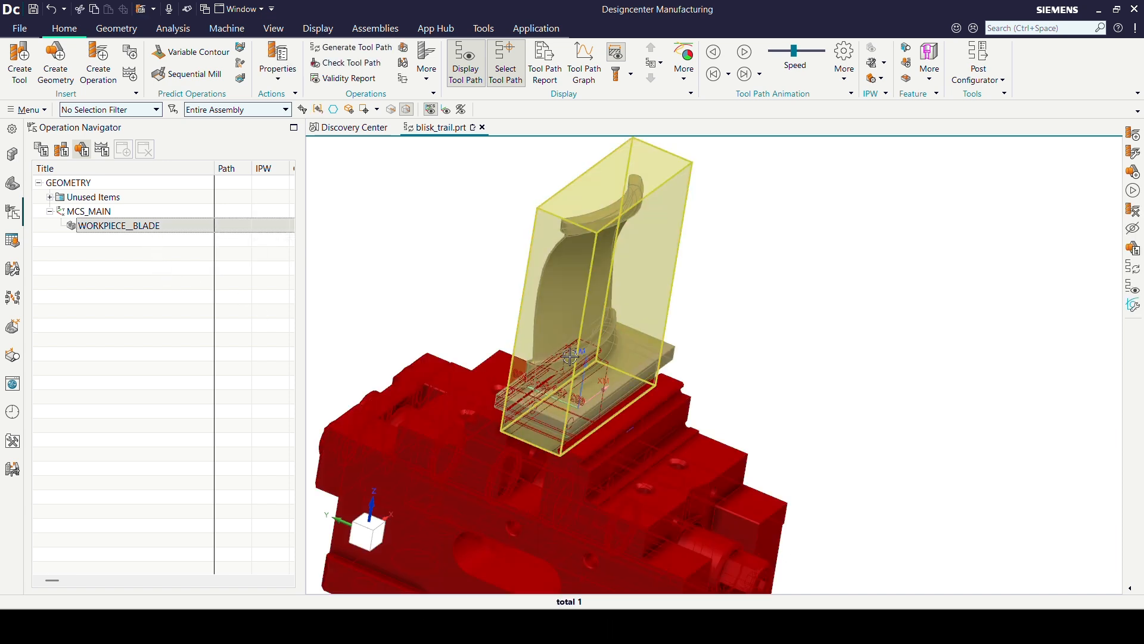
{"action": "double_click", "coordinate": [173, 227]}
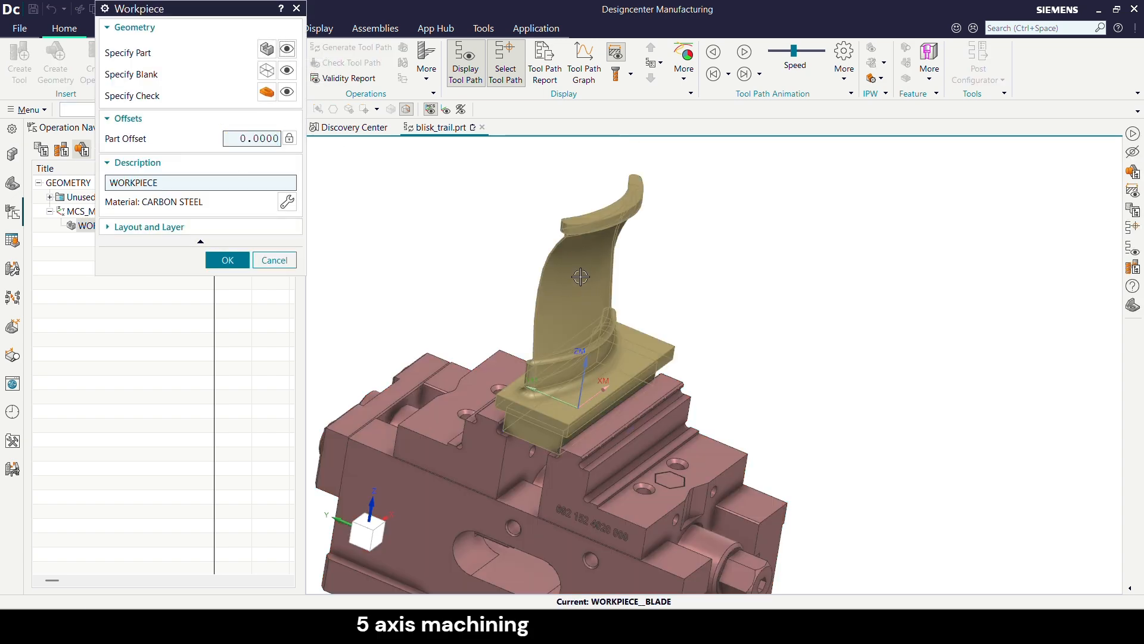
{"action": "left_click", "coordinate": [288, 75]}
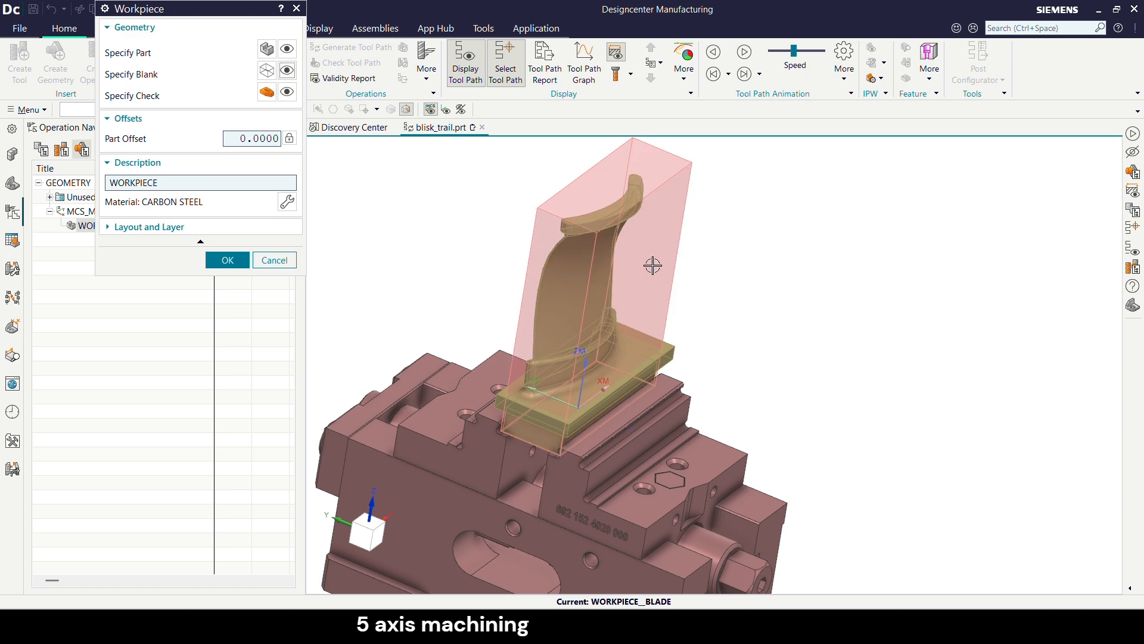
{"action": "middle_click_drag", "start_coordinate": [638, 209], "coordinate": [635, 211]}
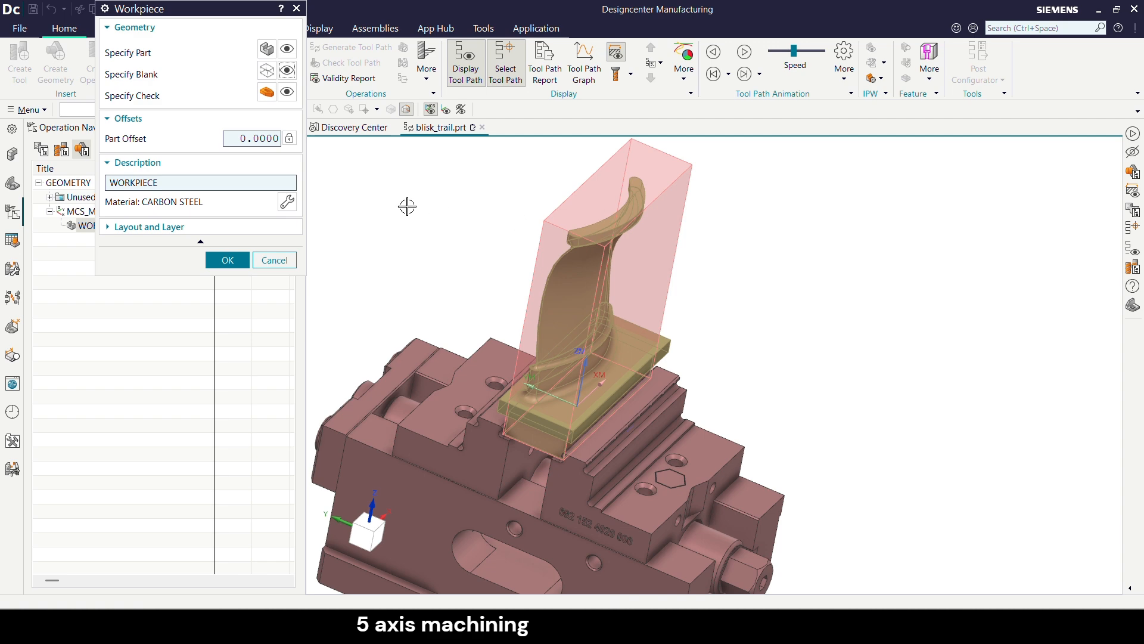
{"action": "left_click", "coordinate": [287, 91]}
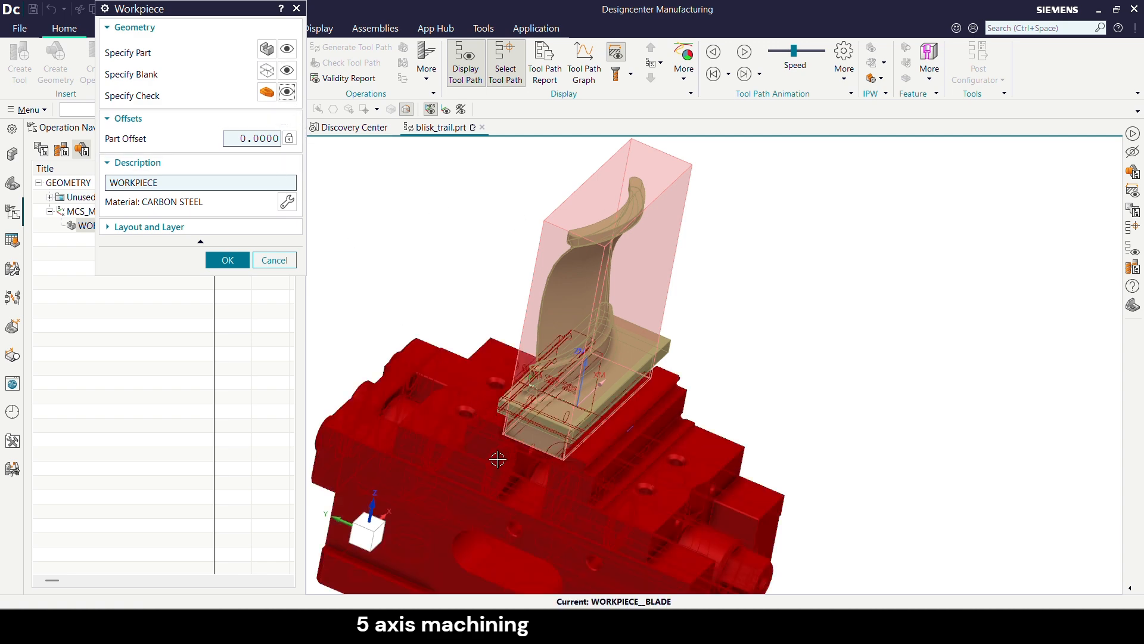
{"action": "left_click", "coordinate": [228, 259]}
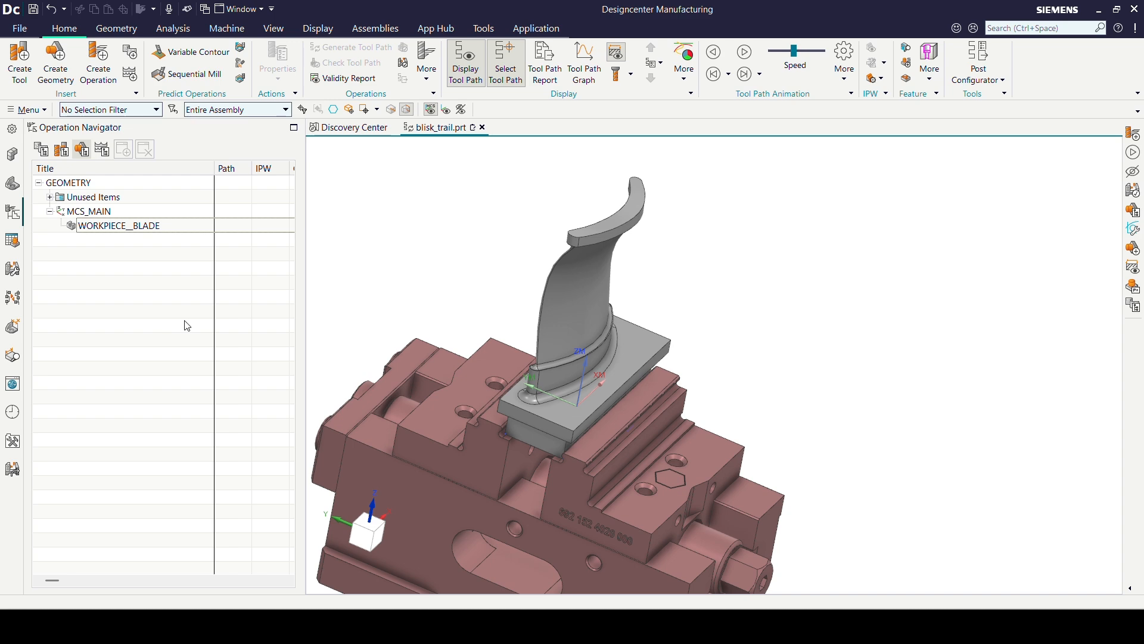
{"action": "left_click", "coordinate": [149, 230]}
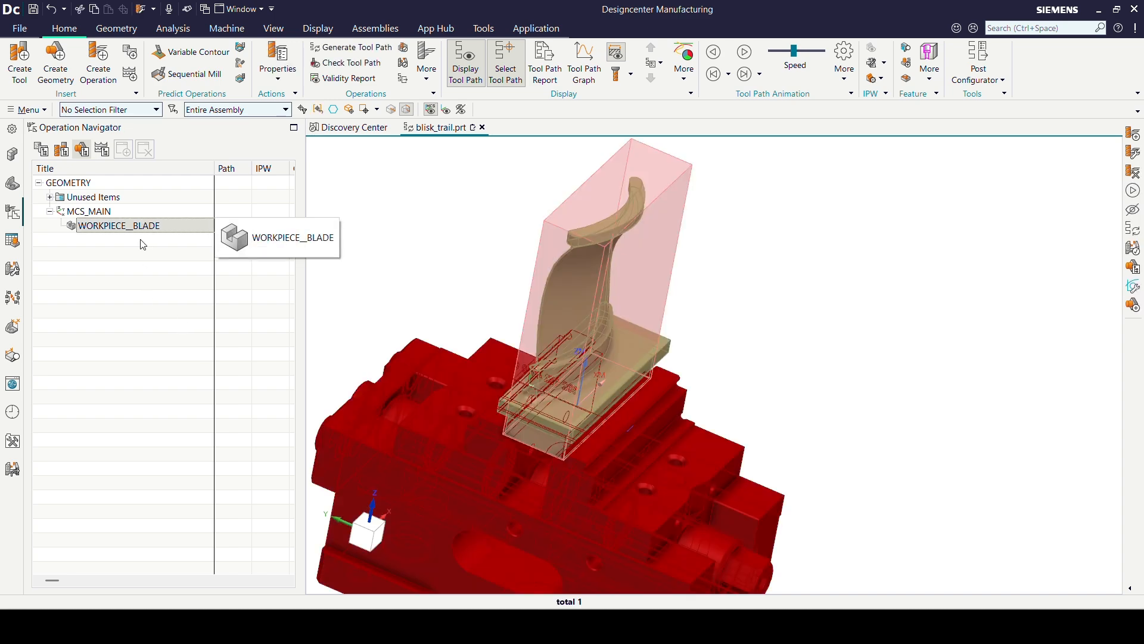
{"action": "left_click", "coordinate": [143, 298]}
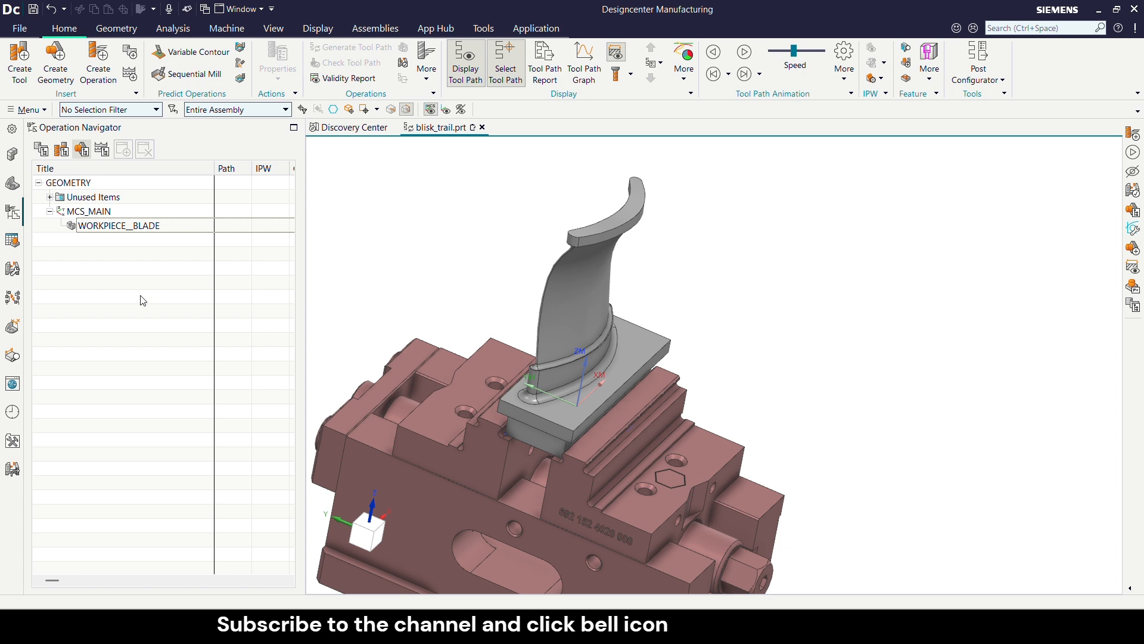
- Create a mill_multi-axis Variable Contour operation under WORKPIECE__BLADE with the MILL_FINISH method
{"action": "left_click", "coordinate": [152, 225]}
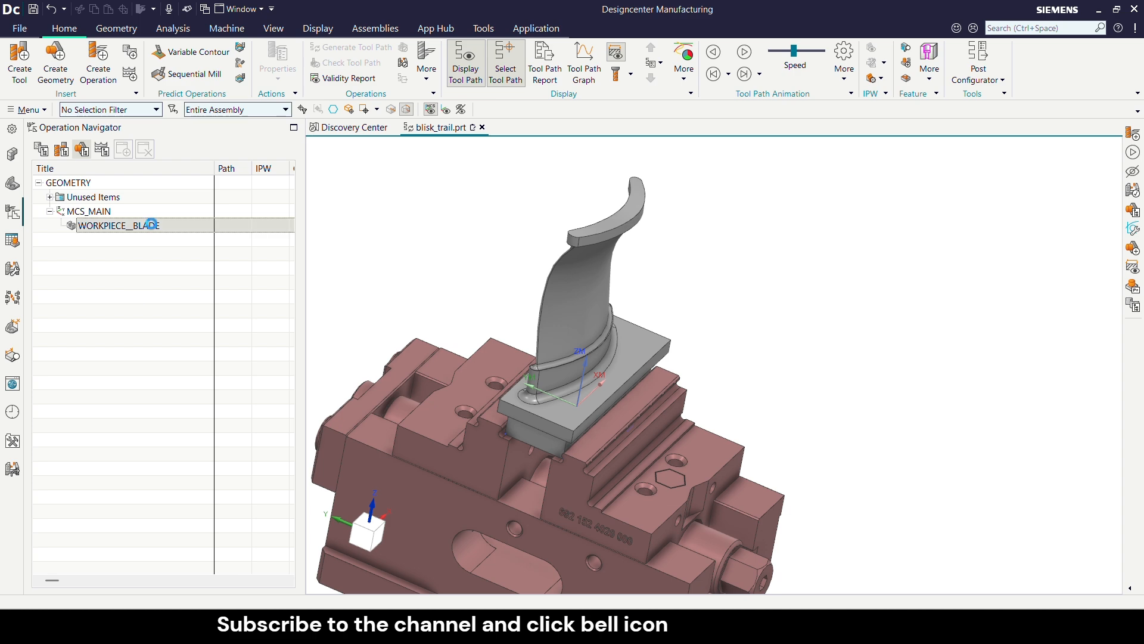
{"action": "left_click", "coordinate": [109, 74]}
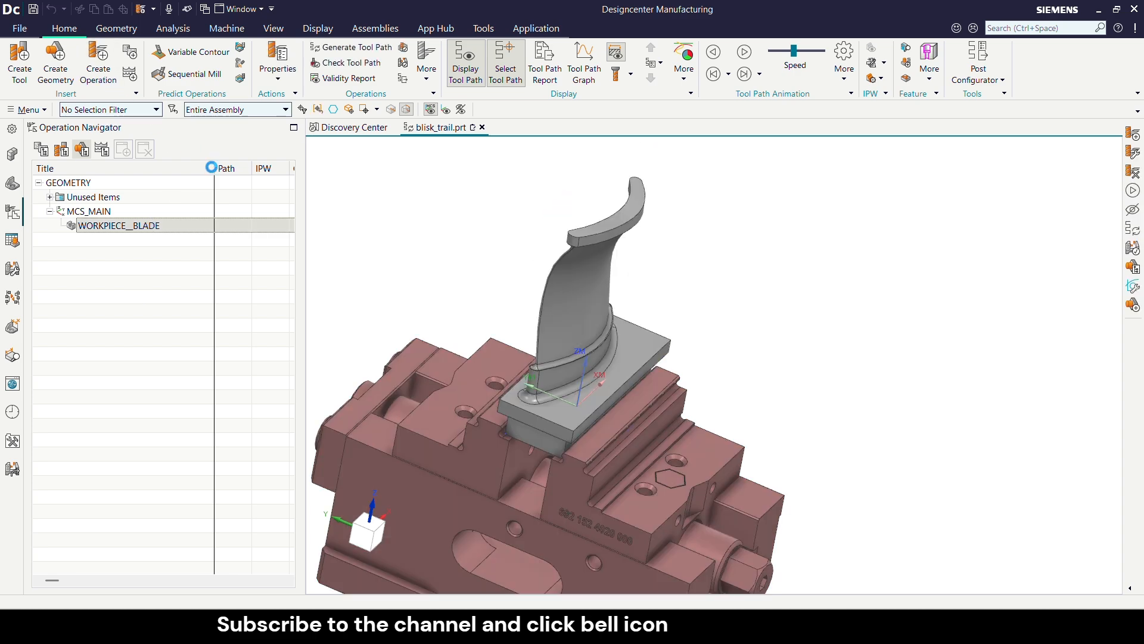
{"action": "left_click", "coordinate": [198, 47]}
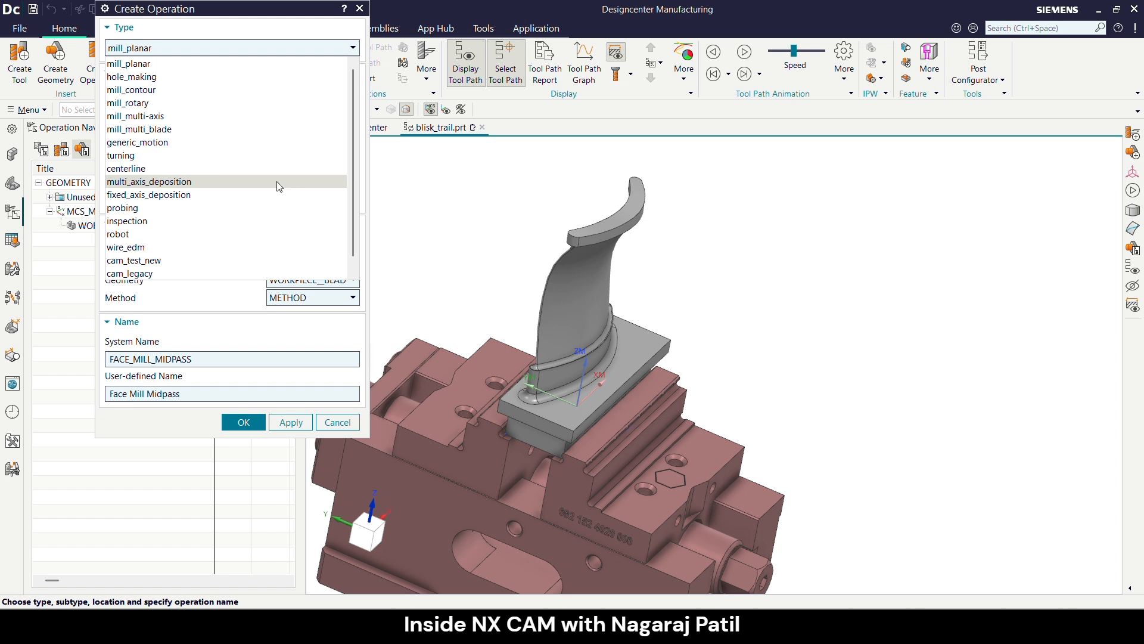
{"action": "left_click", "coordinate": [200, 129]}
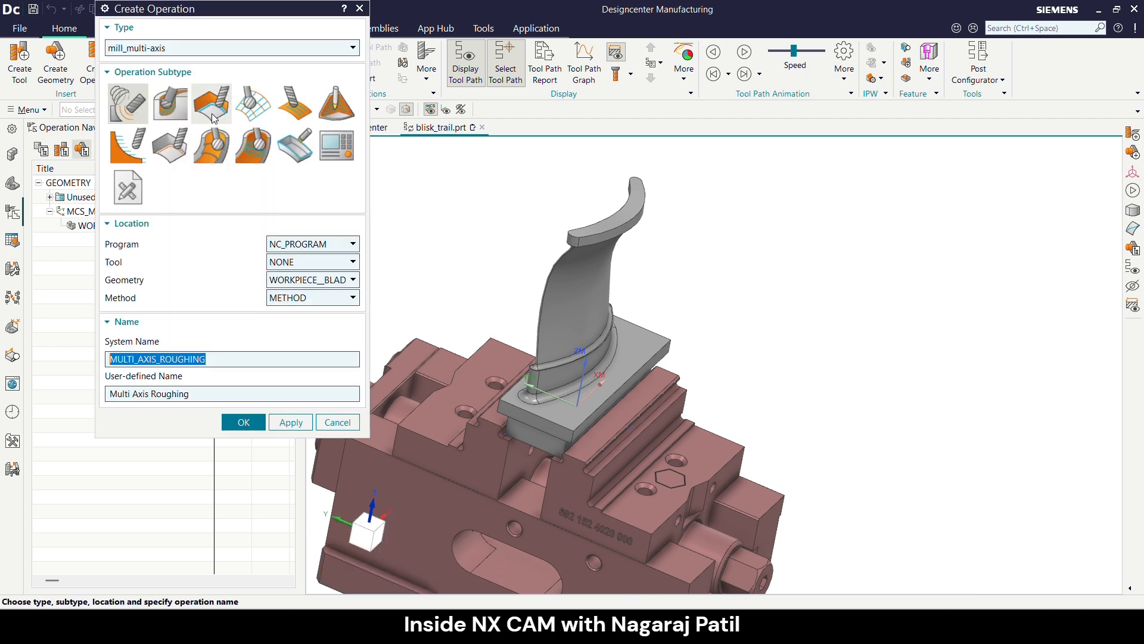
{"action": "left_click", "coordinate": [285, 110]}
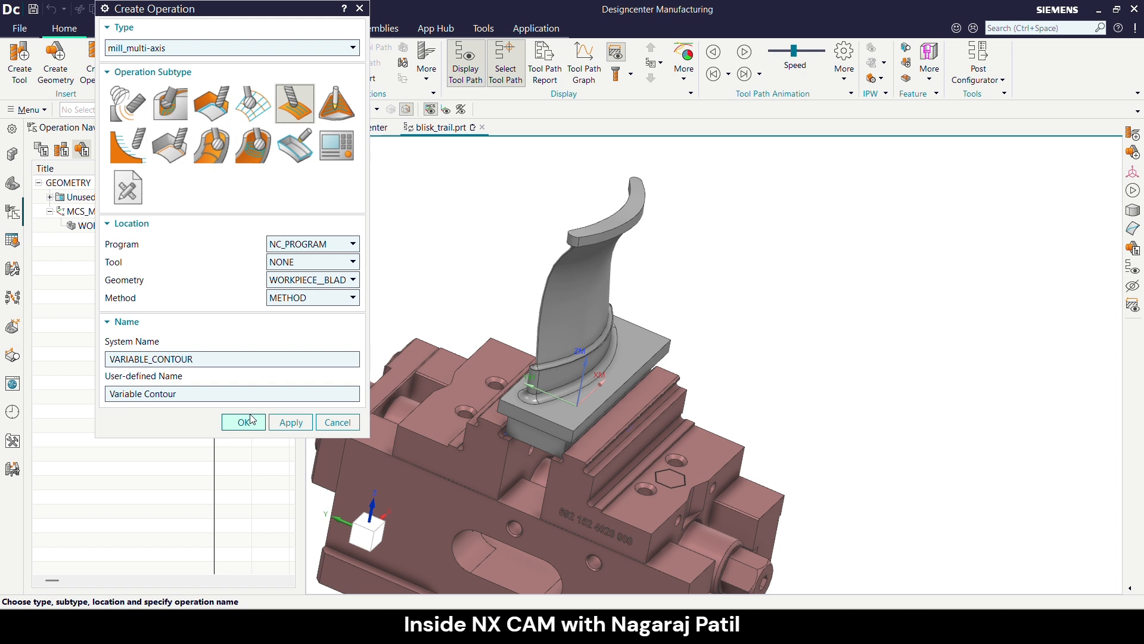
{"action": "left_click", "coordinate": [323, 301]}
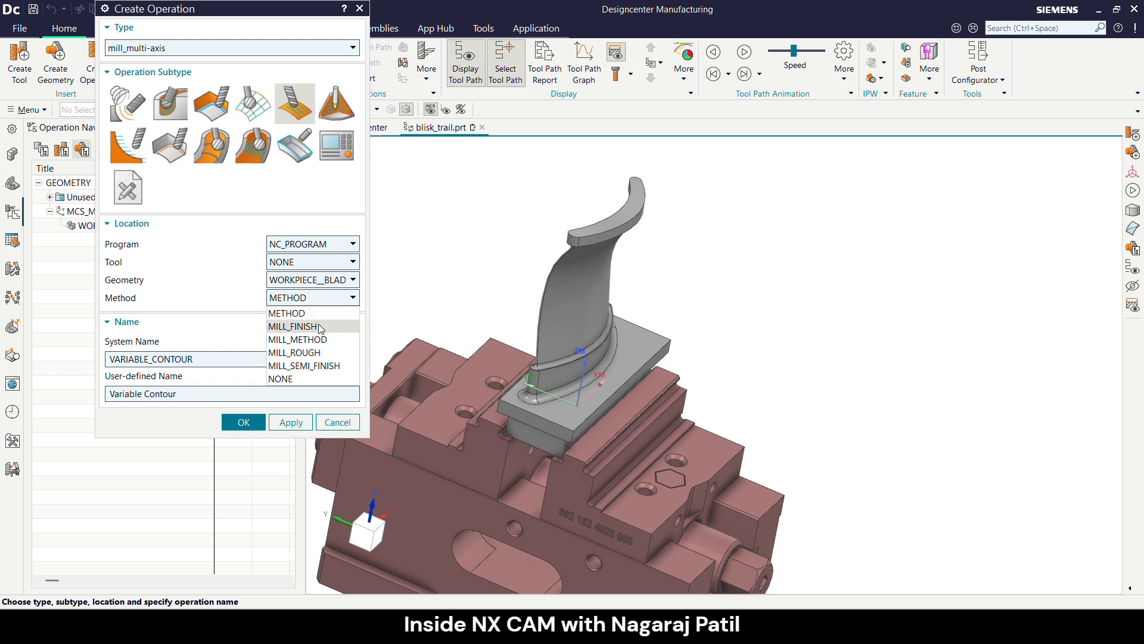
{"action": "left_click", "coordinate": [322, 317]}
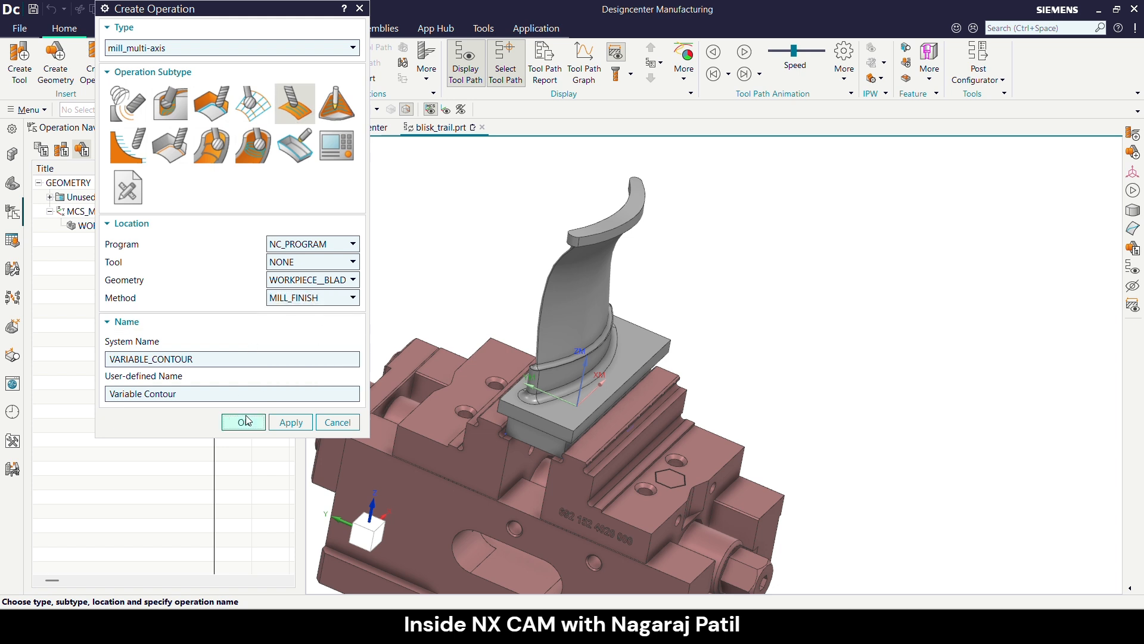
{"action": "left_click", "coordinate": [244, 421]}
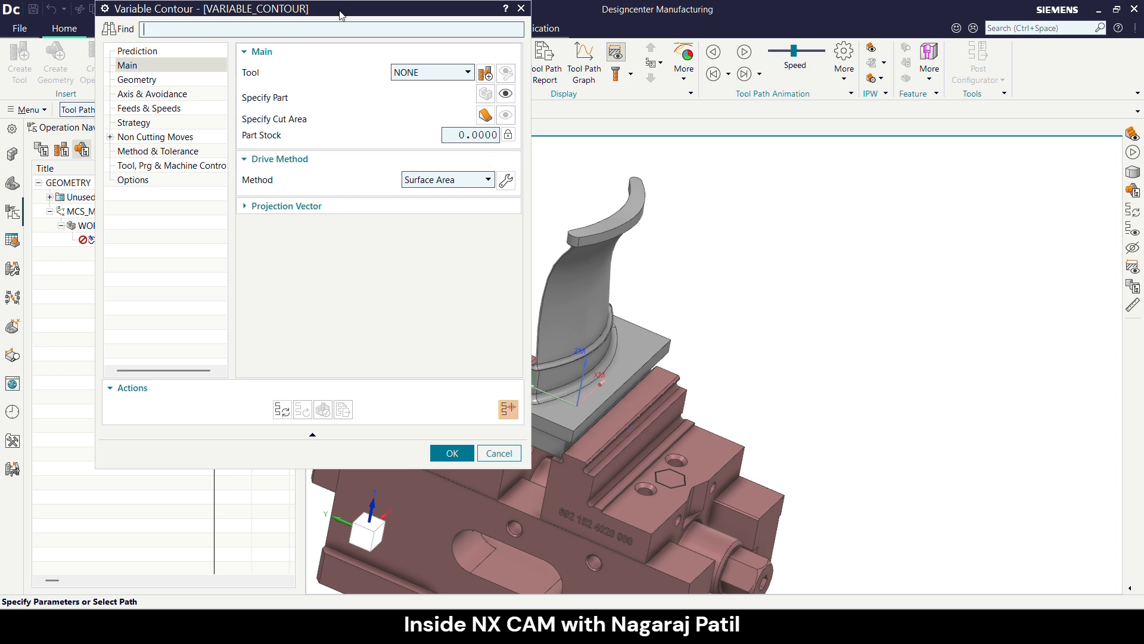
- Create a new BALL_MILL tool of type mill_multi-axis for the Variable Contour operation
{"action": "left_click_drag", "start_coordinate": [341, 15], "coordinate": [344, 90]}
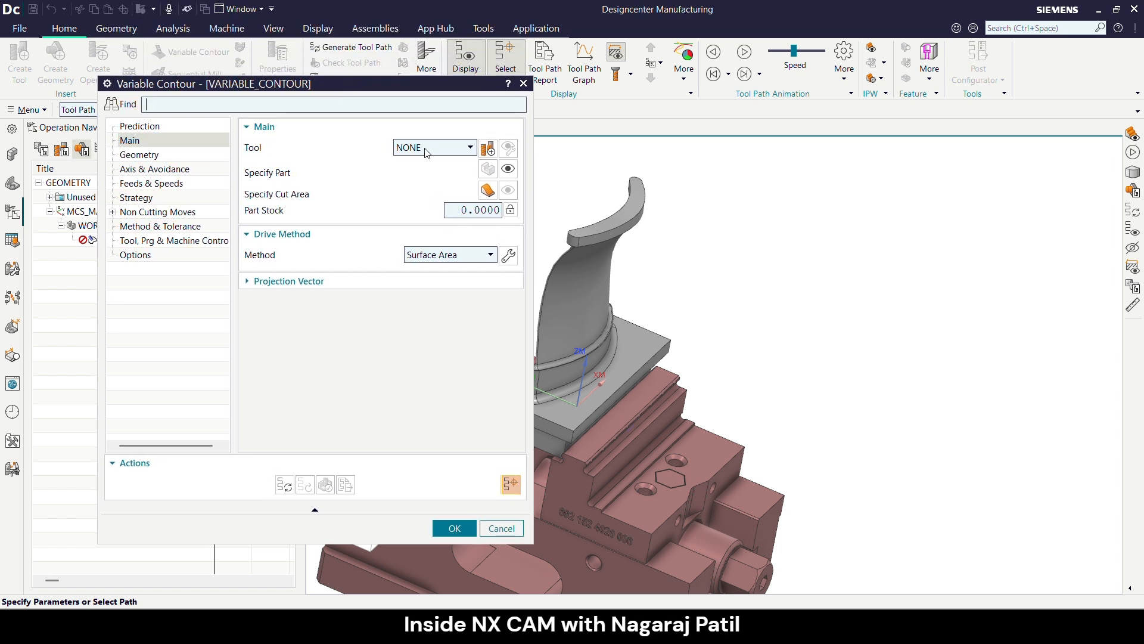
{"action": "left_click", "coordinate": [456, 149]}
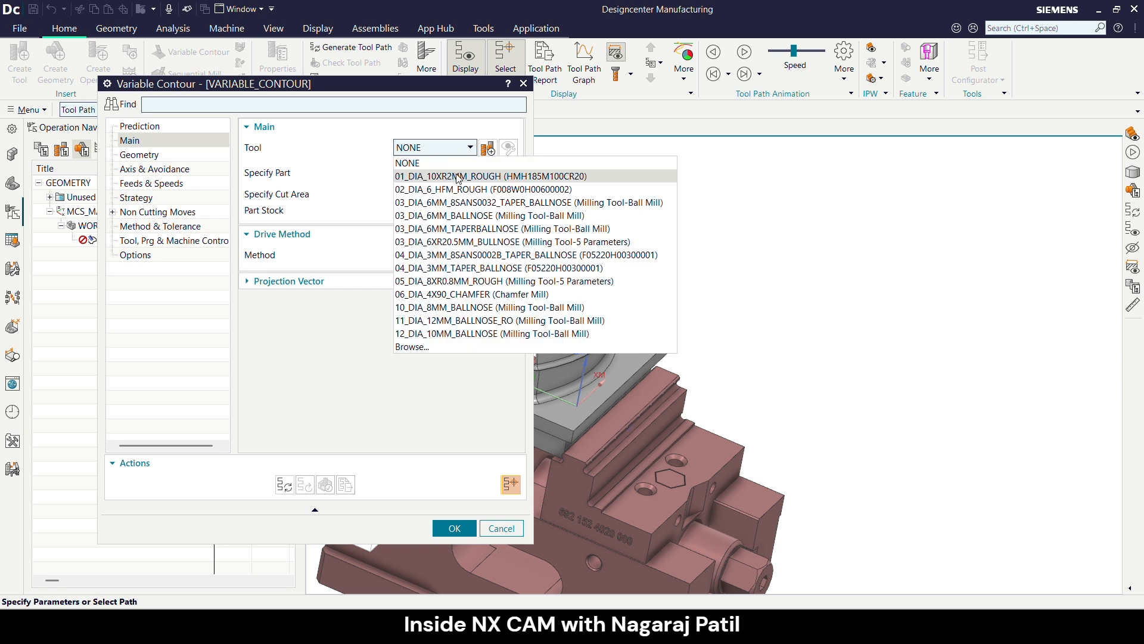
{"action": "left_click", "coordinate": [361, 146]}
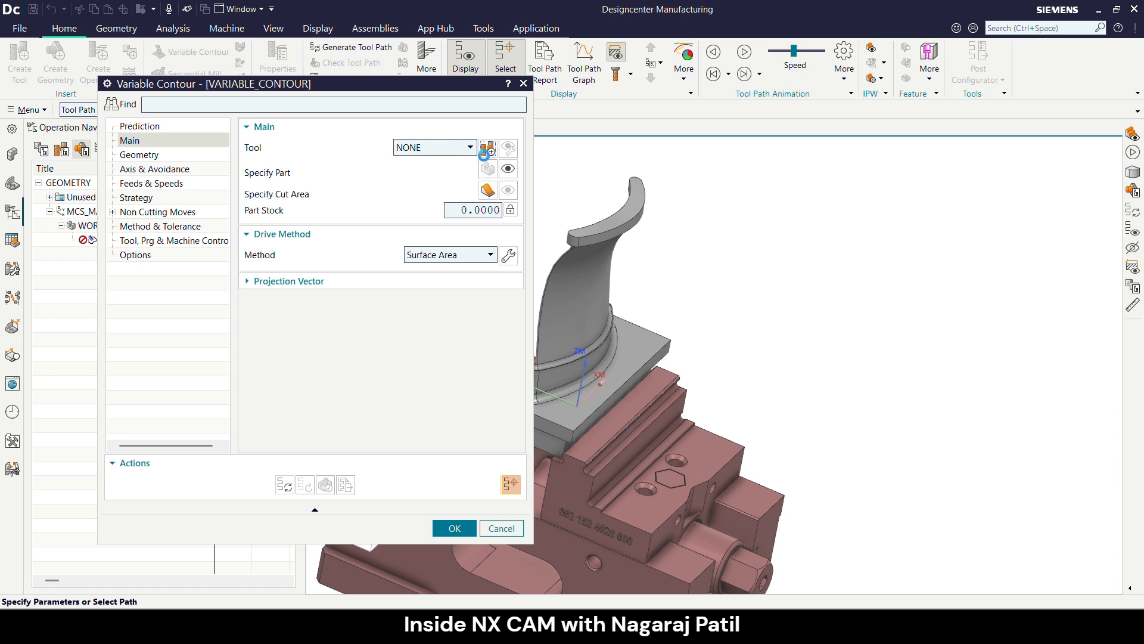
{"action": "left_click", "coordinate": [488, 149]}
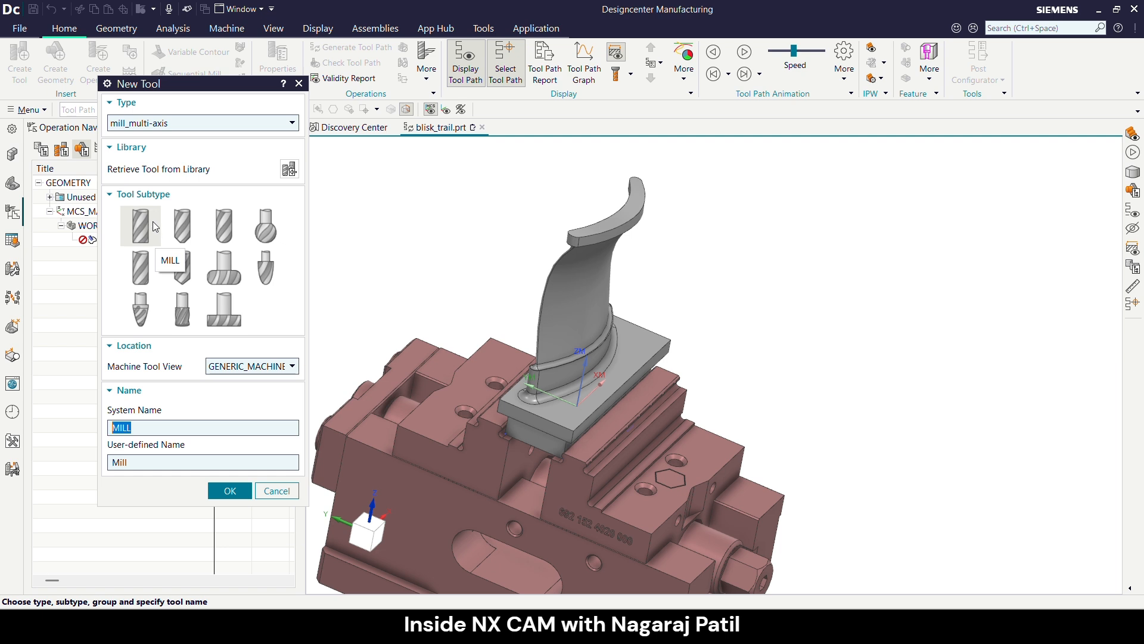
{"action": "left_click", "coordinate": [224, 226]}
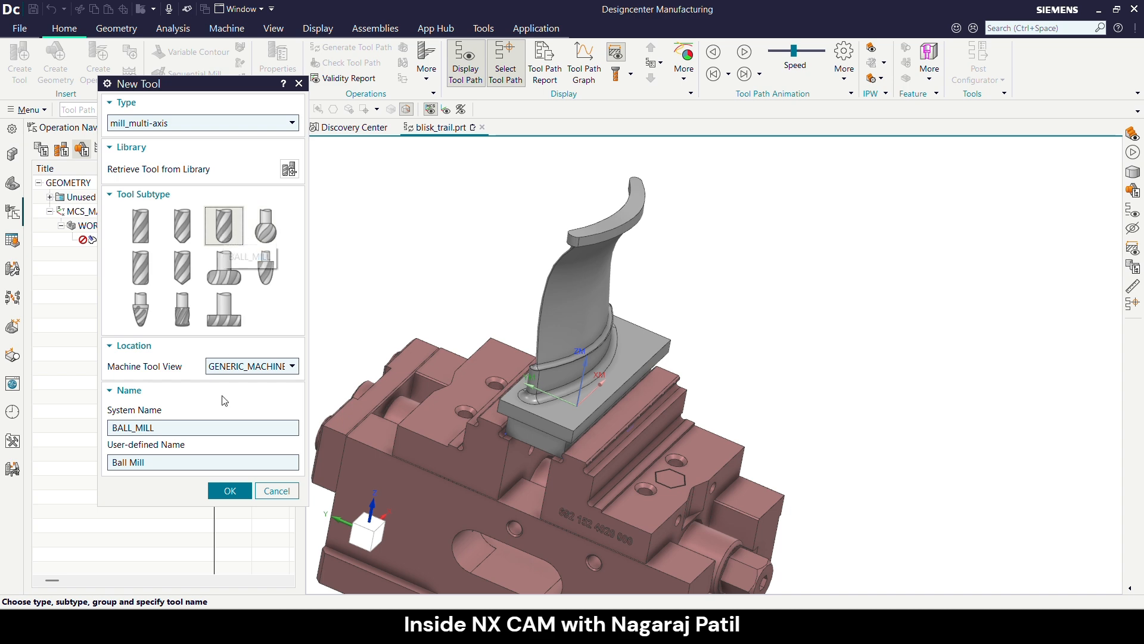
{"action": "left_click", "coordinate": [230, 490]}
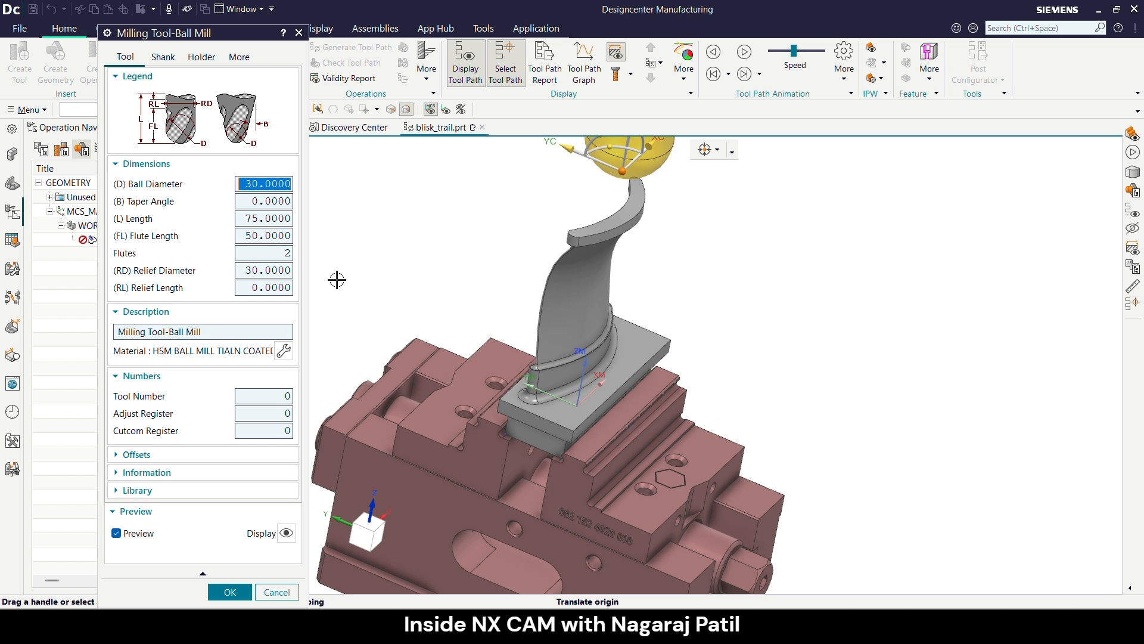
- Set the ball mill's ball diameter to 6, flute length to 6 and length to 12
{"action": "type", "text": "6"}
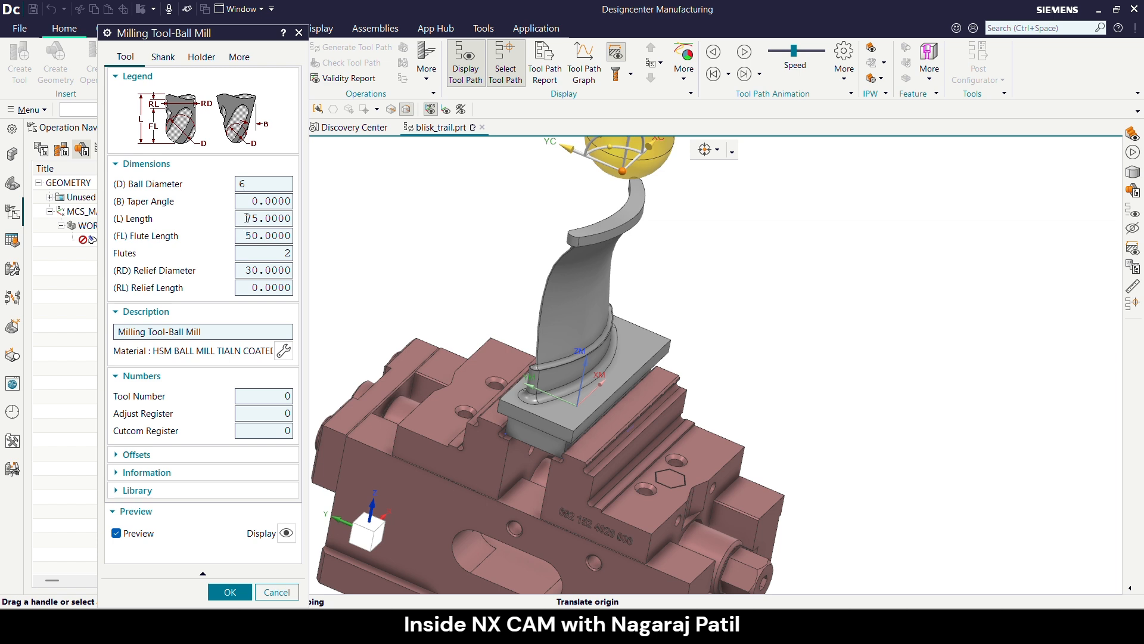
{"action": "left_click", "coordinate": [245, 236]}
{"action": "type", "text": "6"}
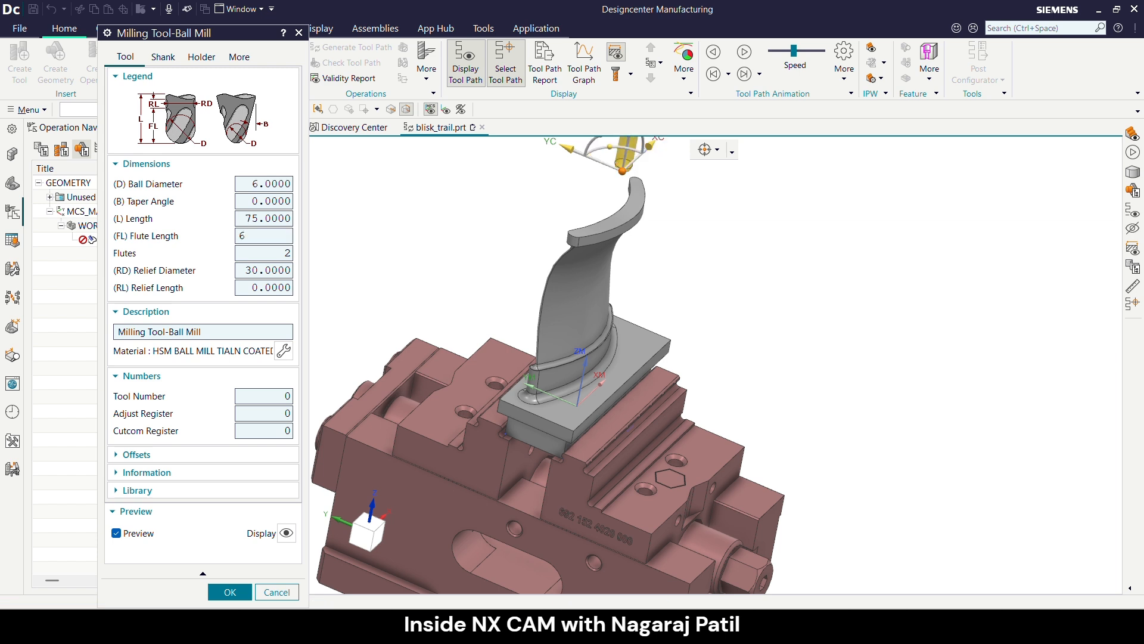
{"action": "left_click", "coordinate": [241, 219]}
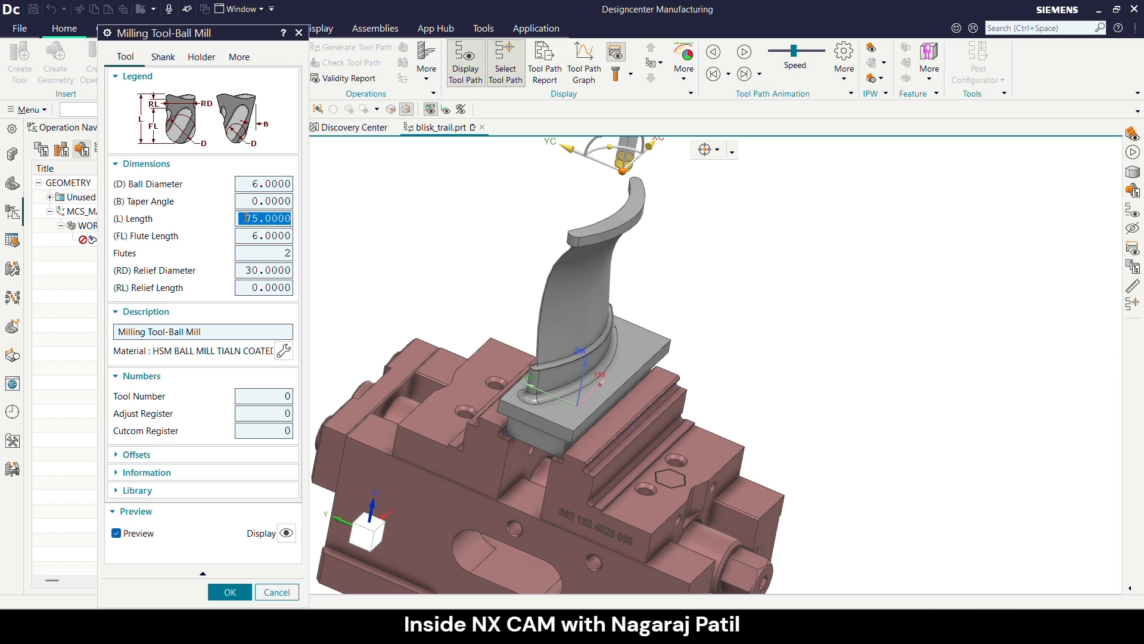
{"action": "type", "text": "12"}
{"action": "key", "text": "Return"}
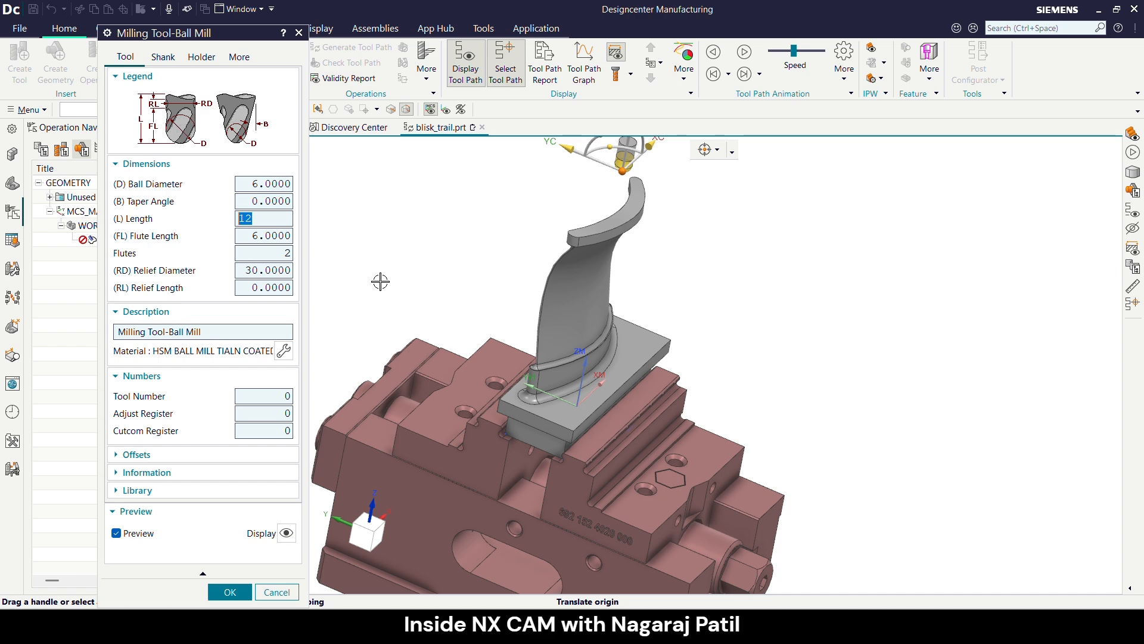
{"action": "scroll", "coordinate": [557, 338], "scroll_direction": "down", "scroll_amount": 1}
{"action": "scroll", "coordinate": [584, 280], "scroll_direction": "up", "scroll_amount": 2}
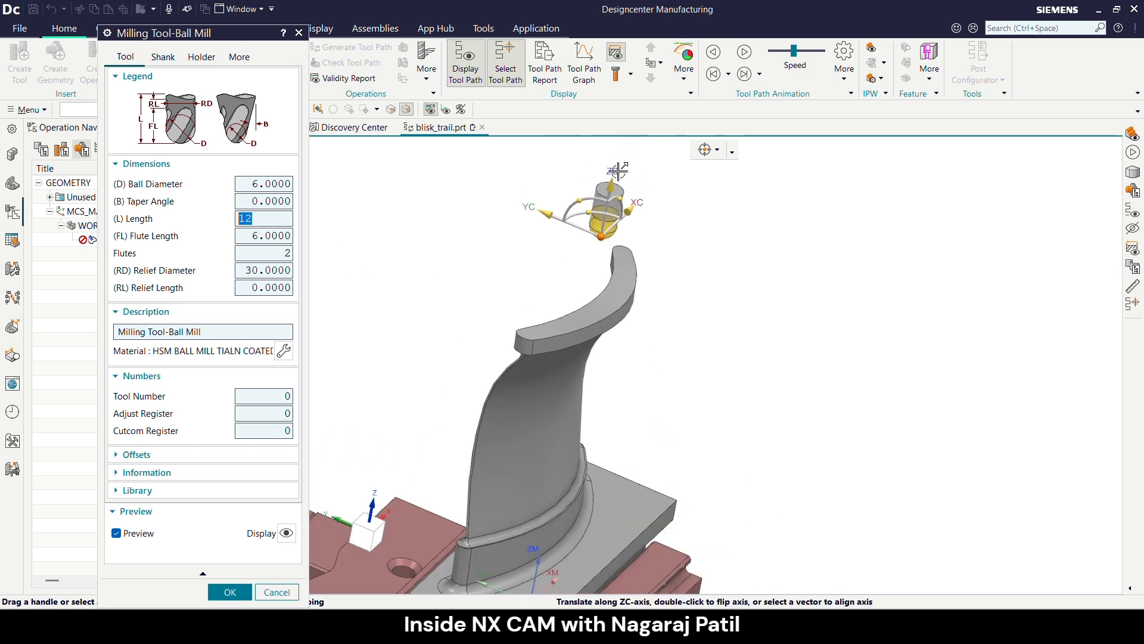
- Define a shank for the ball mill and set its first step's lower diameter to 6 and upper diameter to 12
{"action": "left_click", "coordinate": [172, 63]}
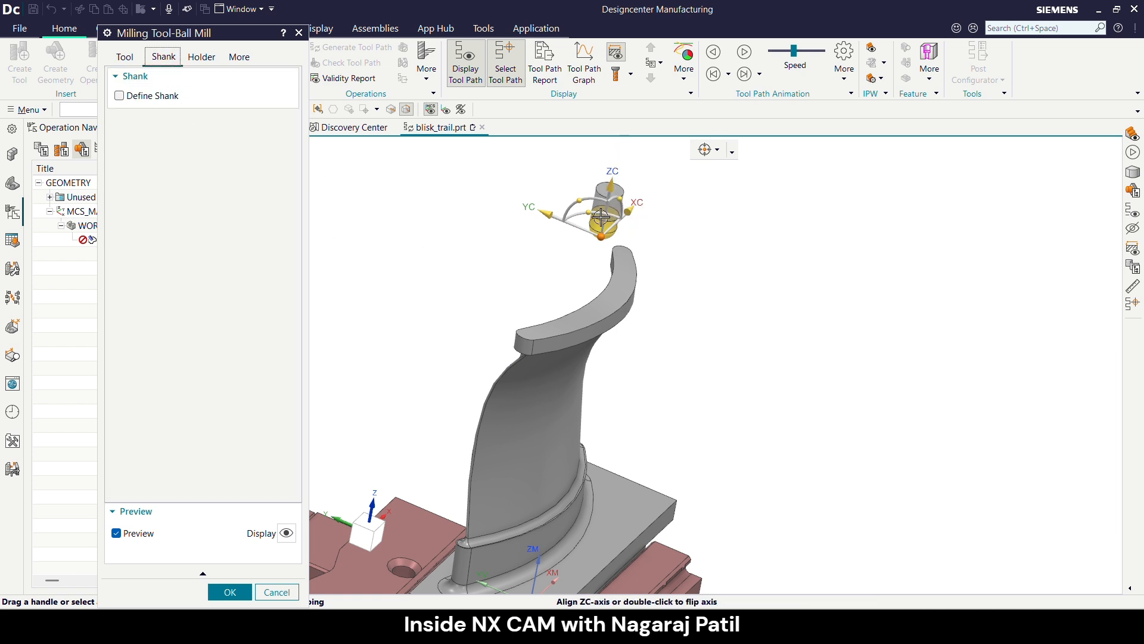
{"action": "left_click", "coordinate": [126, 95]}
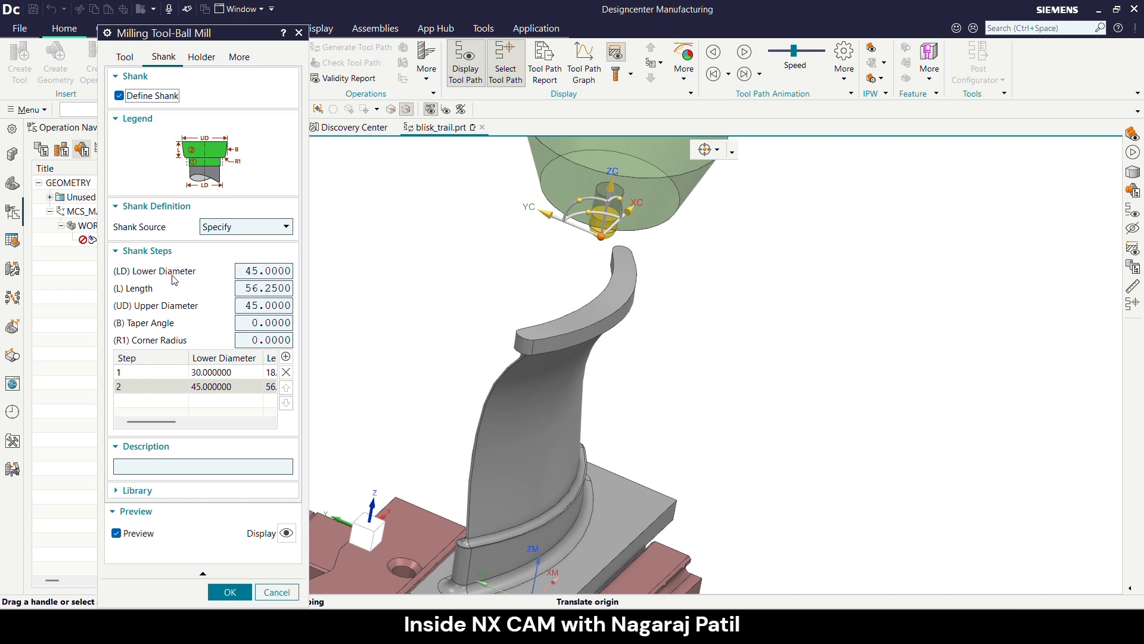
{"action": "left_click", "coordinate": [200, 372]}
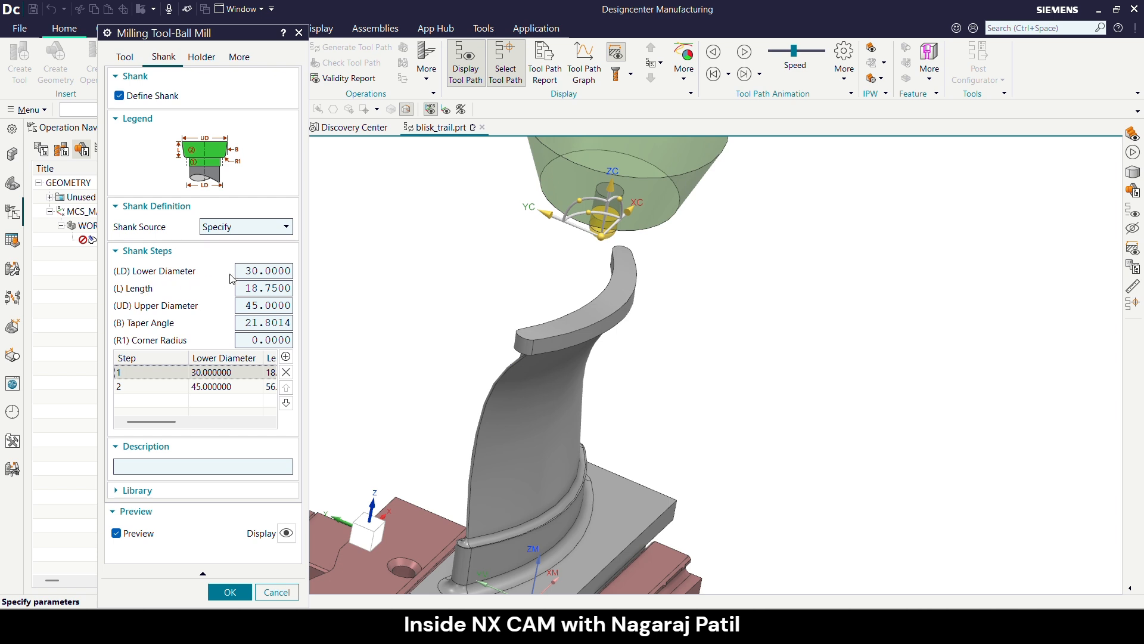
{"action": "double_click", "coordinate": [254, 271]}
{"action": "type", "text": "6"}
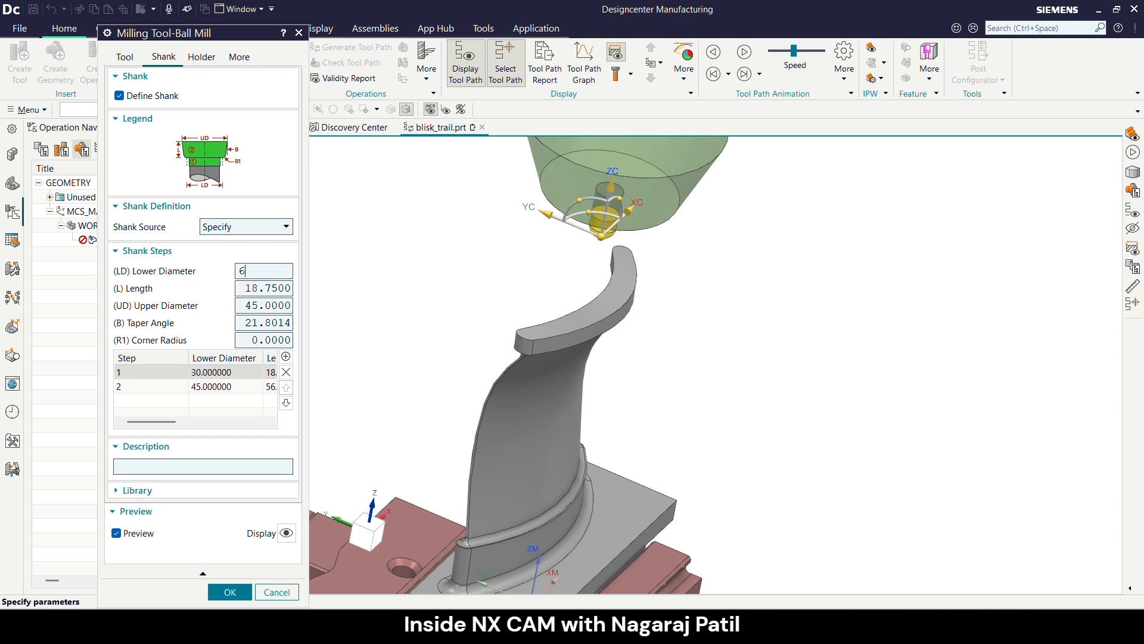
{"action": "key", "text": "Return"}
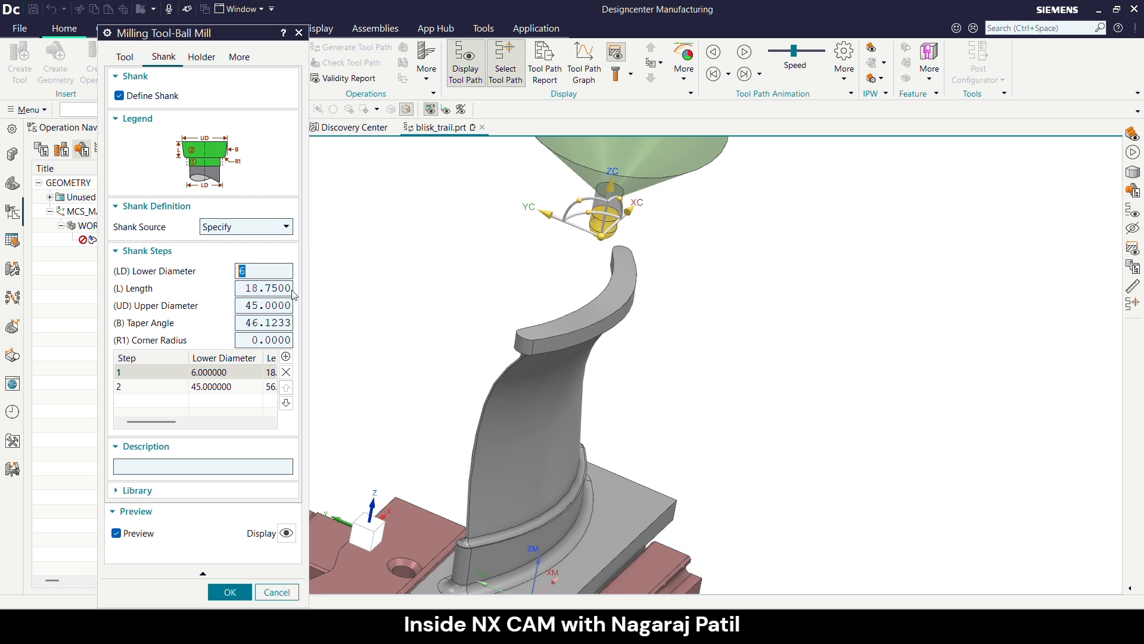
{"action": "double_click", "coordinate": [246, 304]}
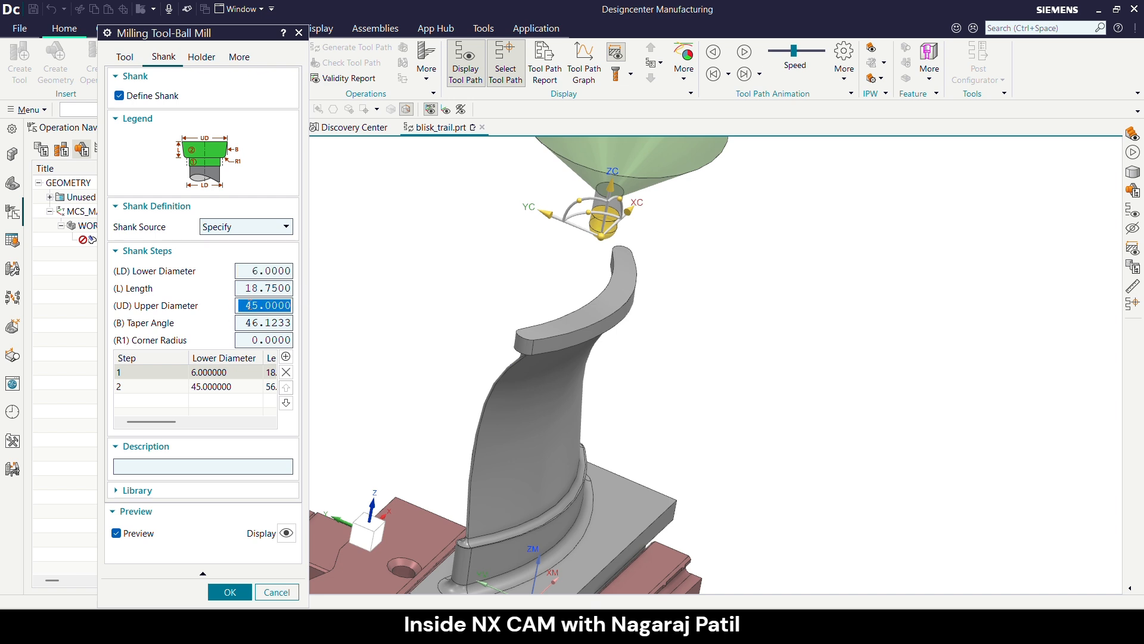
{"action": "type", "text": "12"}
{"action": "key", "text": "Return"}
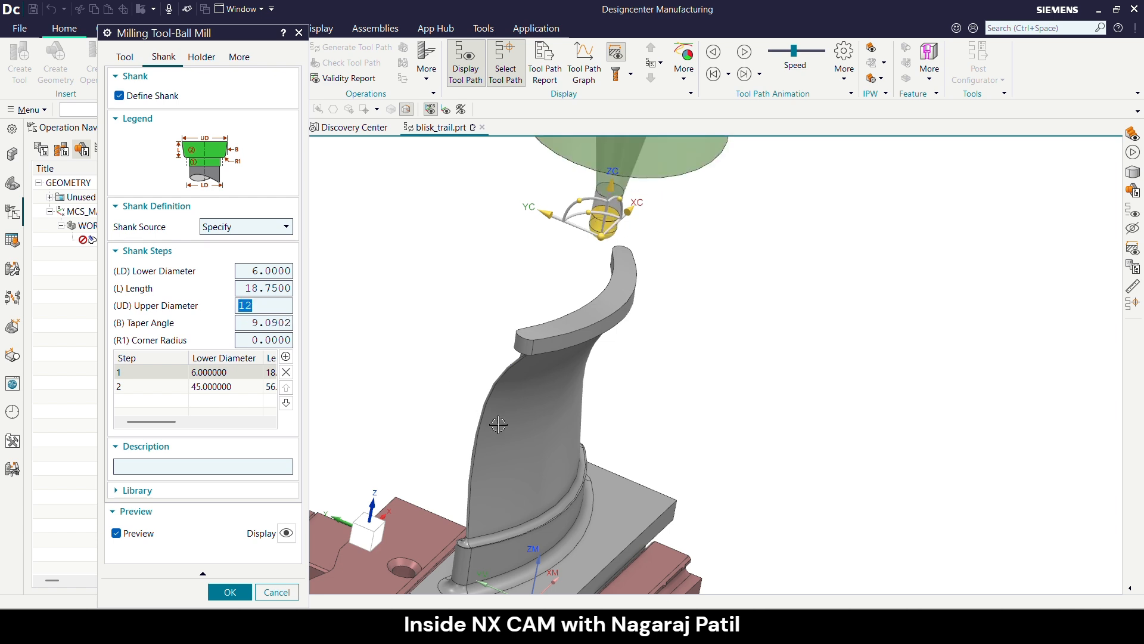
{"action": "scroll", "coordinate": [519, 430], "scroll_direction": "down", "scroll_amount": 2}
{"action": "scroll", "coordinate": [563, 240], "scroll_direction": "up", "scroll_amount": 2}
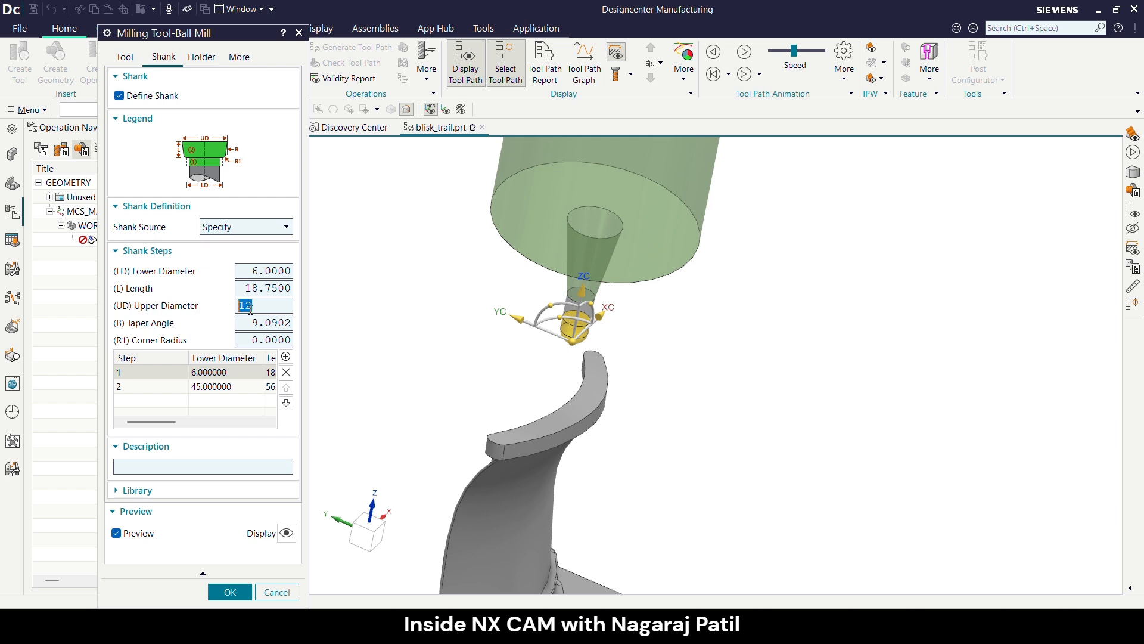
- Set the length of the ball mill's first shank step to 25
{"action": "left_click", "coordinate": [251, 288]}
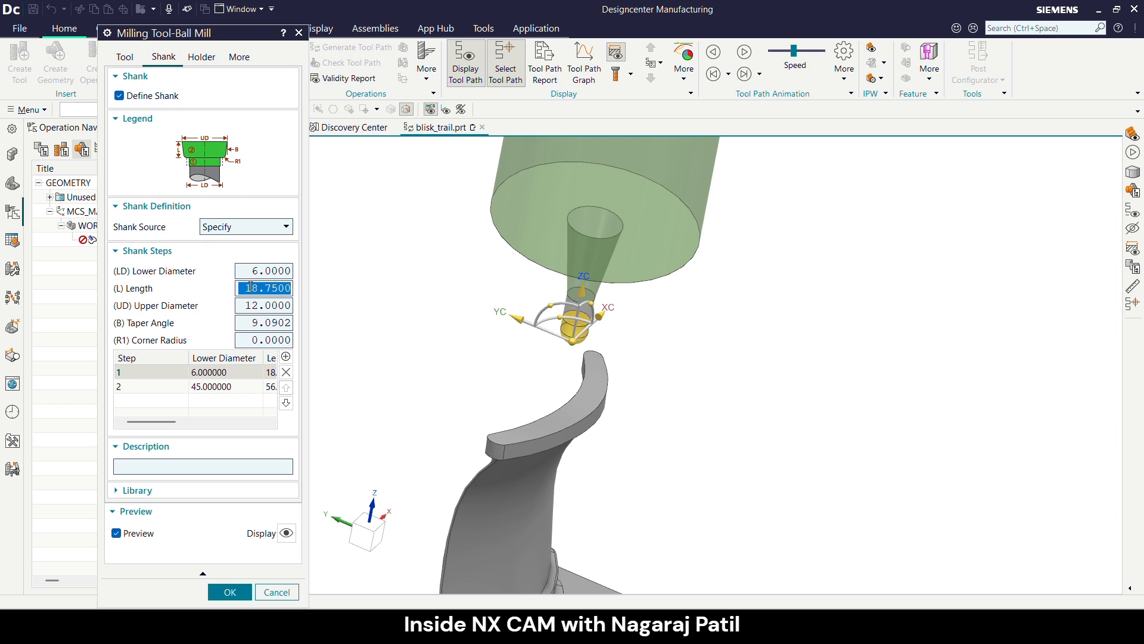
{"action": "type", "text": "25"}
{"action": "key", "text": "Return"}
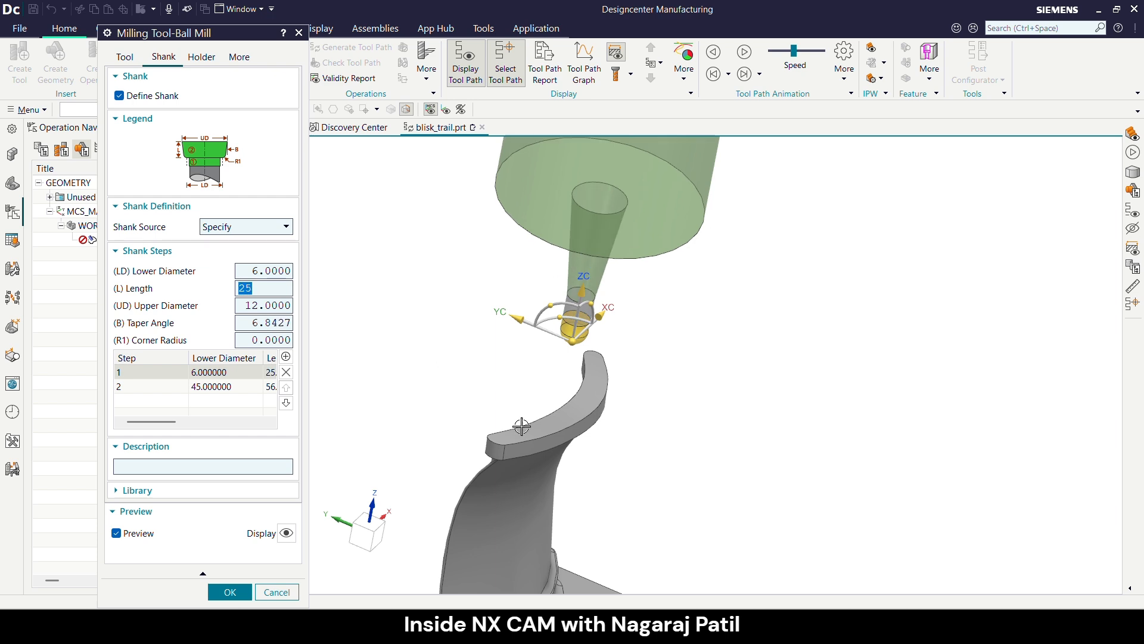
{"action": "middle_click_drag", "start_coordinate": [521, 426], "coordinate": [553, 302]}
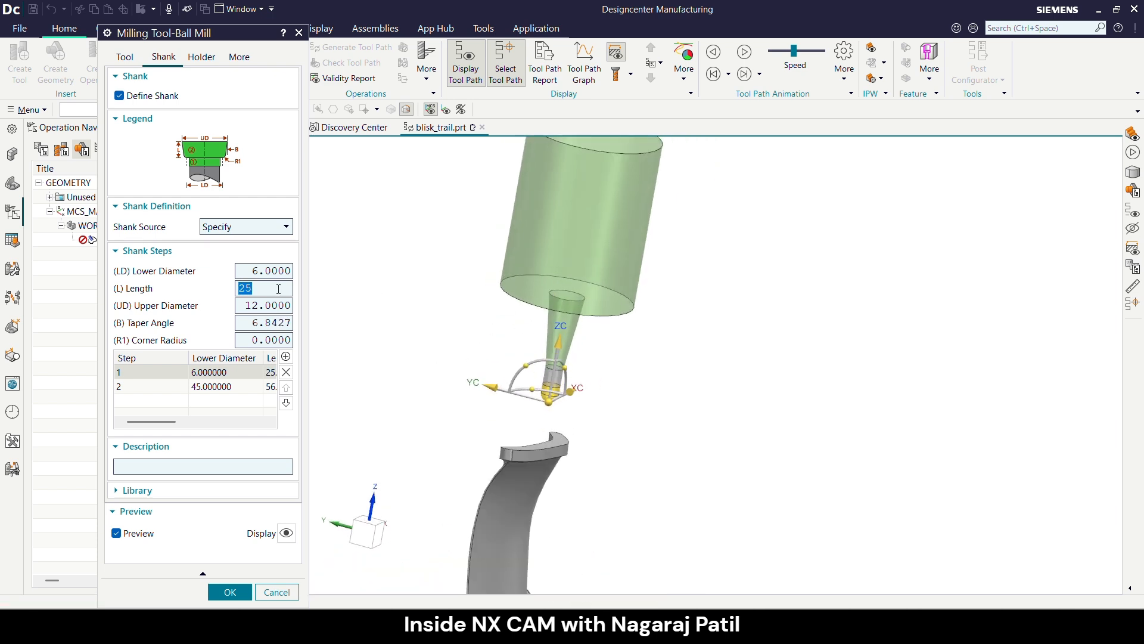
- Delete the second shank step so that only the tapered first step defines the shank
{"action": "left_click", "coordinate": [177, 385]}
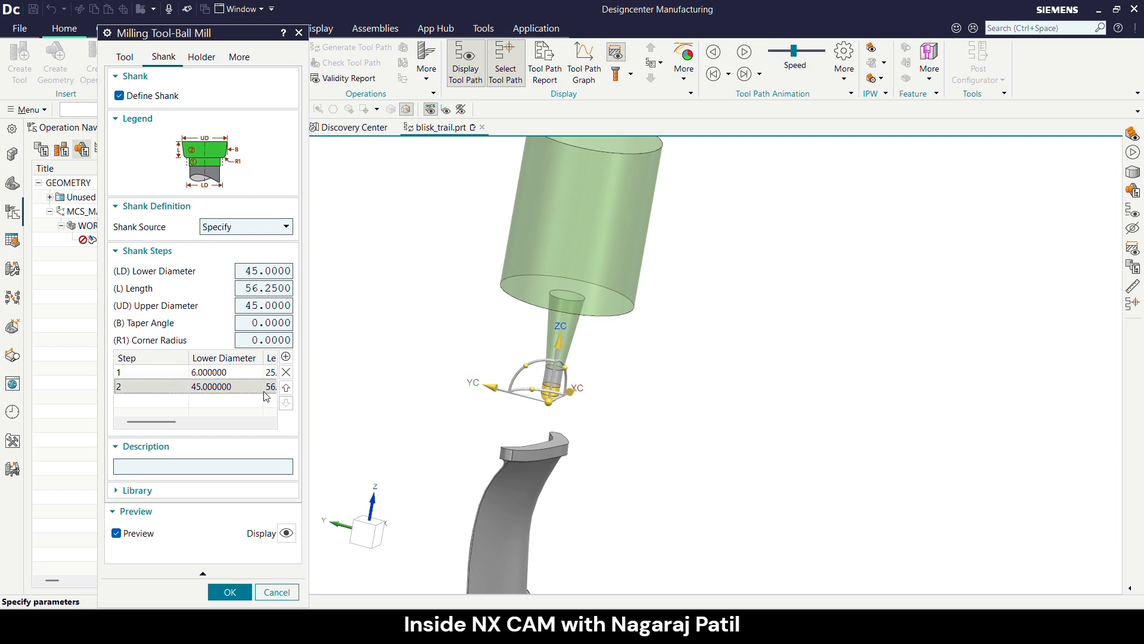
{"action": "left_click", "coordinate": [286, 373]}
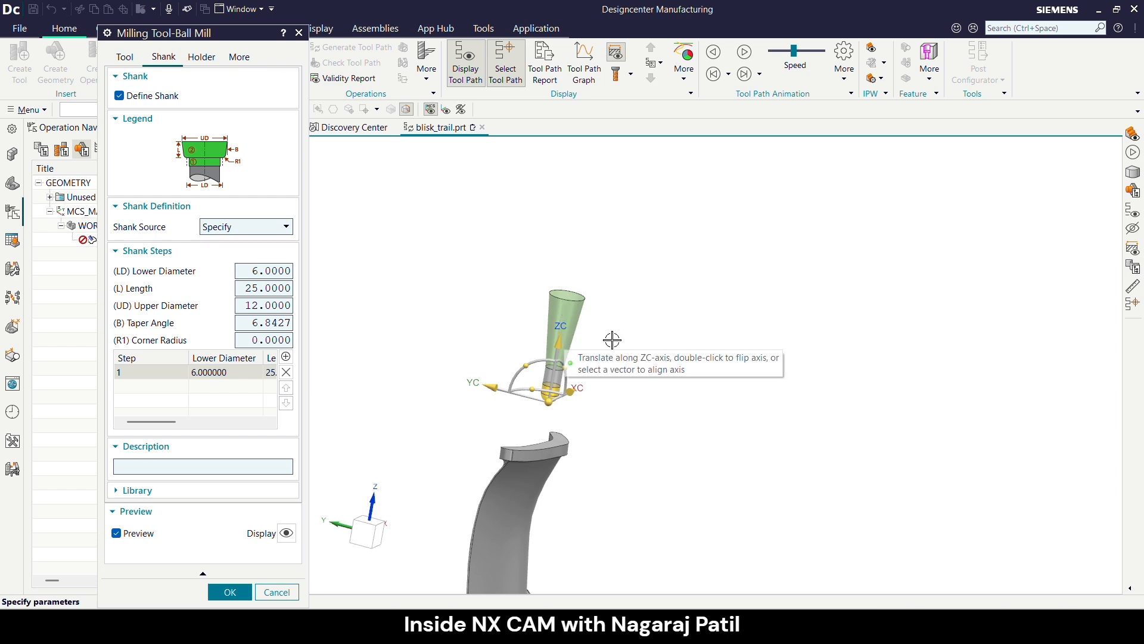
{"action": "scroll", "coordinate": [613, 408], "scroll_direction": "up", "scroll_amount": 2}
{"action": "scroll", "coordinate": [503, 271], "scroll_direction": "down", "scroll_amount": 1}
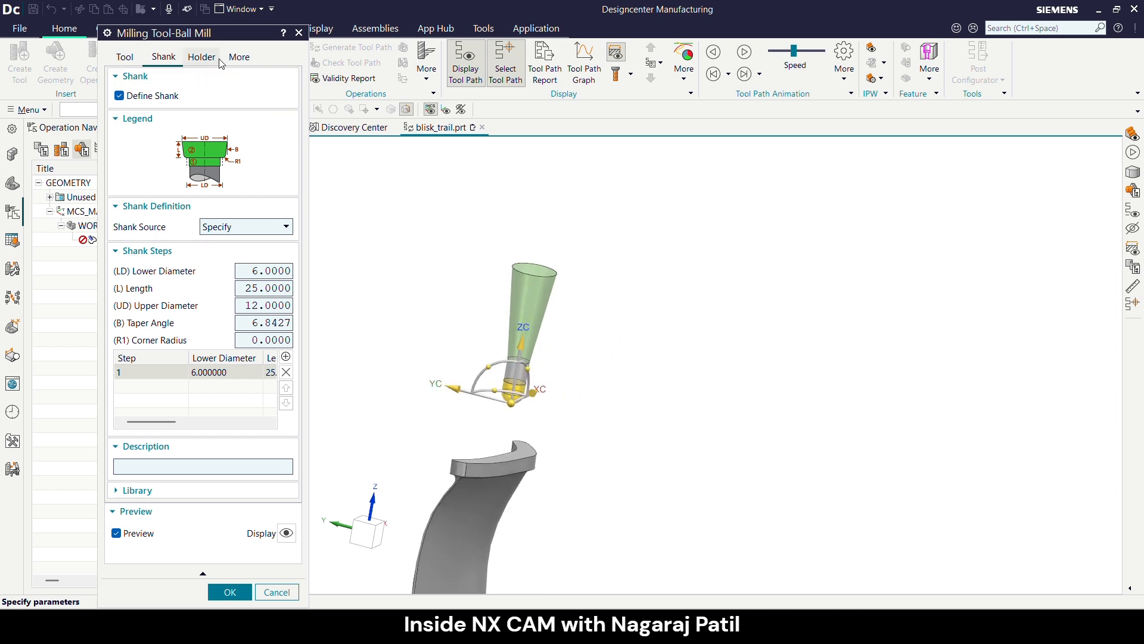
{"action": "scroll", "coordinate": [455, 238], "scroll_direction": "down", "scroll_amount": 2}
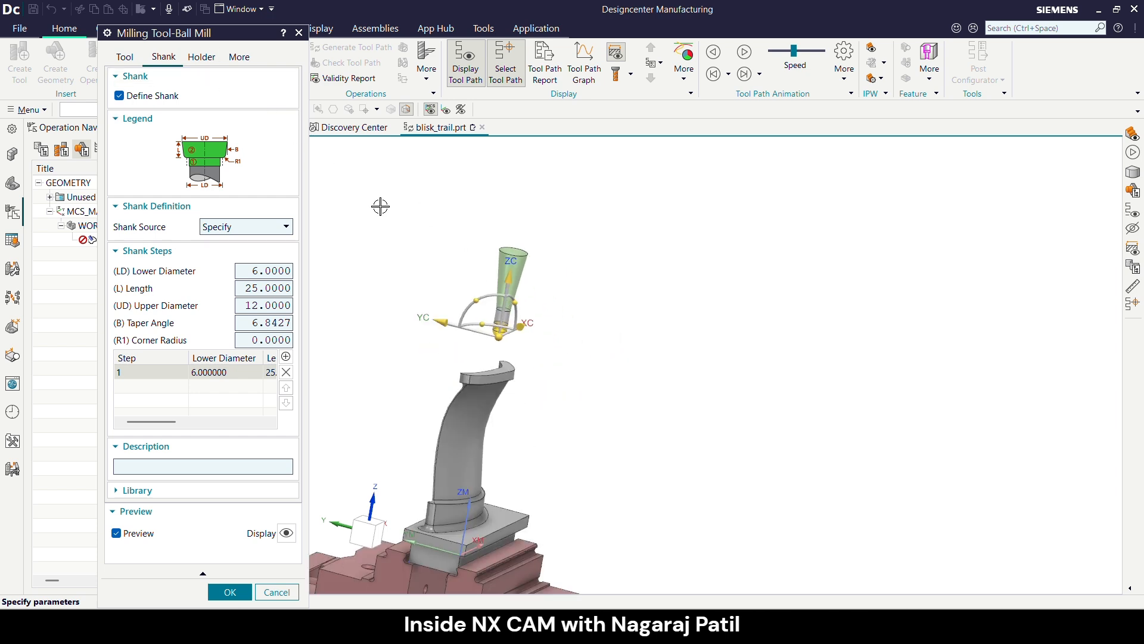
- Retrieve the small compression holder HLD001_00009 from the Milling_Drilling class of the holder library for the ball mill
{"action": "left_click", "coordinate": [201, 57]}
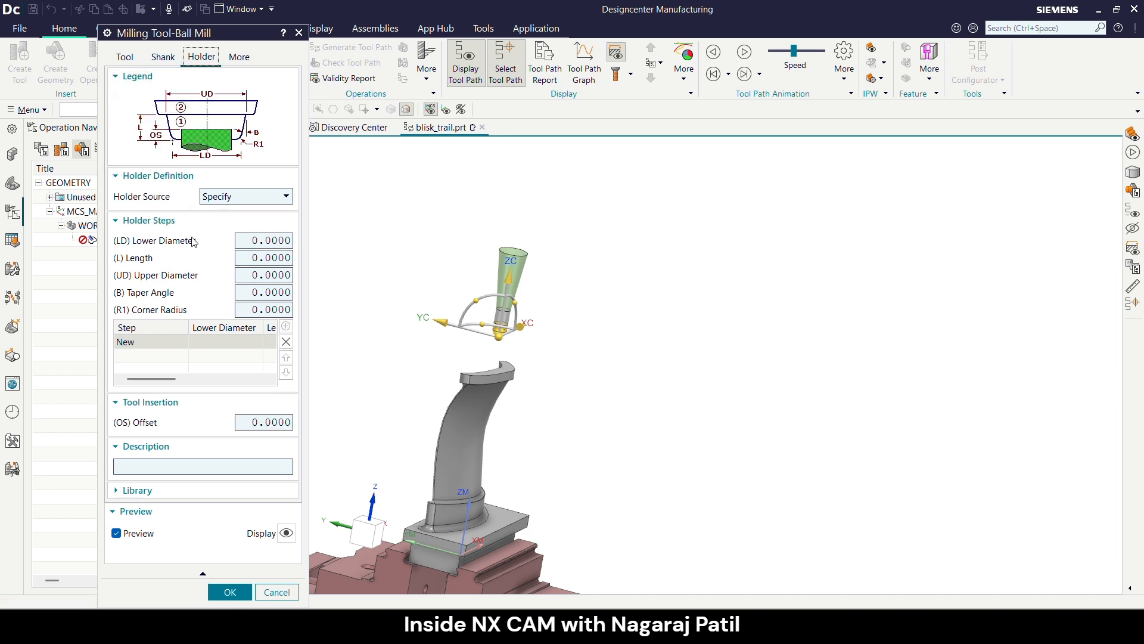
{"action": "left_click", "coordinate": [137, 490]}
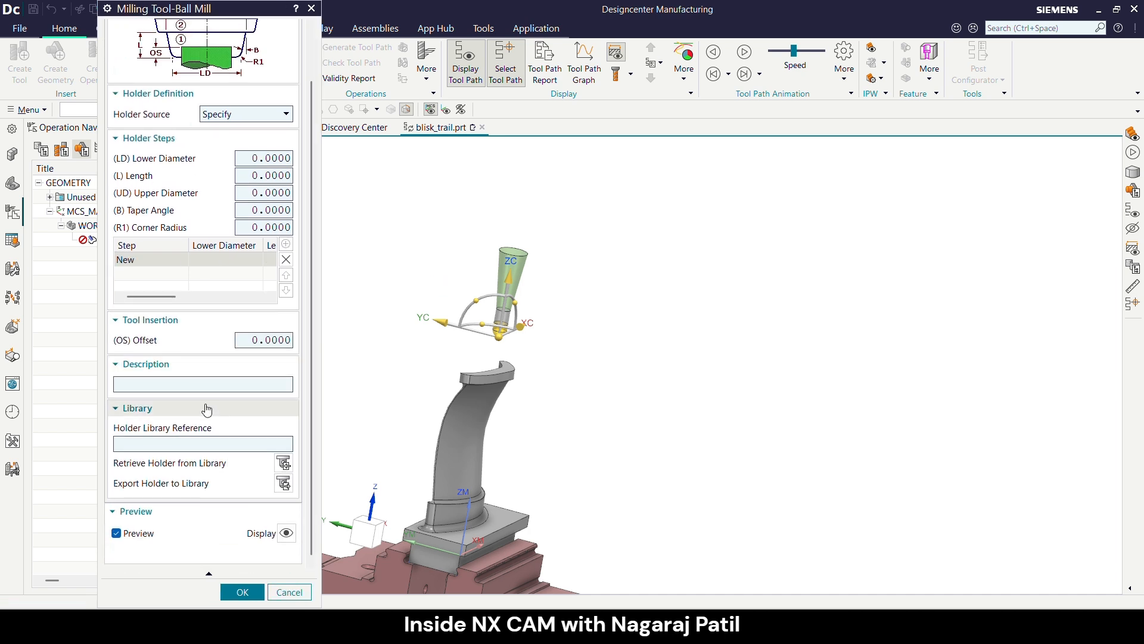
{"action": "left_click", "coordinate": [283, 463]}
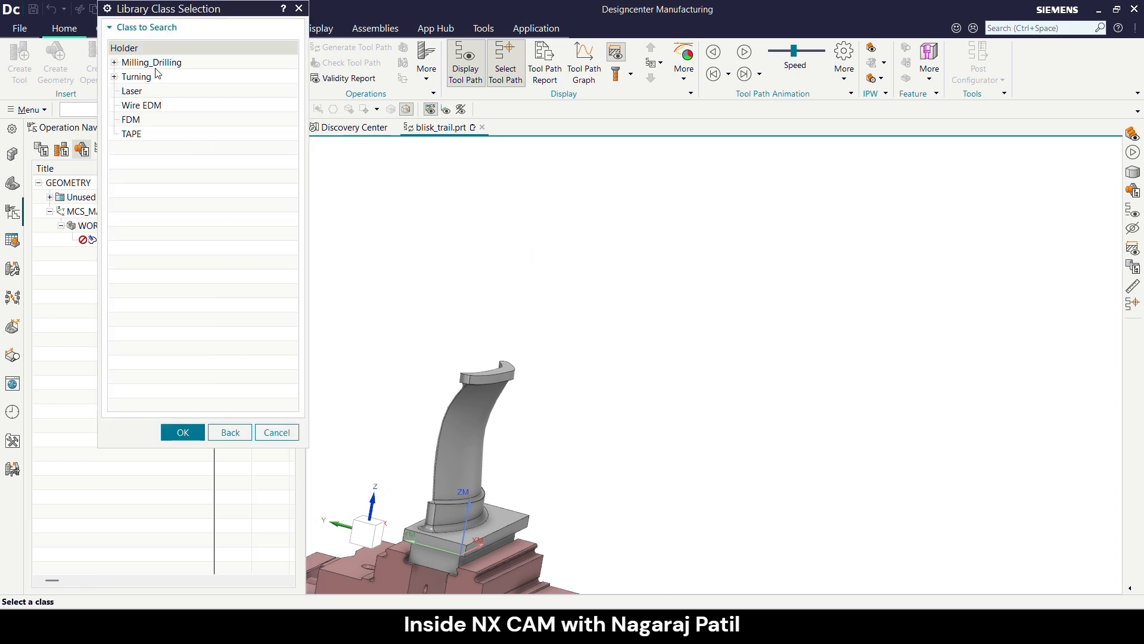
{"action": "left_click", "coordinate": [154, 66]}
{"action": "left_click", "coordinate": [181, 431]}
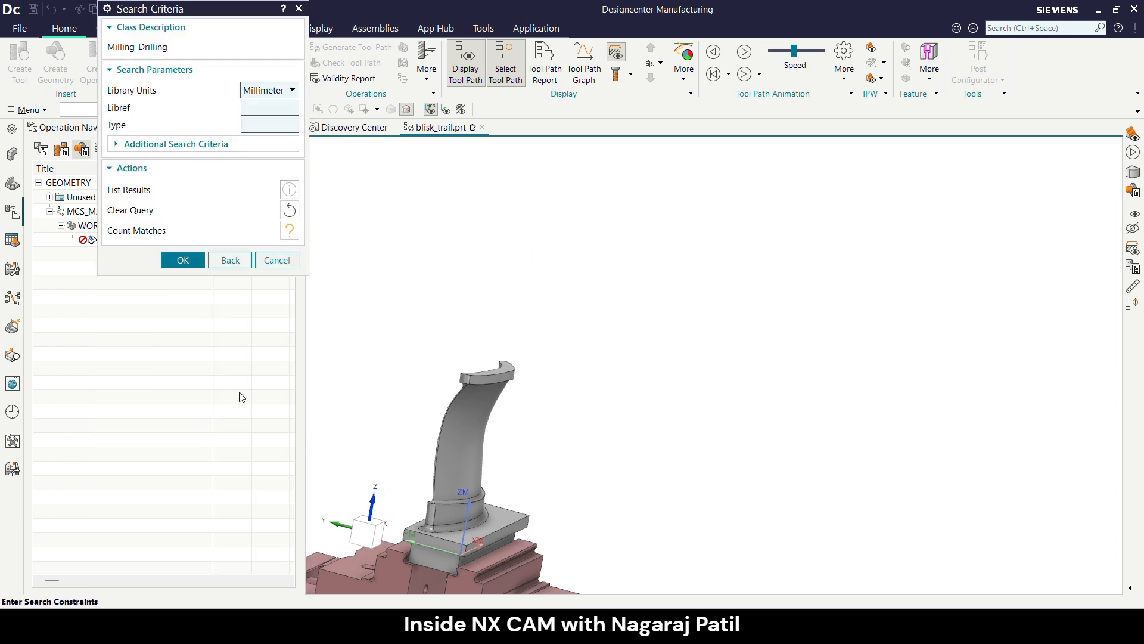
{"action": "left_click", "coordinate": [186, 260]}
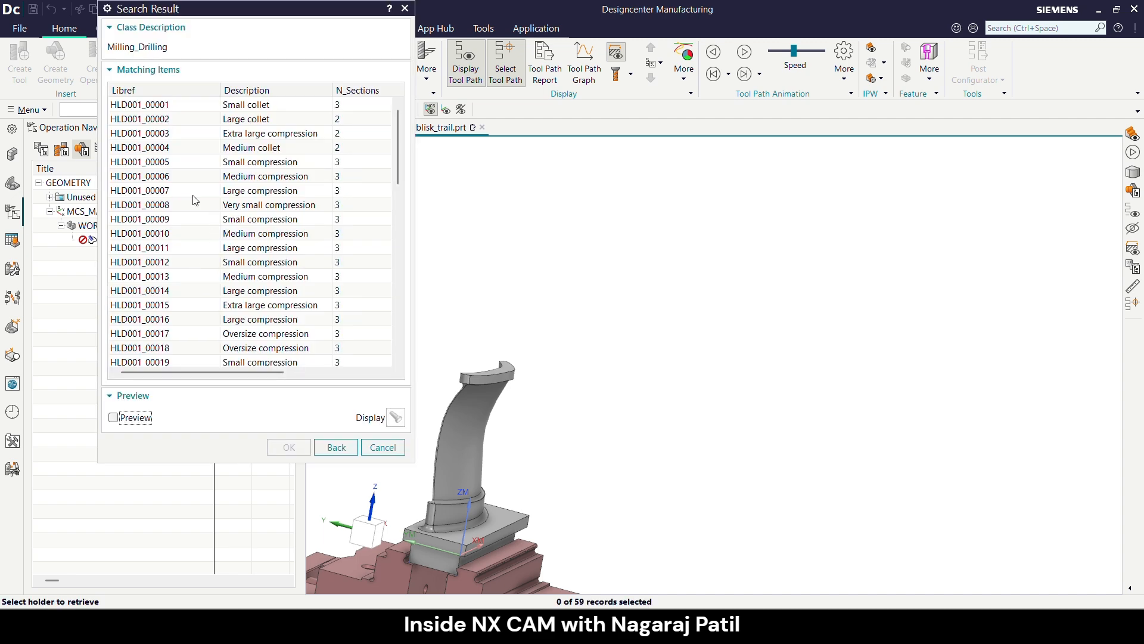
{"action": "left_click", "coordinate": [254, 222]}
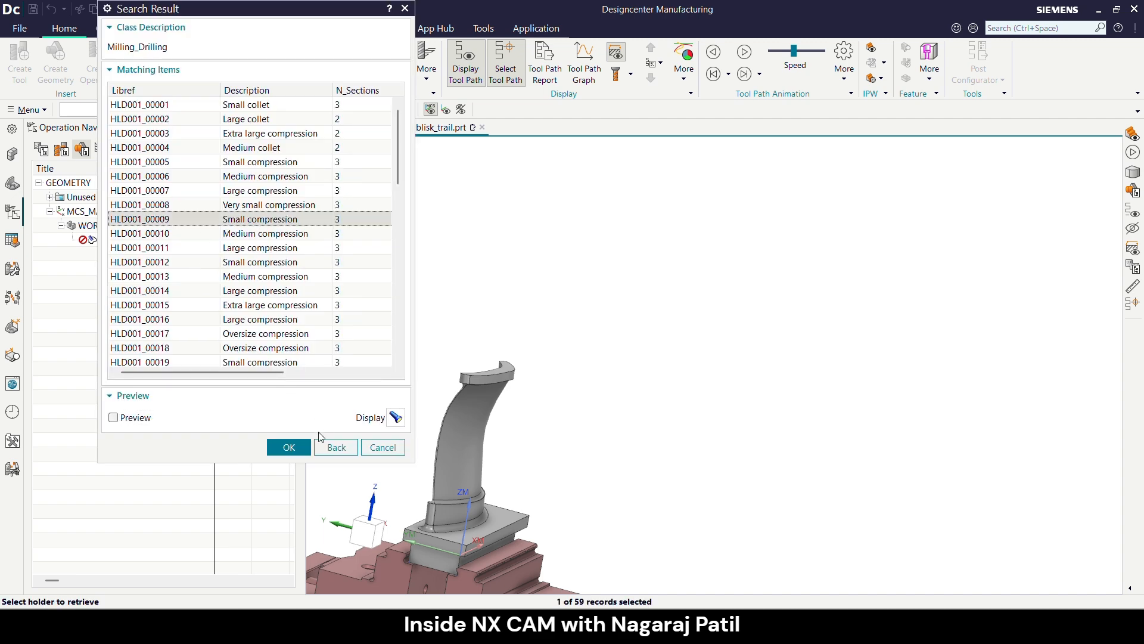
{"action": "left_click", "coordinate": [301, 448]}
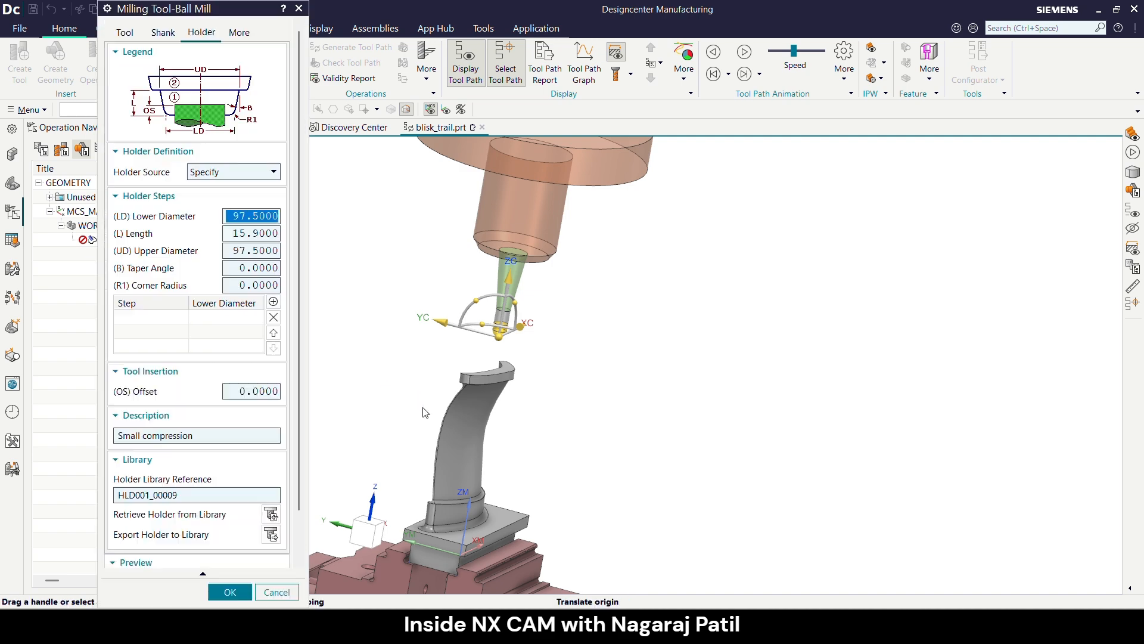
{"action": "middle_click_drag", "start_coordinate": [462, 428], "coordinate": [490, 365]}
{"action": "scroll", "coordinate": [468, 274], "scroll_direction": "up", "scroll_amount": 2}
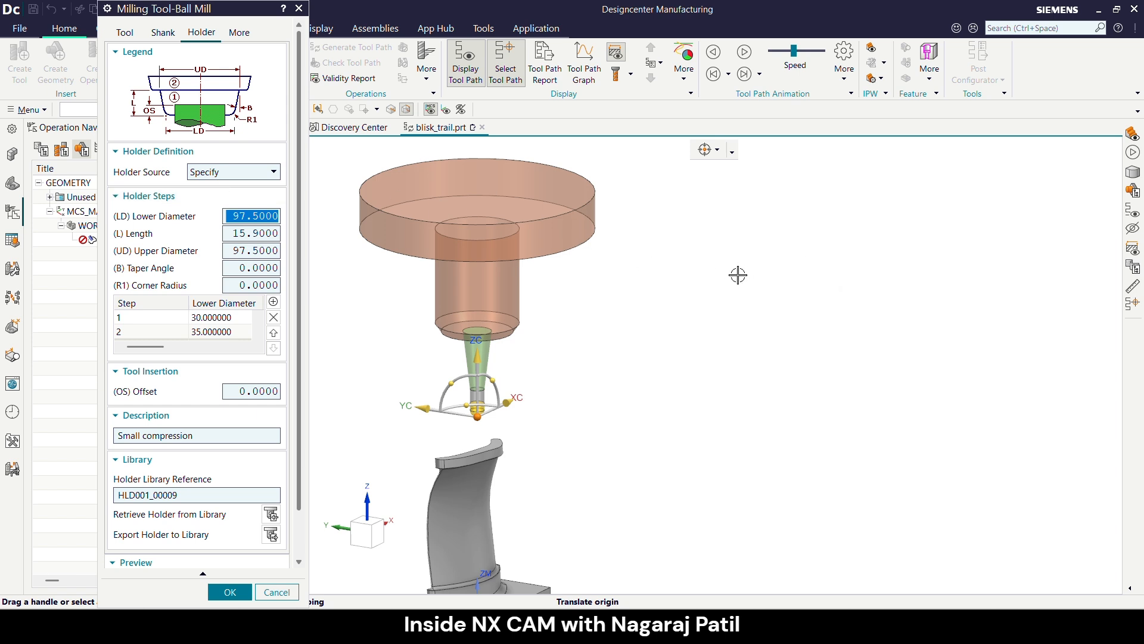
- Review the holder source options, holder settings and tool dimensions, and accept the ball mill definition
{"action": "left_click", "coordinate": [218, 176]}
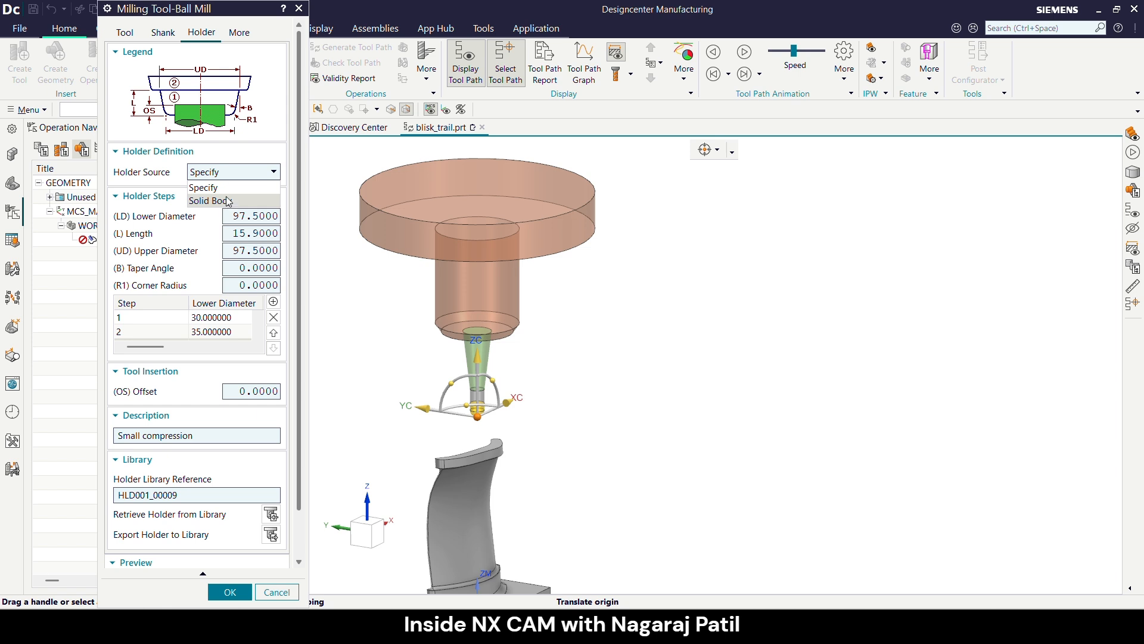
{"action": "left_click", "coordinate": [240, 152]}
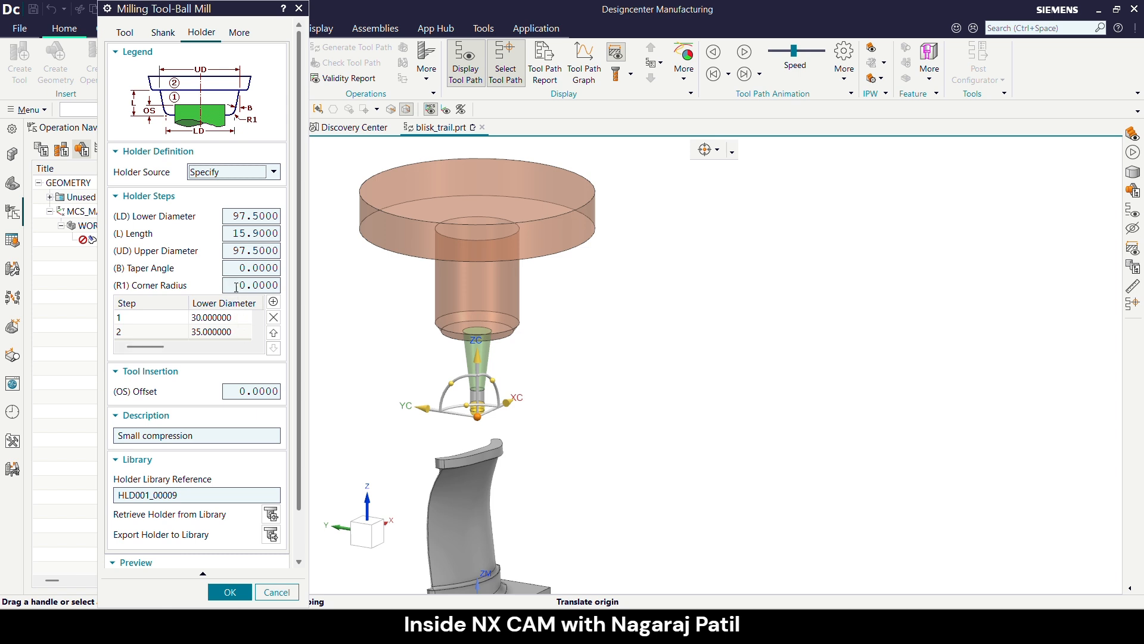
{"action": "scroll", "coordinate": [230, 279], "scroll_direction": "down", "scroll_amount": 1}
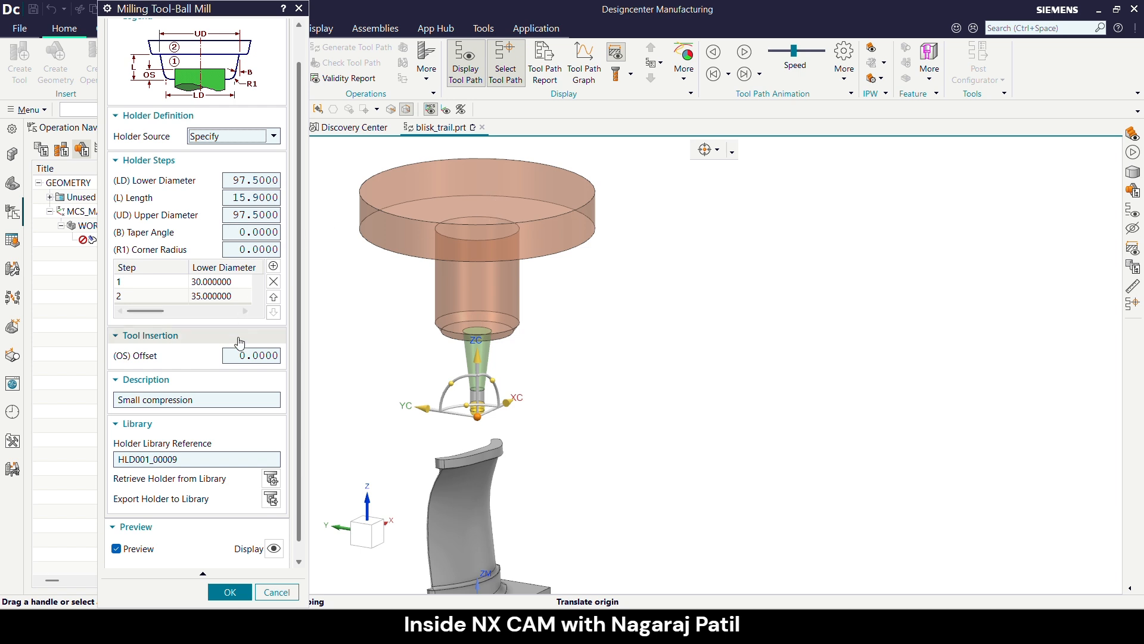
{"action": "scroll", "coordinate": [235, 345], "scroll_direction": "down", "scroll_amount": 1}
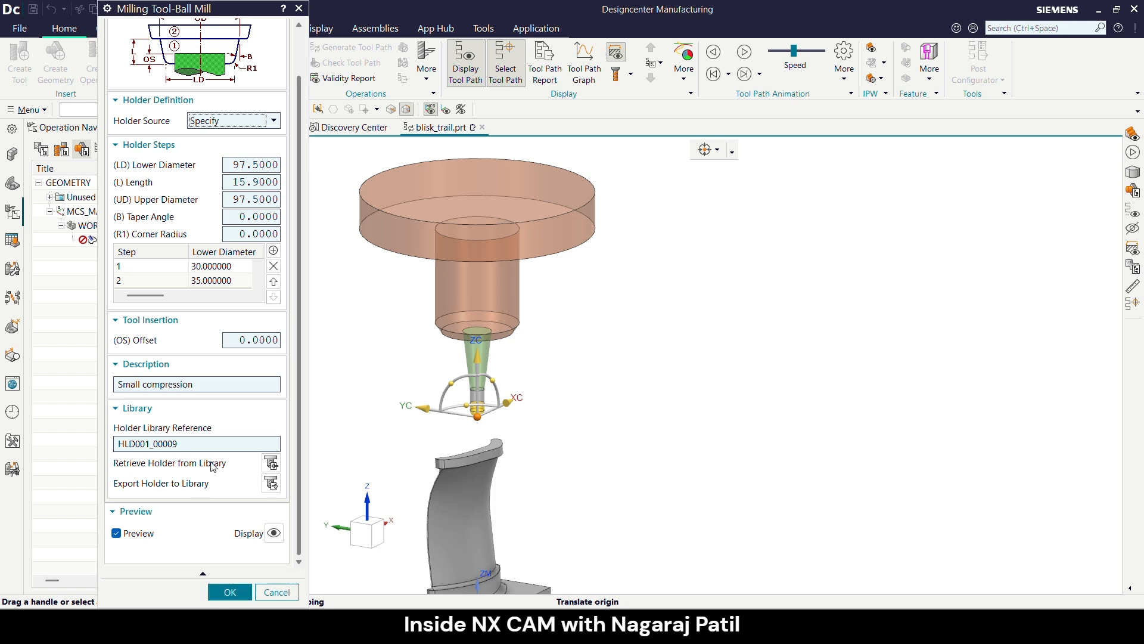
{"action": "scroll", "coordinate": [212, 466], "scroll_direction": "up", "scroll_amount": 2}
{"action": "left_click", "coordinate": [135, 38]}
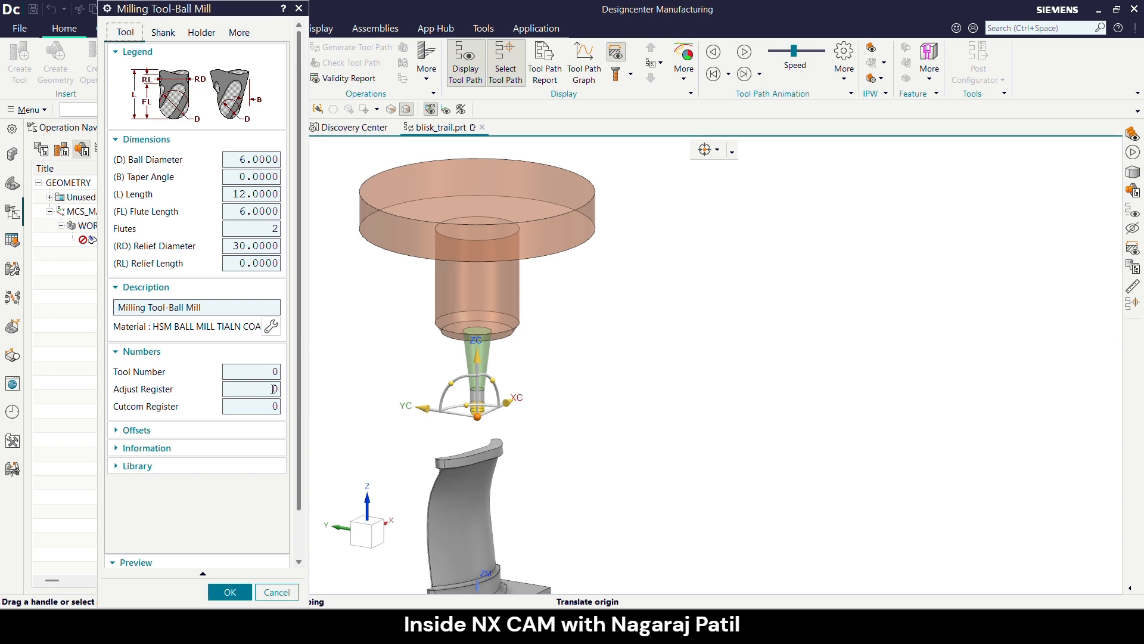
{"action": "left_click", "coordinate": [229, 591]}
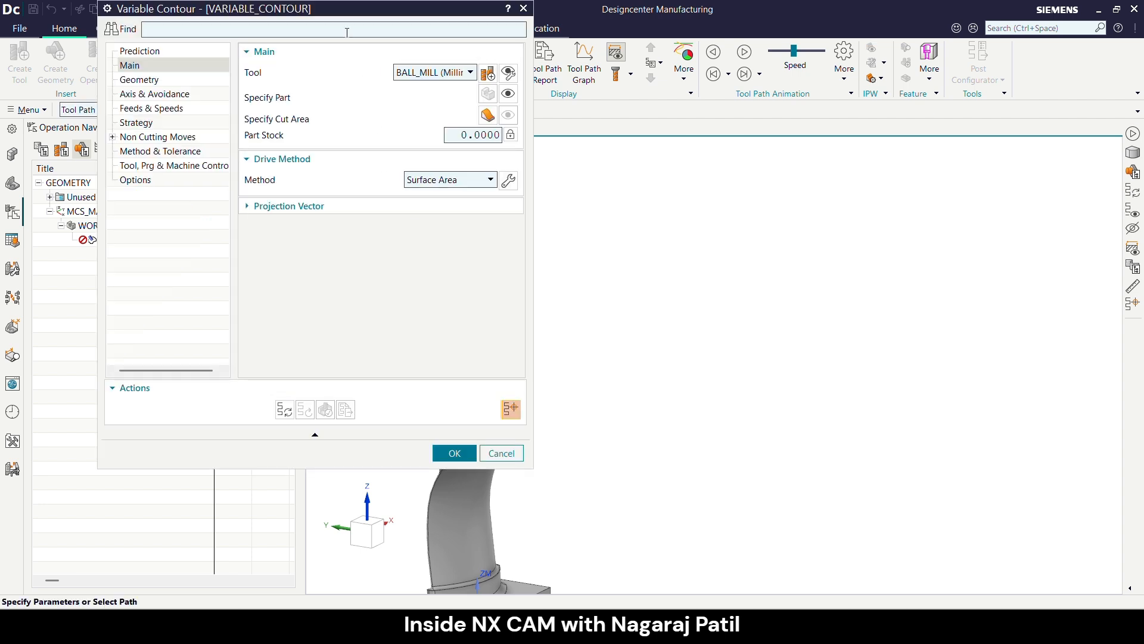
- Specify the four side faces around the raised band at the blade's root as drive geometry for the Surface Area drive method
{"action": "left_click_drag", "start_coordinate": [342, 19], "coordinate": [280, 79]}
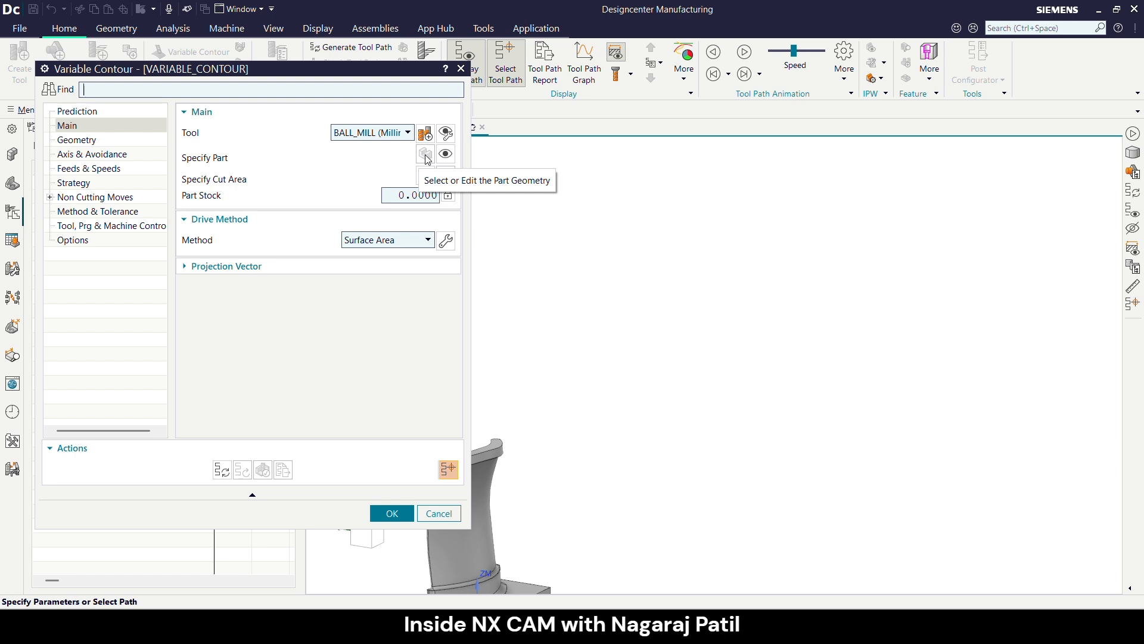
{"action": "scroll", "coordinate": [691, 278], "scroll_direction": "down", "scroll_amount": 2}
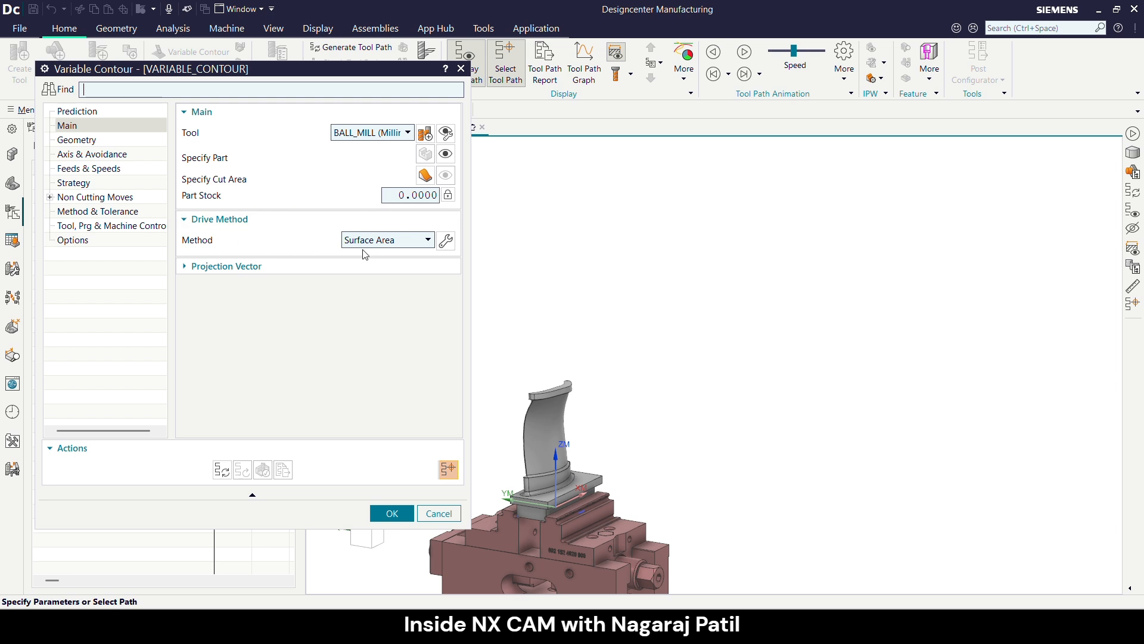
{"action": "left_click", "coordinate": [446, 240]}
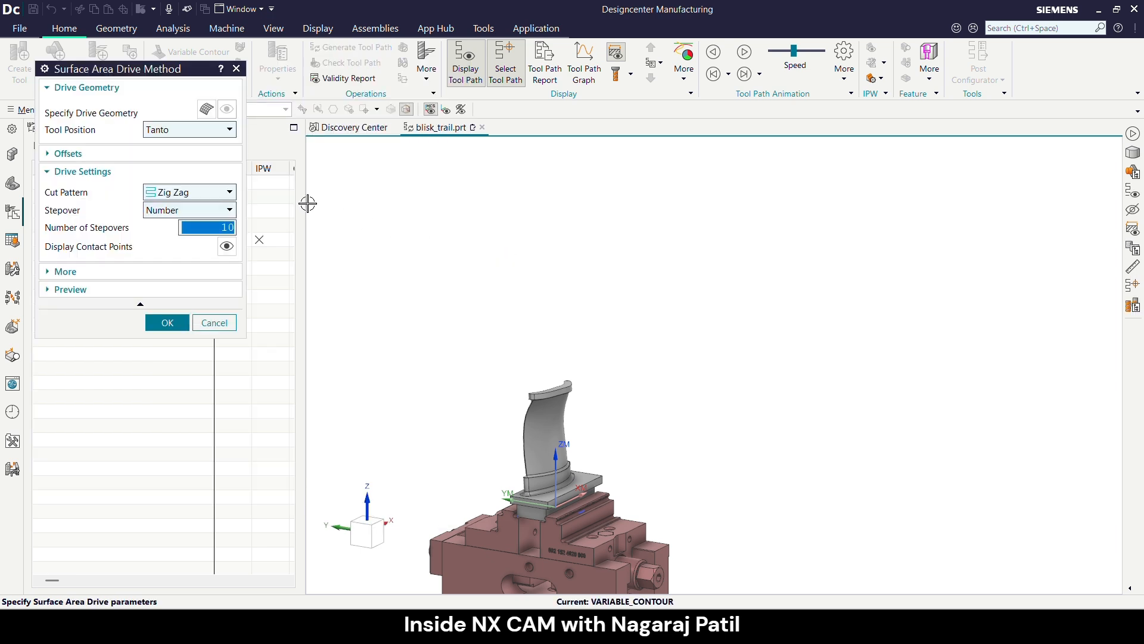
{"action": "left_click", "coordinate": [208, 110]}
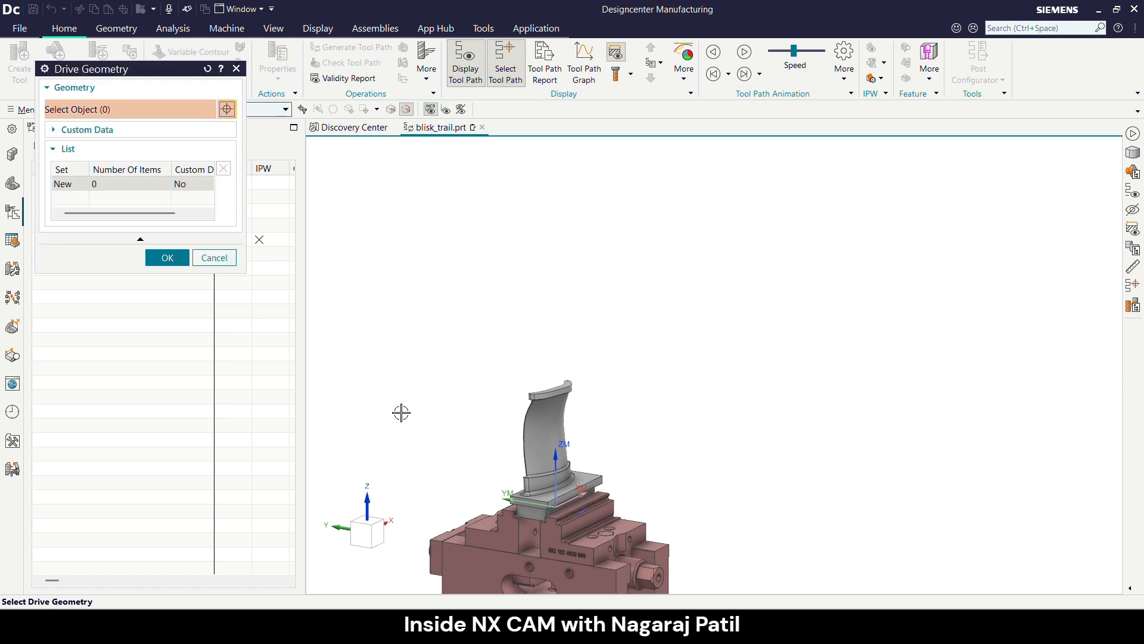
{"action": "scroll", "coordinate": [417, 411], "scroll_direction": "up", "scroll_amount": 3}
{"action": "left_click", "coordinate": [602, 511]}
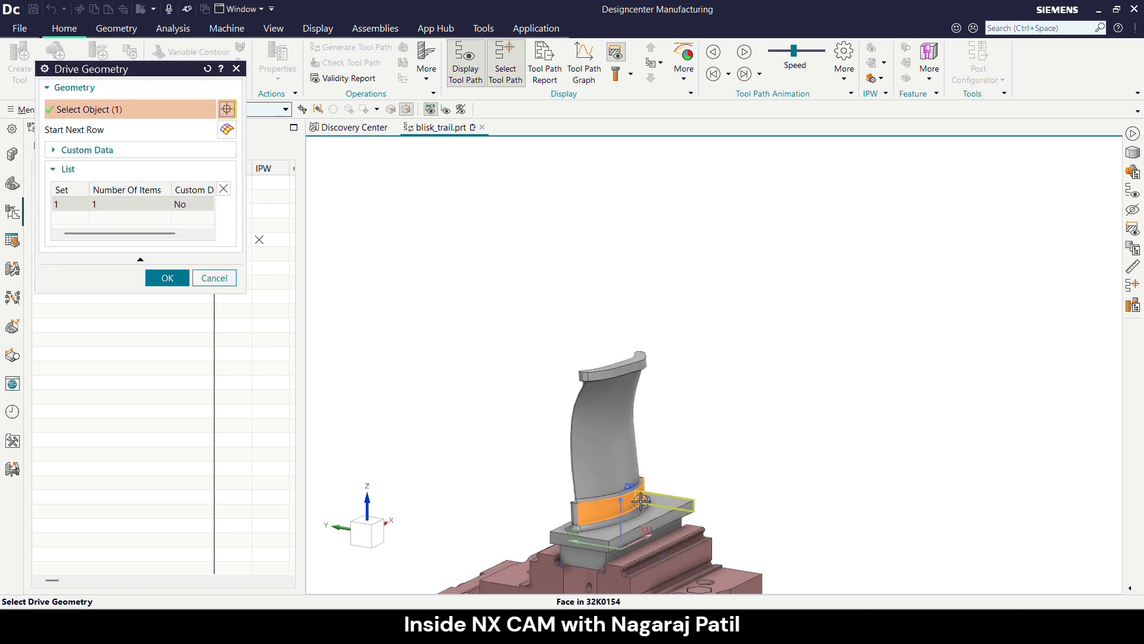
{"action": "middle_click_drag", "start_coordinate": [602, 512], "coordinate": [556, 328]}
{"action": "scroll", "coordinate": [674, 481], "scroll_direction": "up", "scroll_amount": 3}
{"action": "left_click", "coordinate": [674, 481]}
{"action": "scroll", "coordinate": [557, 328], "scroll_direction": "up", "scroll_amount": 4}
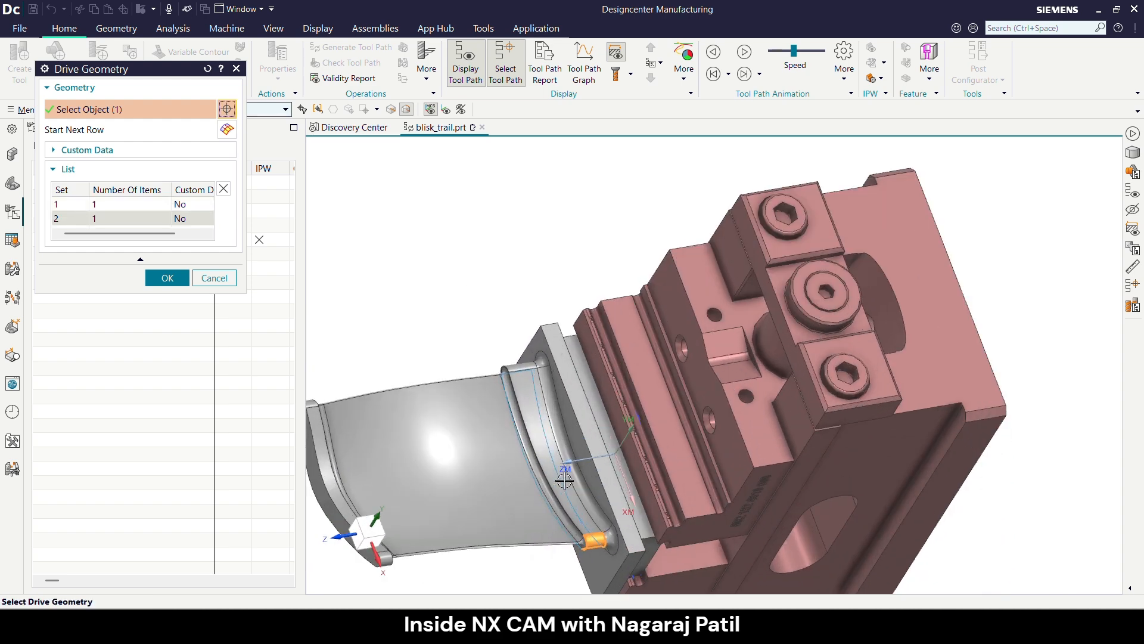
{"action": "left_click", "coordinate": [573, 489]}
{"action": "left_click", "coordinate": [523, 353]}
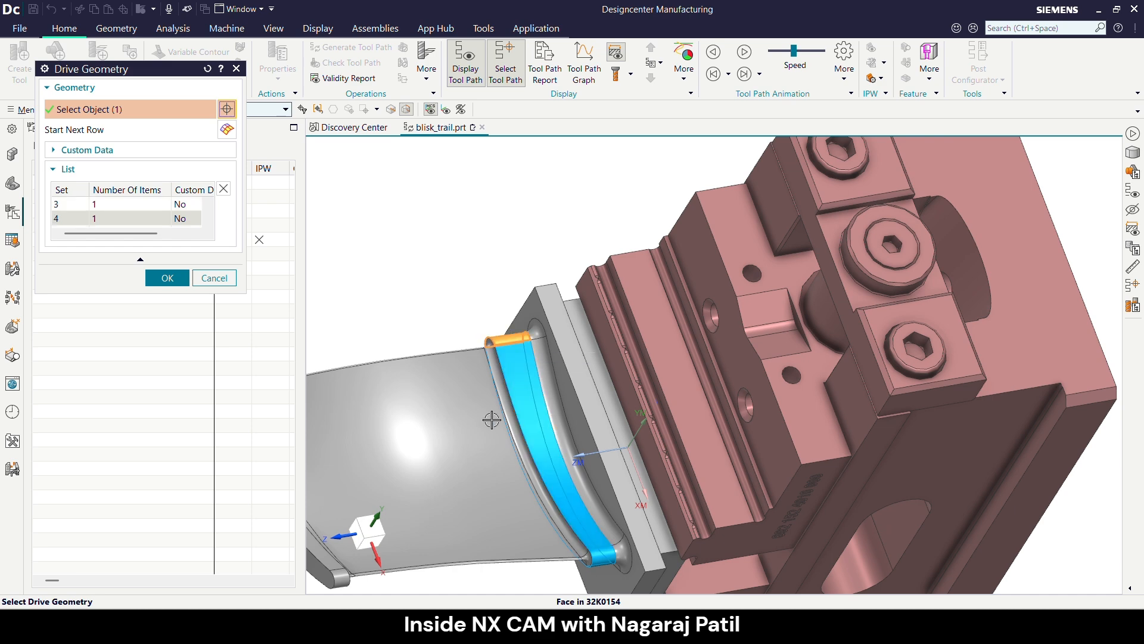
{"action": "scroll", "coordinate": [497, 438], "scroll_direction": "down", "scroll_amount": 3}
{"action": "middle_click_drag", "start_coordinate": [497, 438], "coordinate": [602, 345]}
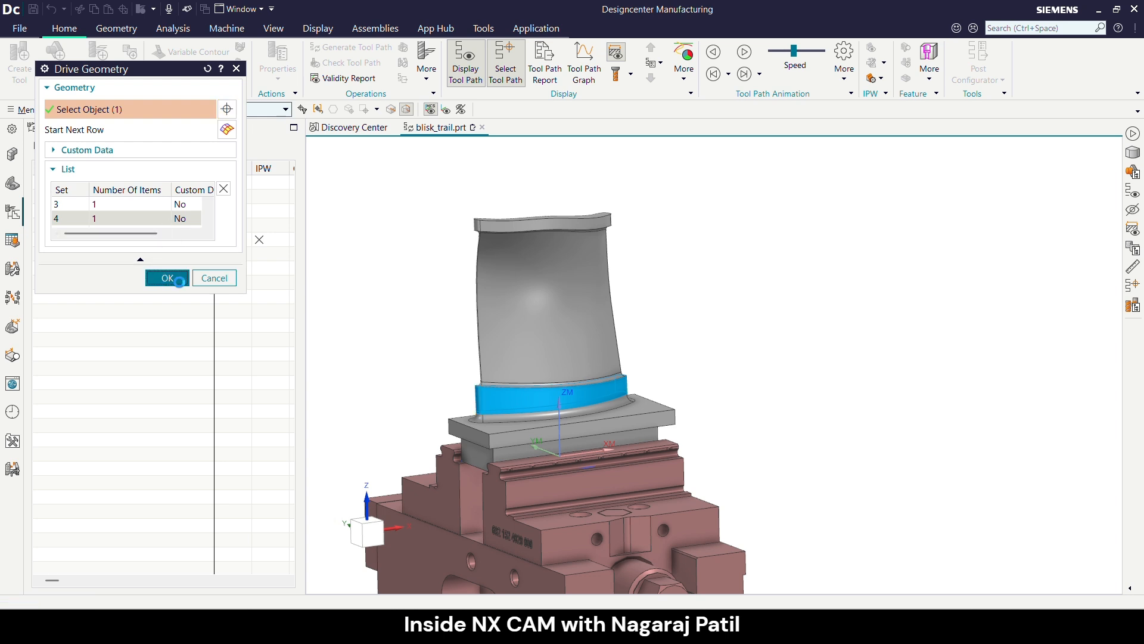
{"action": "left_click", "coordinate": [169, 278]}
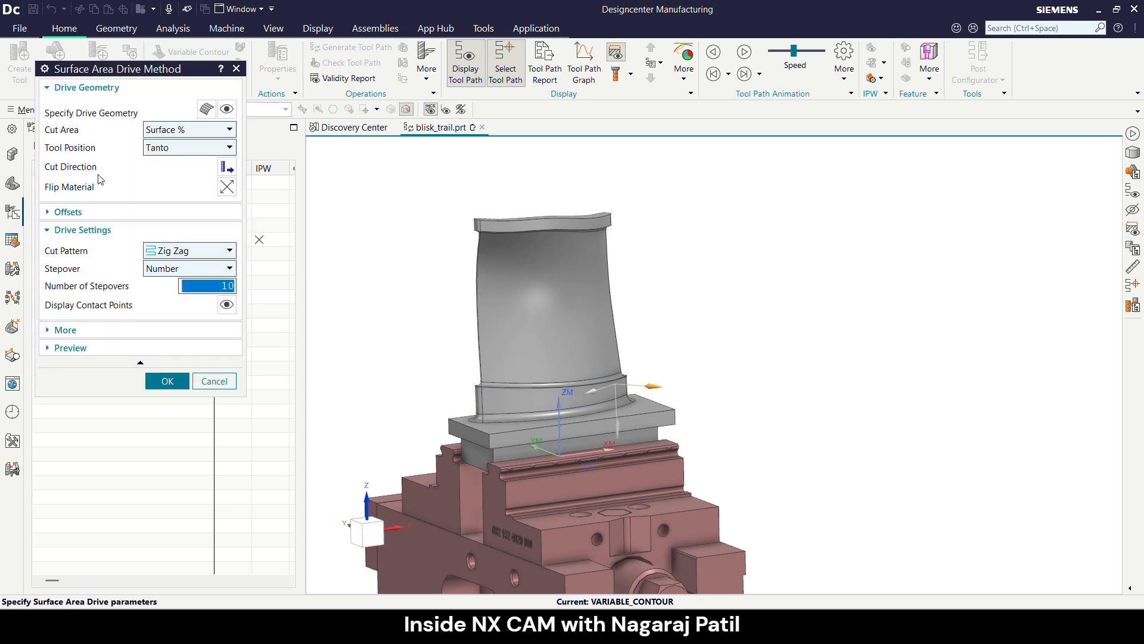
- Set the cut direction to run horizontally around the root band from its upper edge, and flip the material side
{"action": "left_click", "coordinate": [227, 166]}
{"action": "middle_click_drag", "start_coordinate": [460, 382], "coordinate": [473, 394]}
{"action": "scroll", "coordinate": [475, 394], "scroll_direction": "up", "scroll_amount": 5}
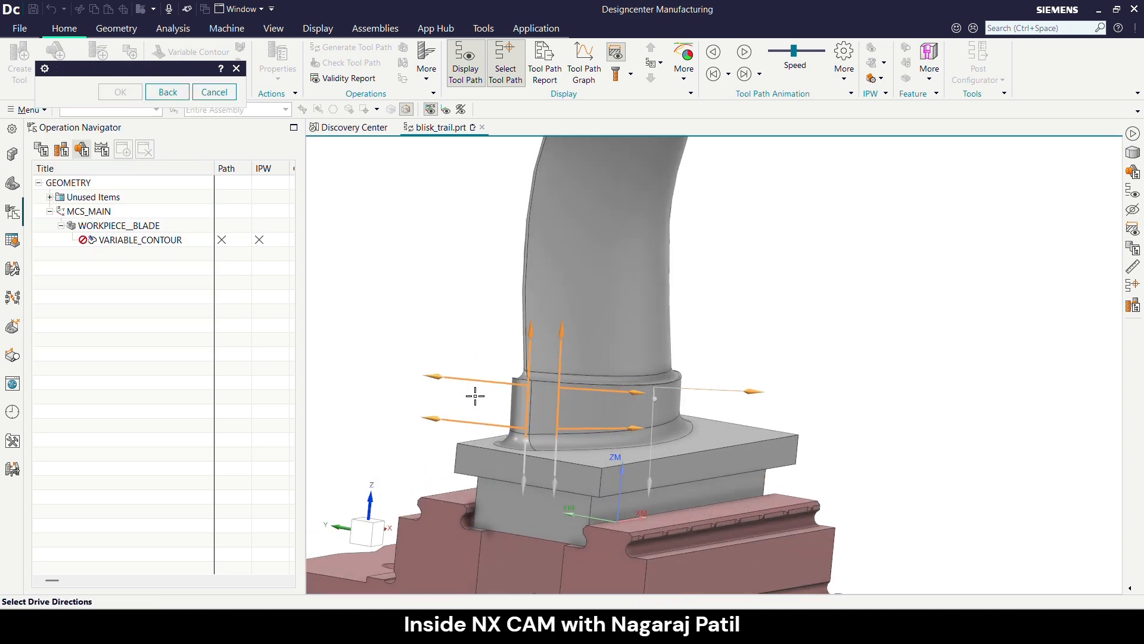
{"action": "left_click", "coordinate": [507, 377]}
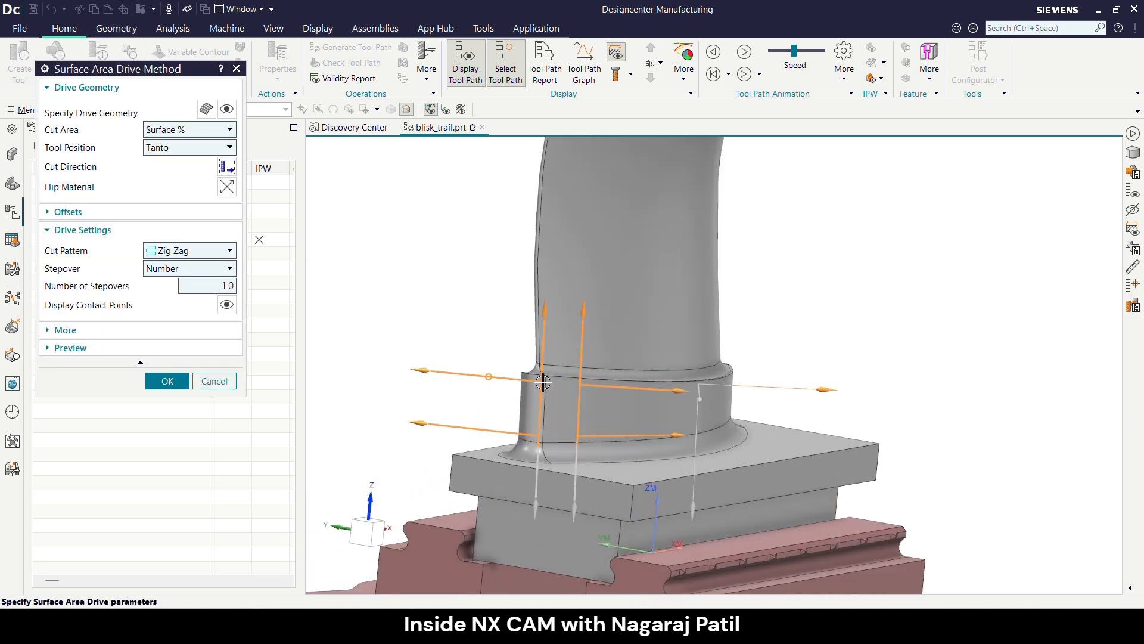
{"action": "scroll", "coordinate": [518, 357], "scroll_direction": "down", "scroll_amount": 2}
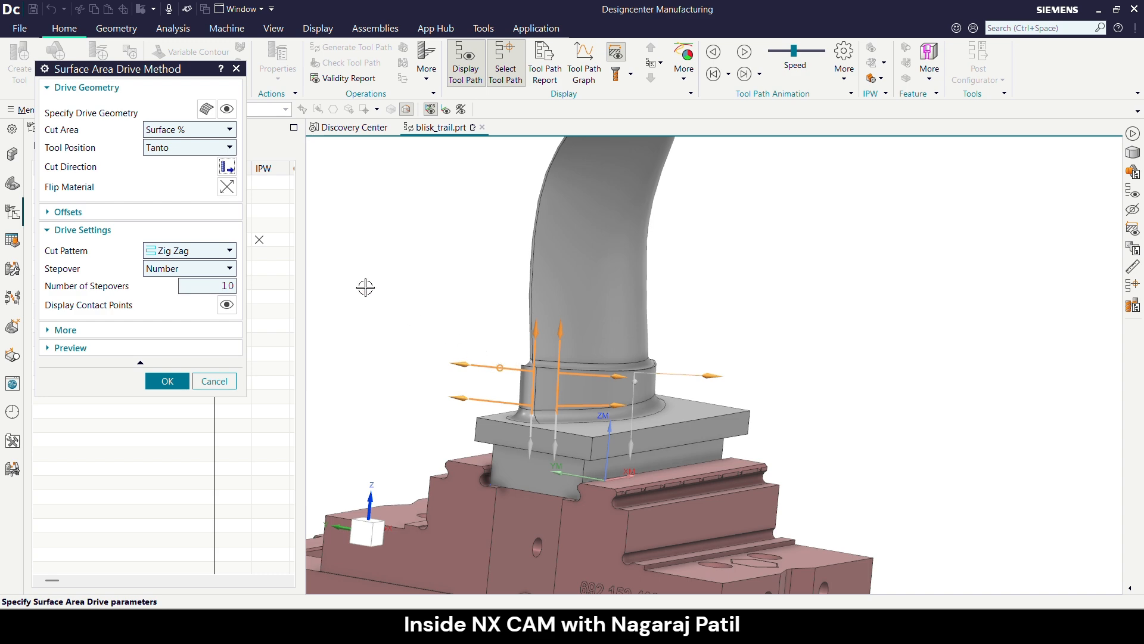
{"action": "left_click", "coordinate": [227, 188]}
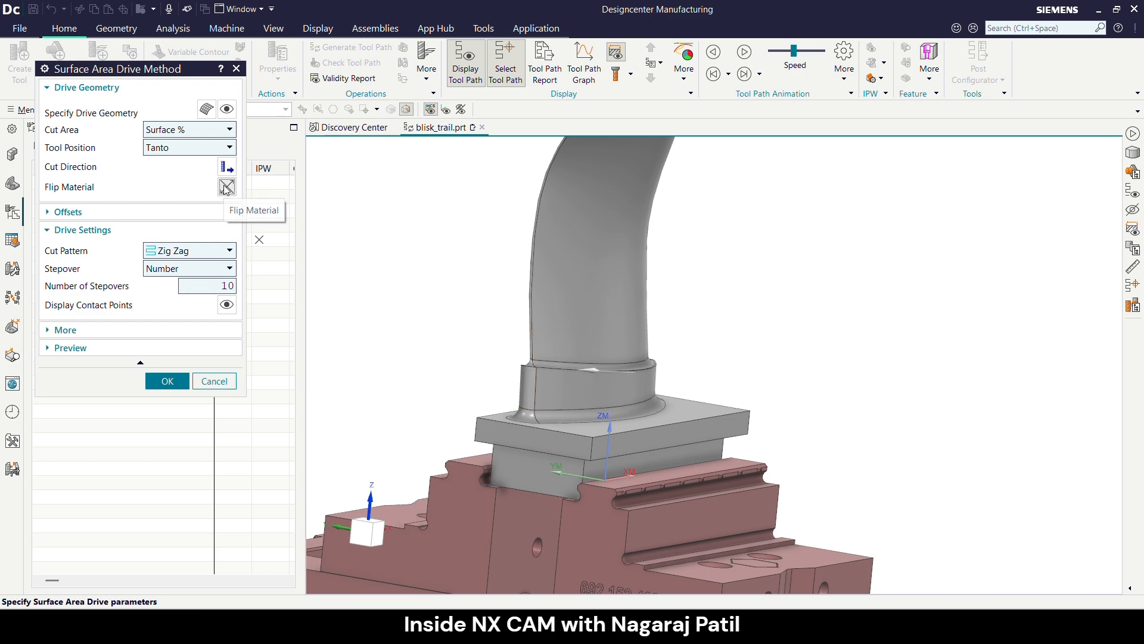
{"action": "middle_click_drag", "start_coordinate": [598, 379], "coordinate": [596, 389]}
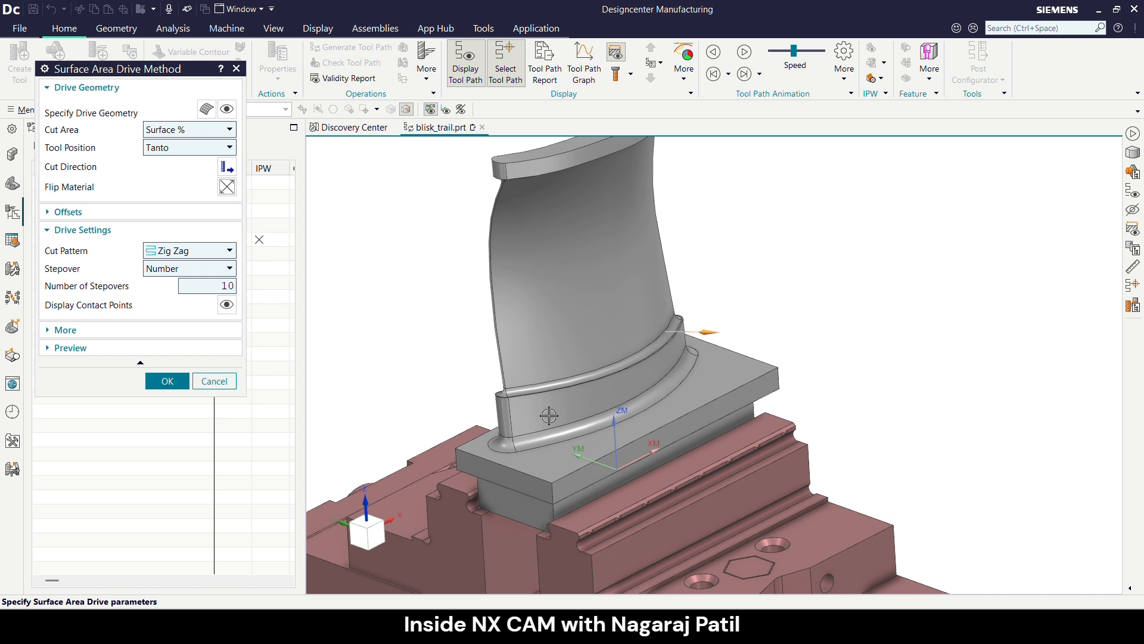
- Set the surface area drive's cut pattern to Helical and display the contact points around the root band
{"action": "scroll", "coordinate": [537, 411], "scroll_direction": "down", "scroll_amount": 1}
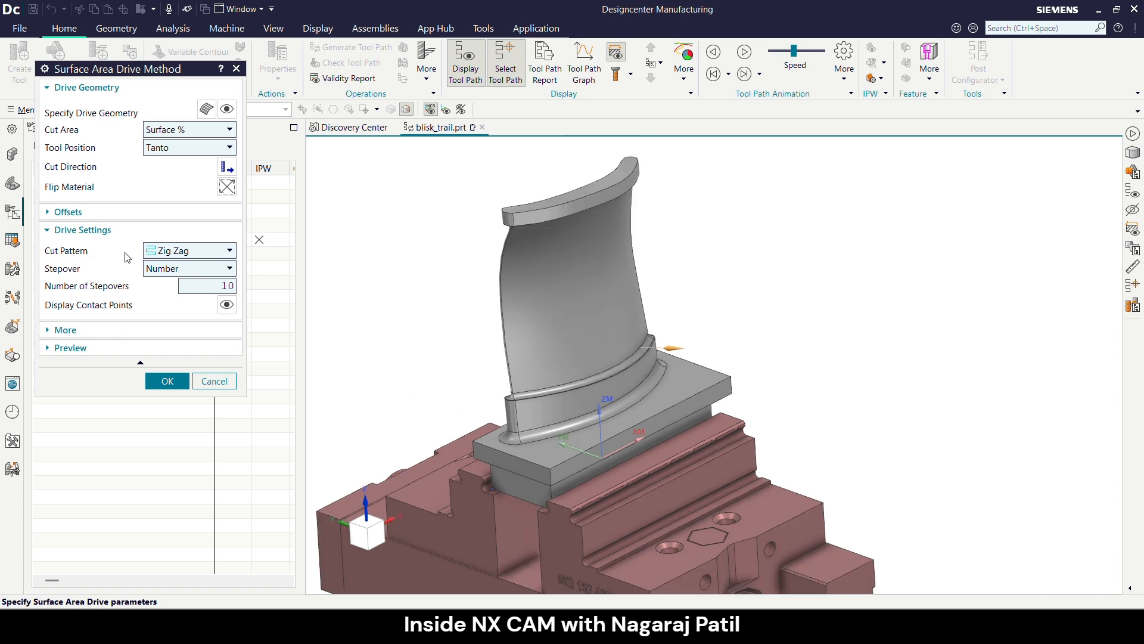
{"action": "left_click", "coordinate": [166, 255]}
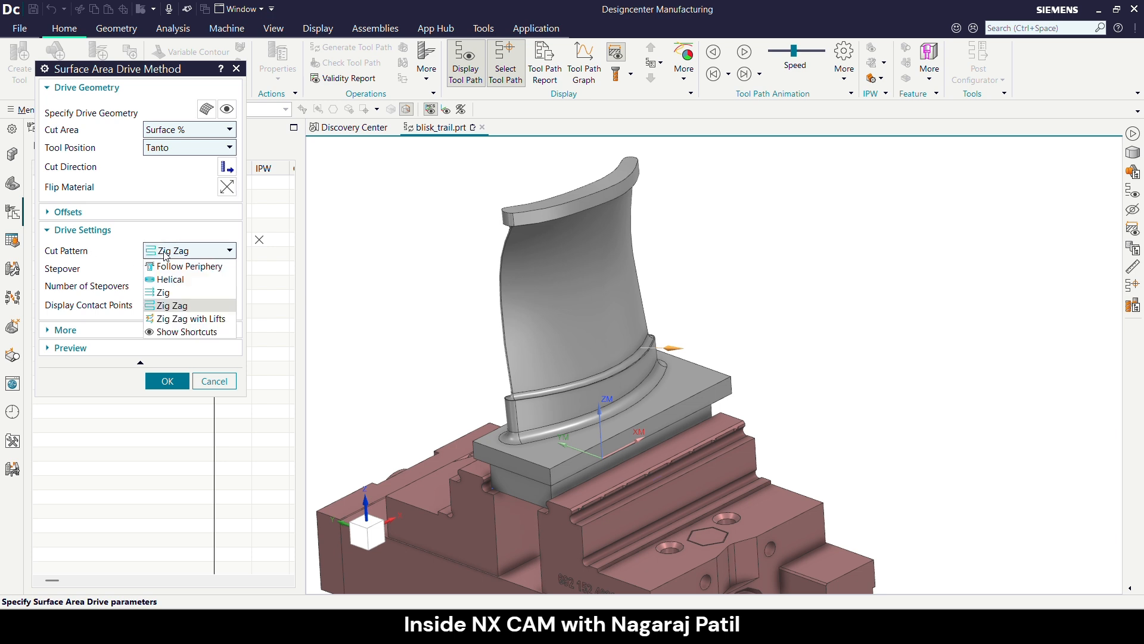
{"action": "left_click", "coordinate": [173, 280]}
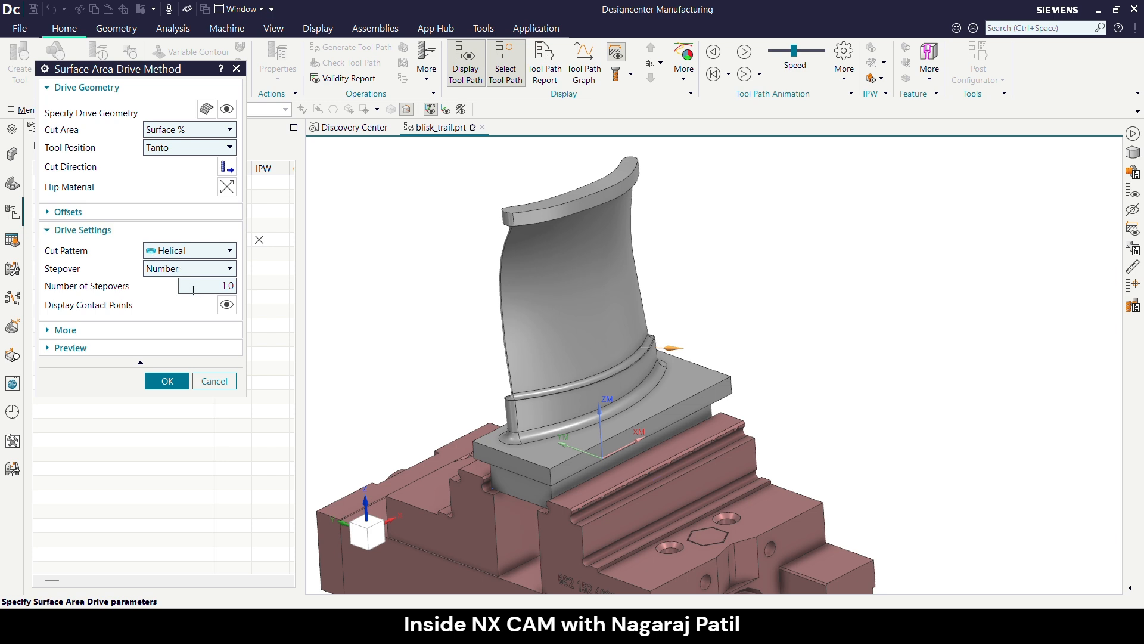
{"action": "left_click", "coordinate": [226, 305]}
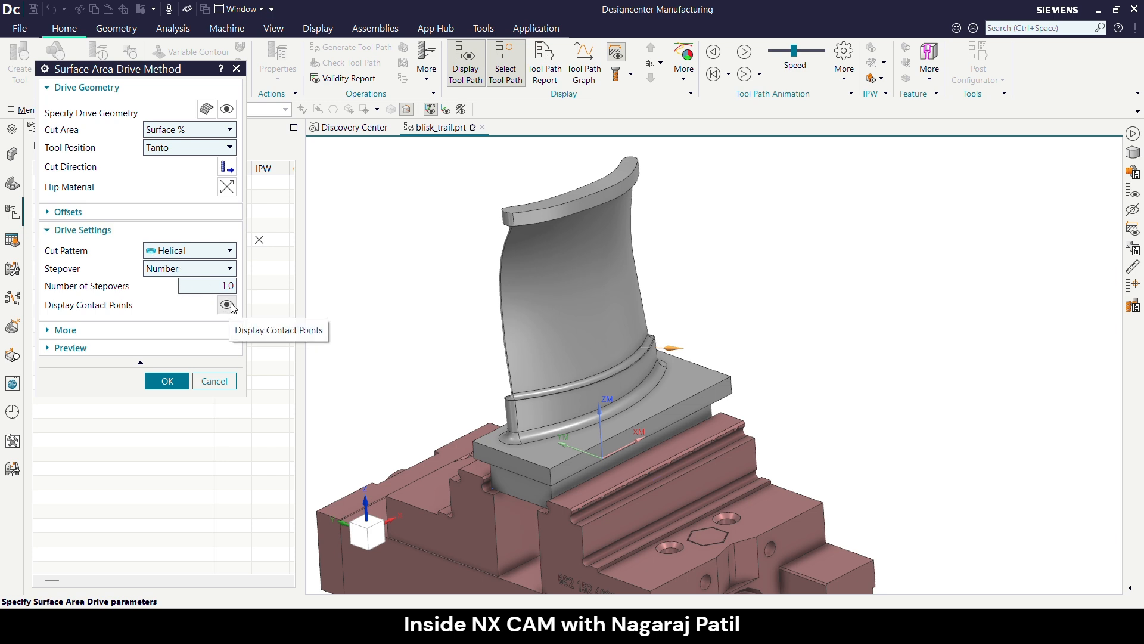
{"action": "middle_click_drag", "start_coordinate": [442, 378], "coordinate": [472, 379]}
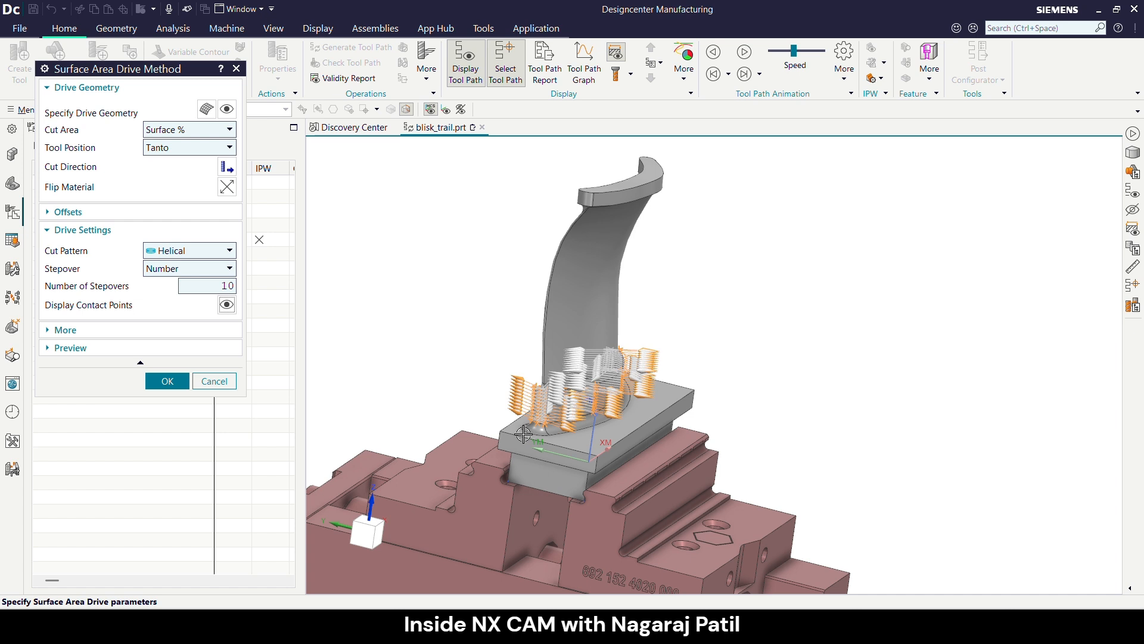
{"action": "scroll", "coordinate": [562, 388], "scroll_direction": "up", "scroll_amount": 2}
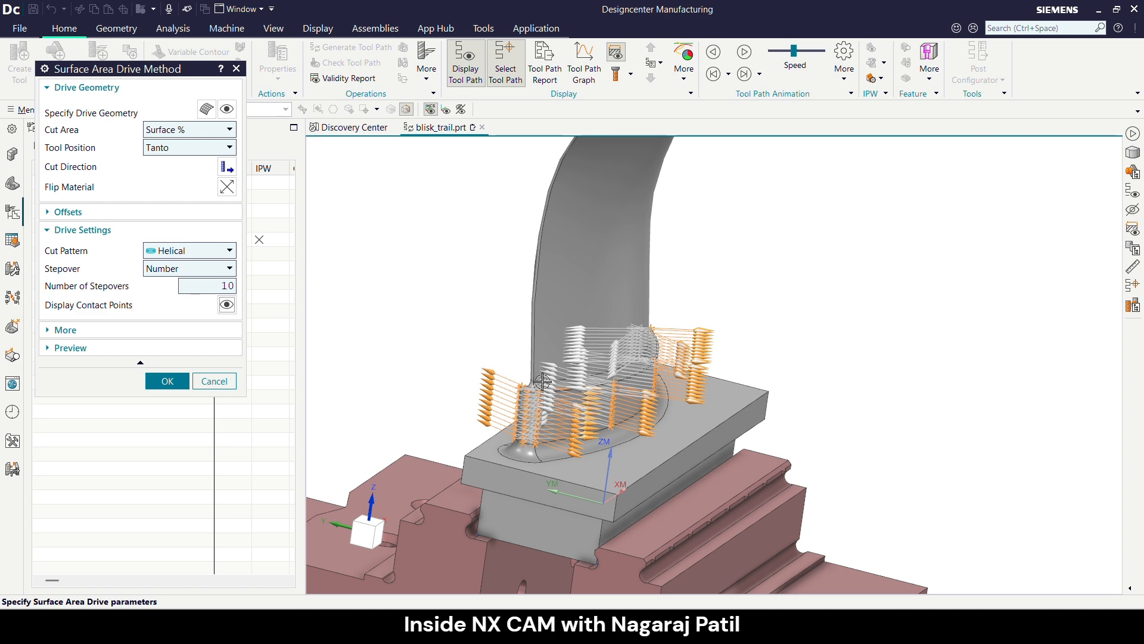
{"action": "scroll", "coordinate": [549, 382], "scroll_direction": "up", "scroll_amount": 5}
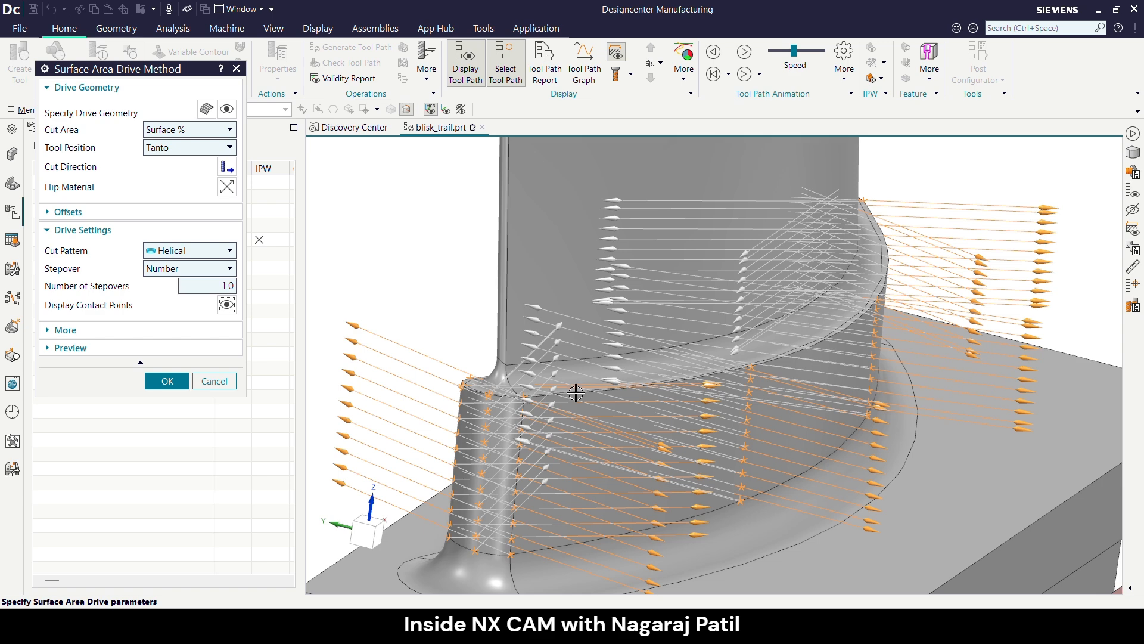
- Extend the drive's cut area by surface percentage, with Start Step % at -2 and End Step % at 101
{"action": "left_click", "coordinate": [188, 138]}
{"action": "left_click", "coordinate": [188, 145]}
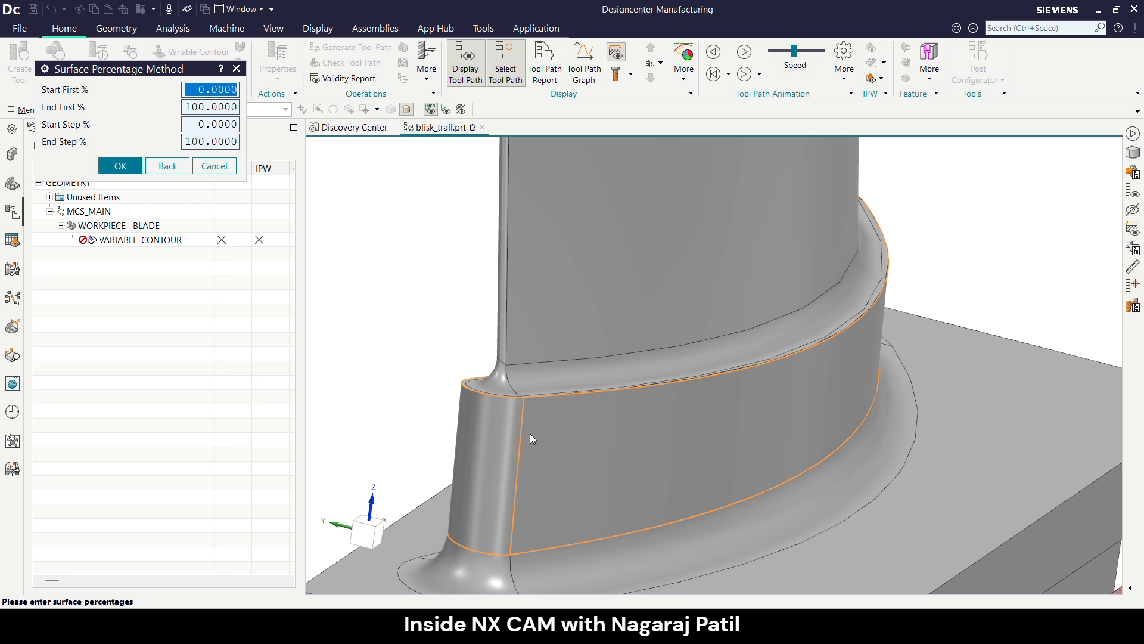
{"action": "double_click", "coordinate": [208, 124]}
{"action": "type", "text": "-2"}
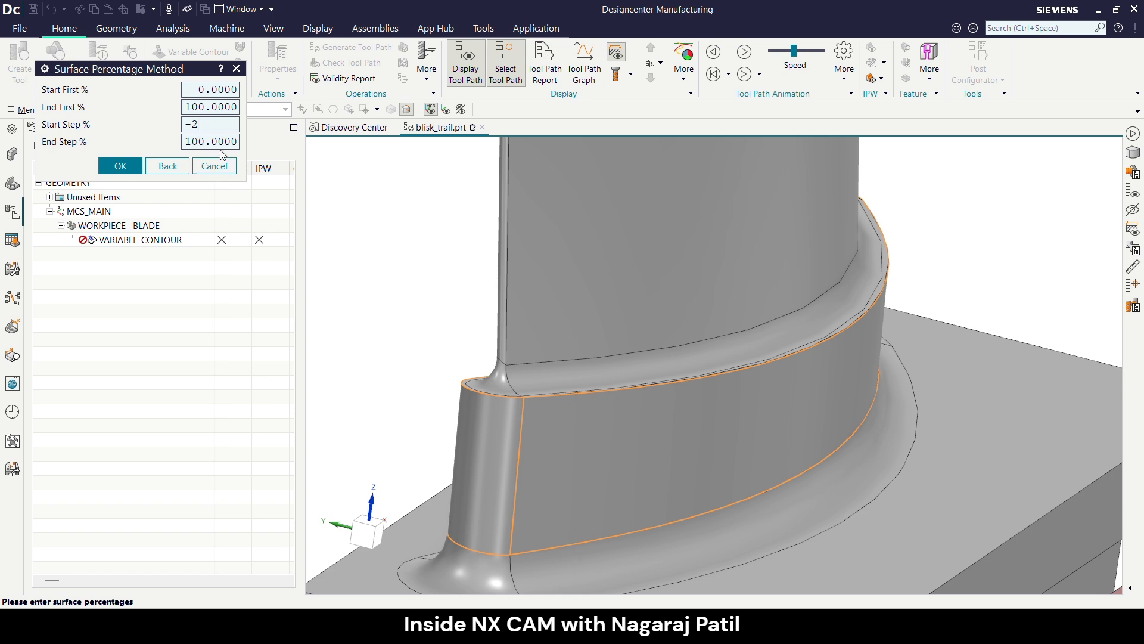
{"action": "left_click", "coordinate": [203, 141]}
{"action": "type", "text": "101"}
{"action": "left_click", "coordinate": [119, 165]}
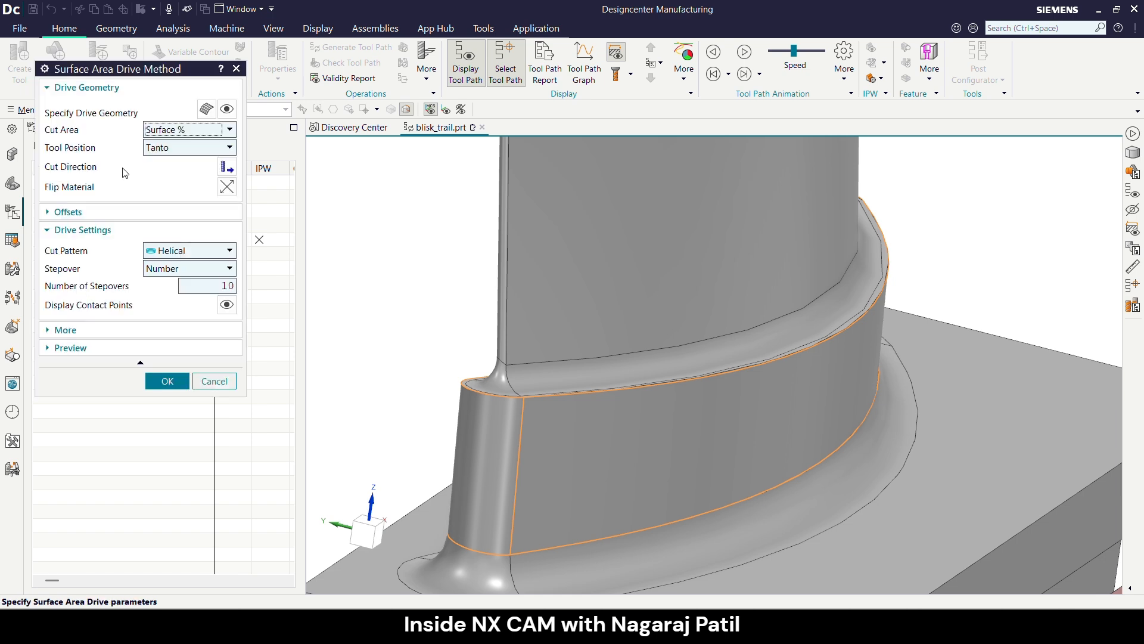
{"action": "middle_click", "coordinate": [163, 195]}
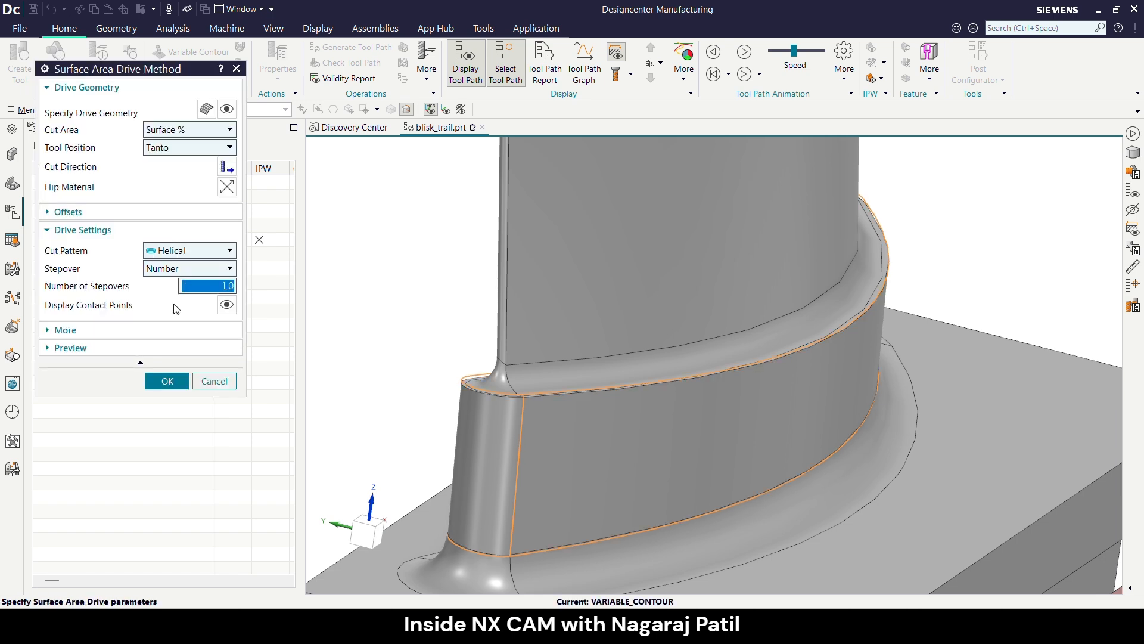
- Set the number of stepovers to 33 and accept the Surface Area drive method
{"action": "left_click", "coordinate": [209, 287]}
{"action": "double_click", "coordinate": [212, 286]}
{"action": "type", "text": "33"}
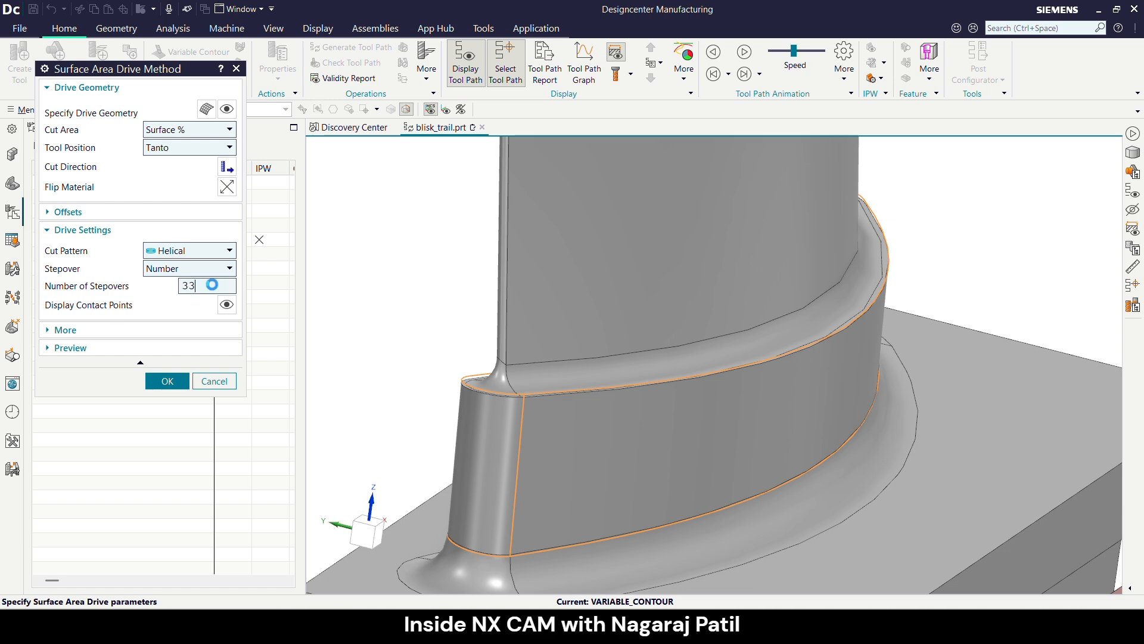
{"action": "key", "text": "Return"}
{"action": "left_click", "coordinate": [167, 381]}
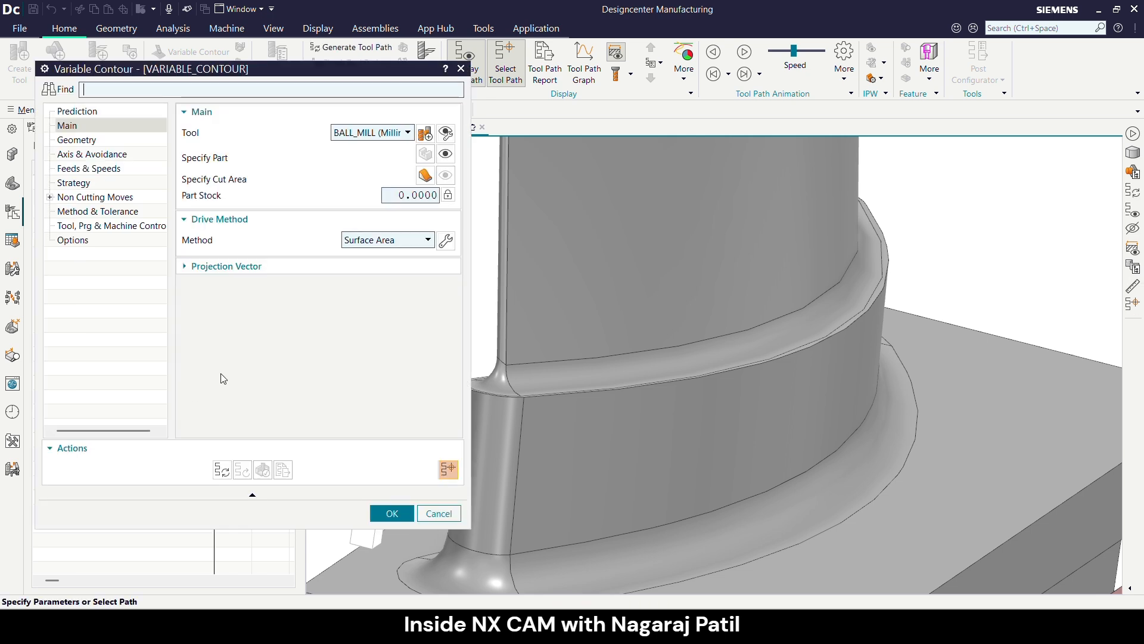
- Review the operation's projection vector, check geometry and in-process workpiece settings
{"action": "left_click", "coordinate": [259, 266]}
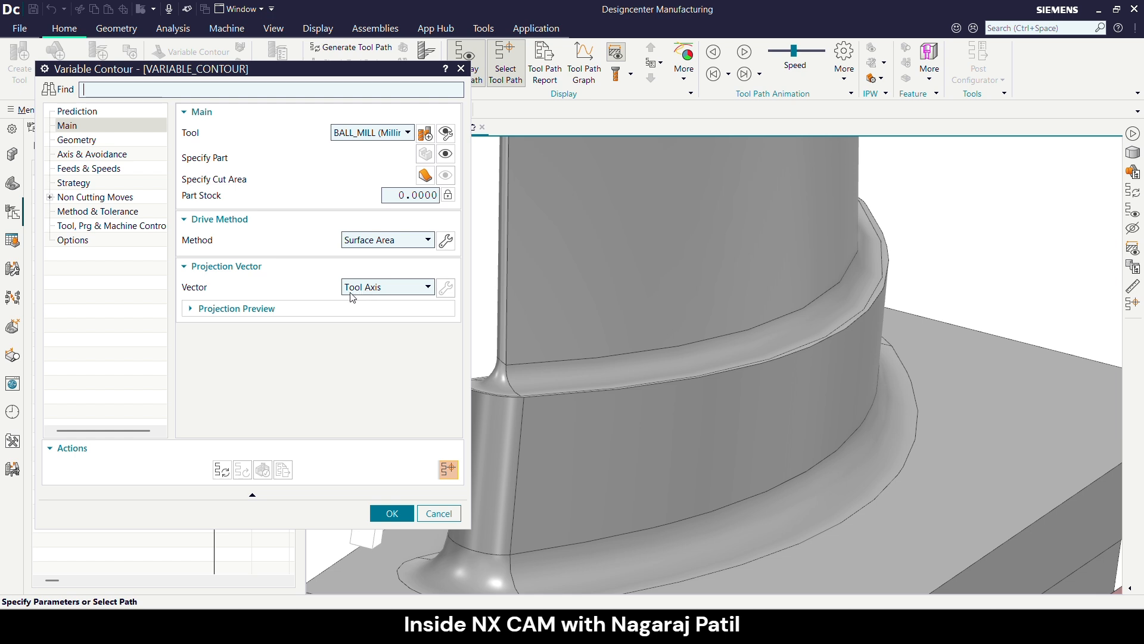
{"action": "left_click", "coordinate": [101, 140]}
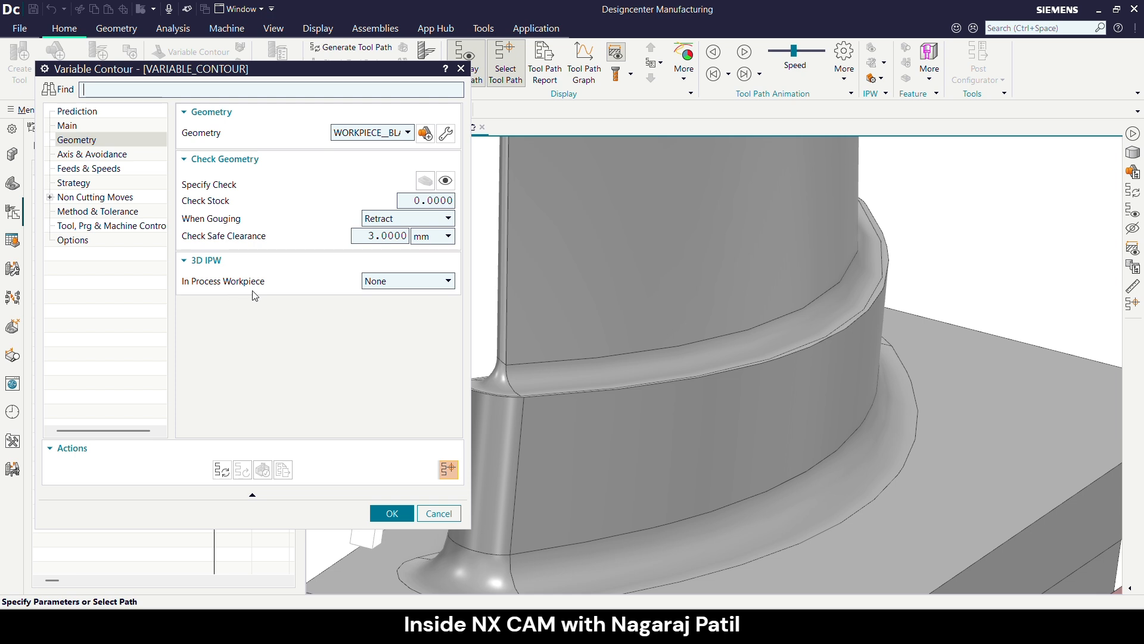
{"action": "mouse_move", "coordinate": [387, 288]}
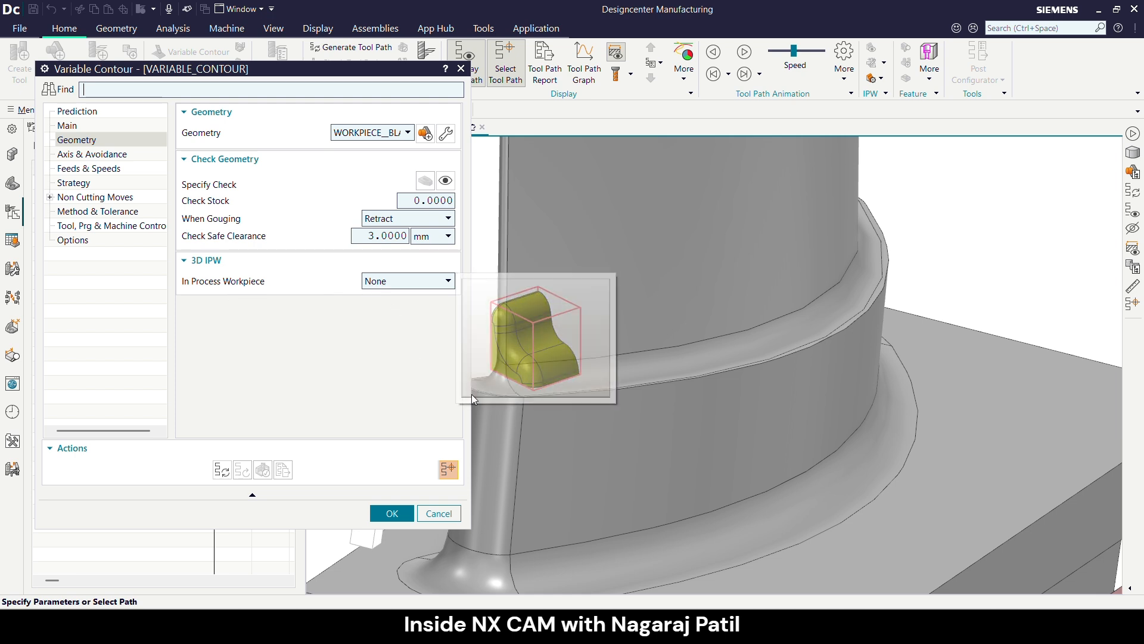
{"action": "scroll", "coordinate": [664, 395], "scroll_direction": "down", "scroll_amount": 3}
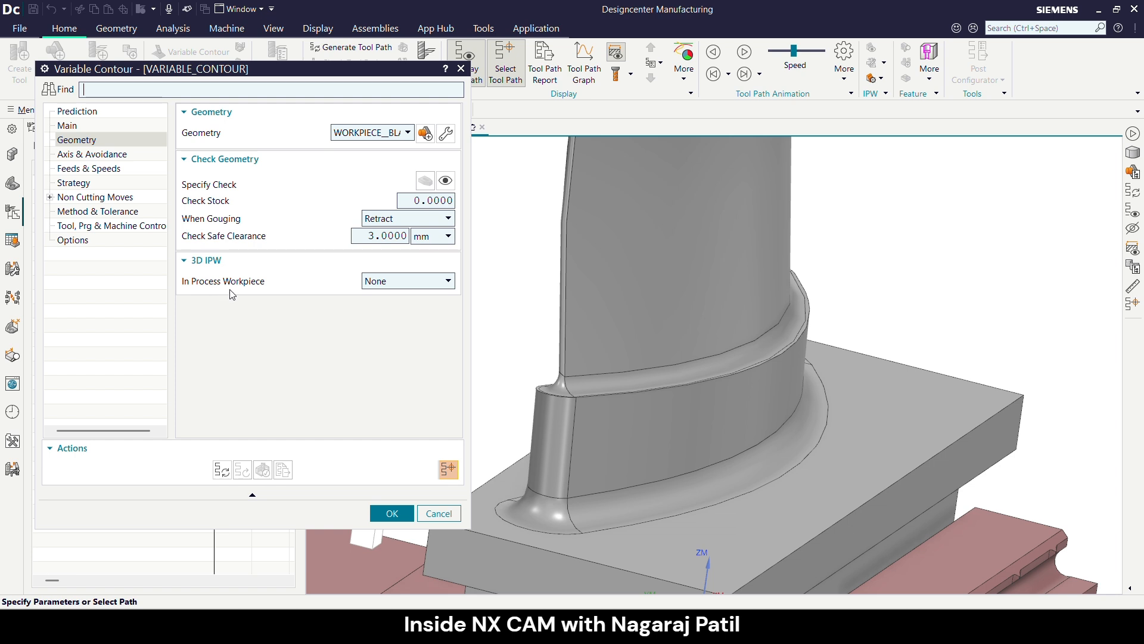
{"action": "scroll", "coordinate": [620, 361], "scroll_direction": "down", "scroll_amount": 2}
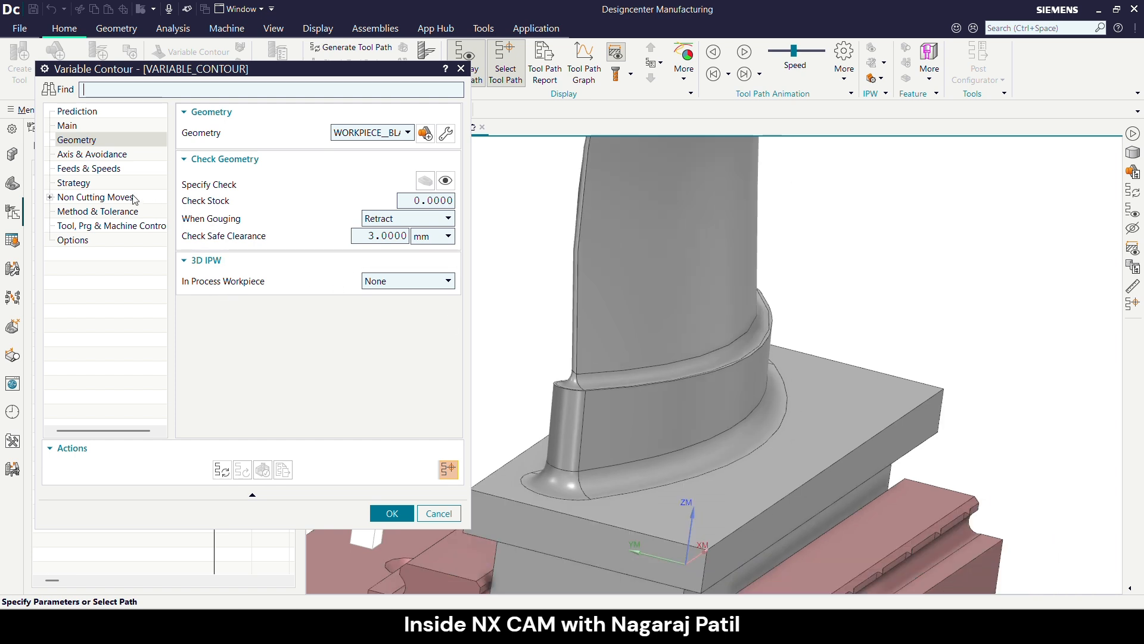
- Define the tool axis as Relative to Vector along the Z-axis with a tilt angle of -20 degrees
{"action": "left_click", "coordinate": [89, 156]}
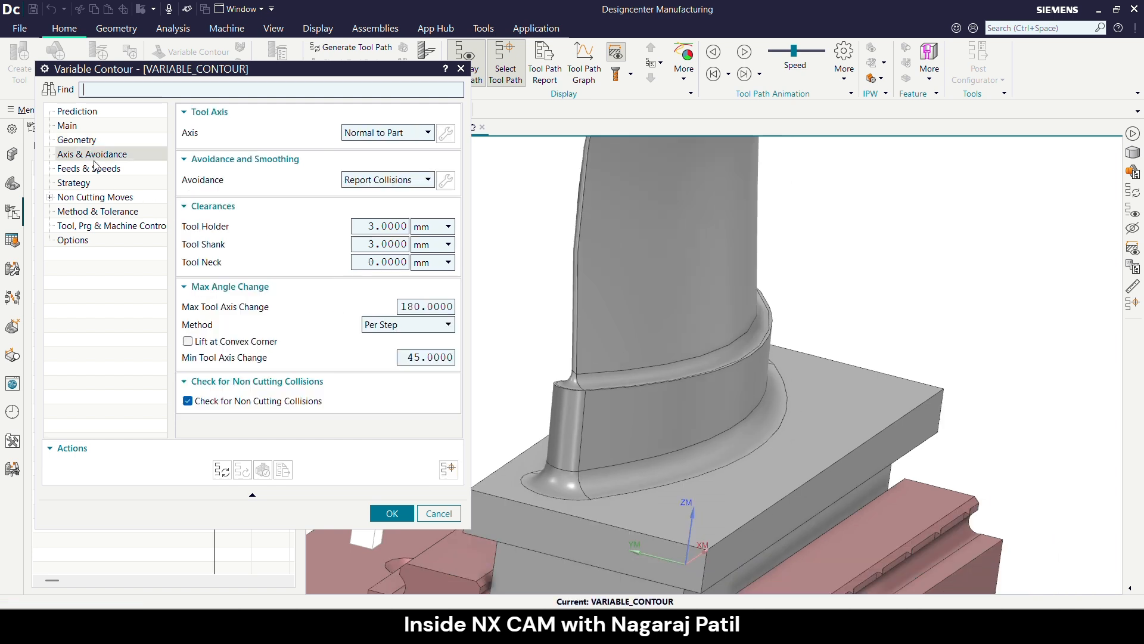
{"action": "left_click", "coordinate": [364, 135]}
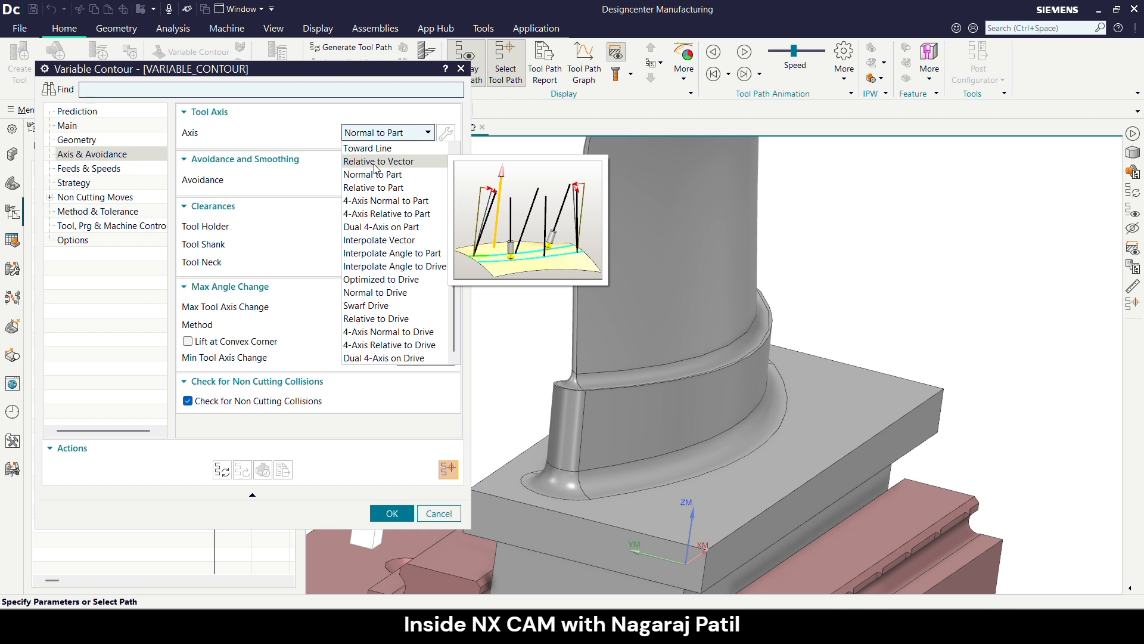
{"action": "left_click", "coordinate": [375, 163]}
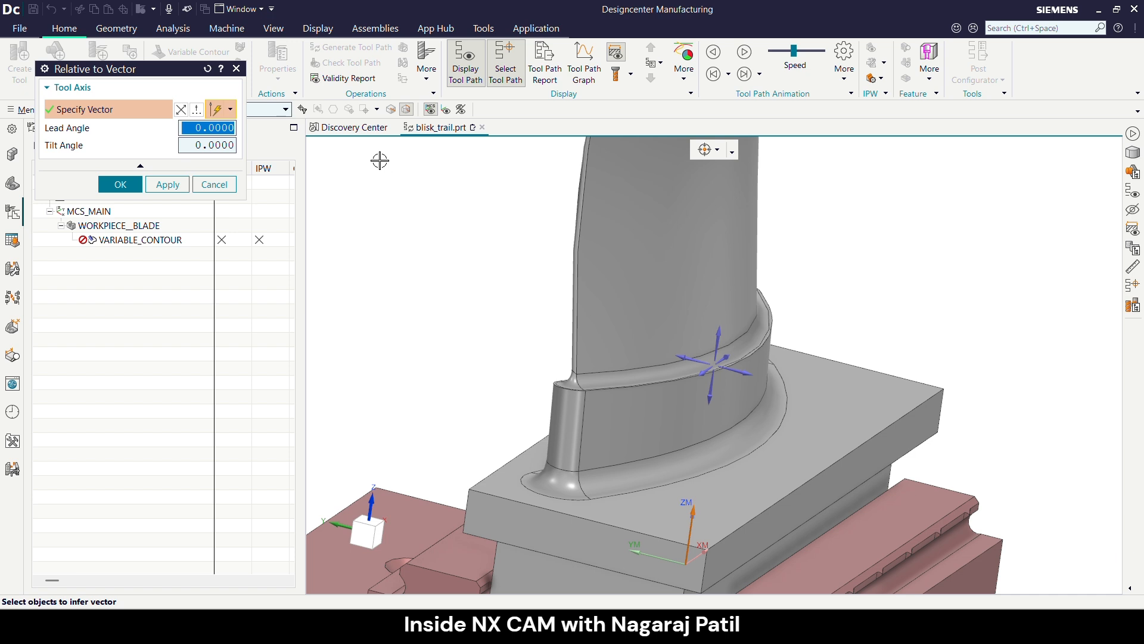
{"action": "scroll", "coordinate": [564, 263], "scroll_direction": "down", "scroll_amount": 3}
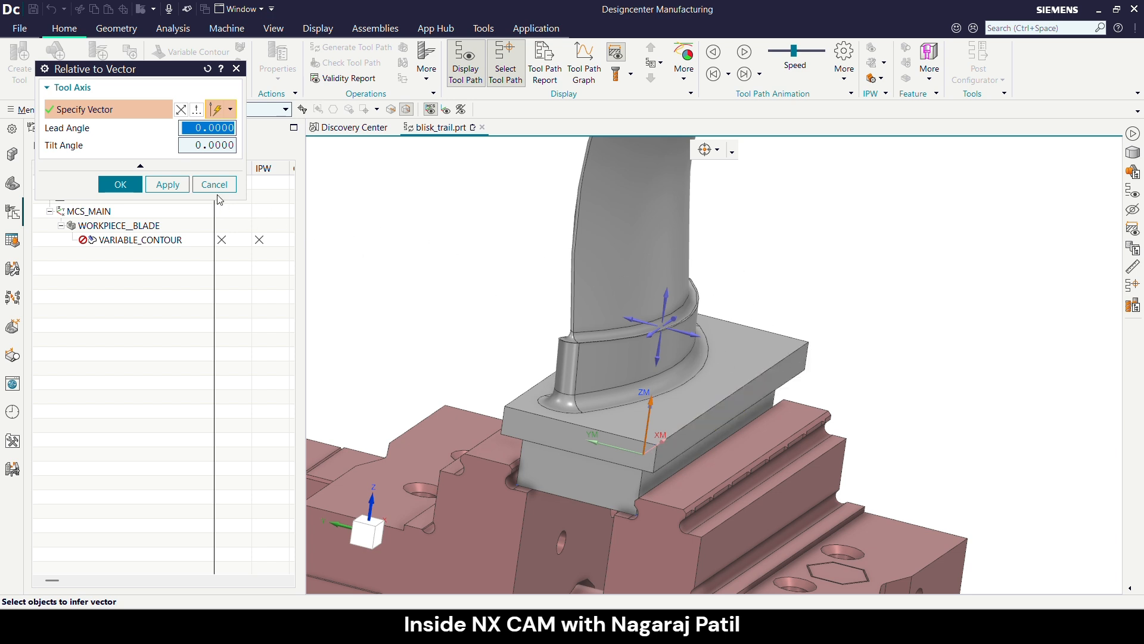
{"action": "left_click", "coordinate": [667, 299]}
{"action": "left_click", "coordinate": [667, 299]}
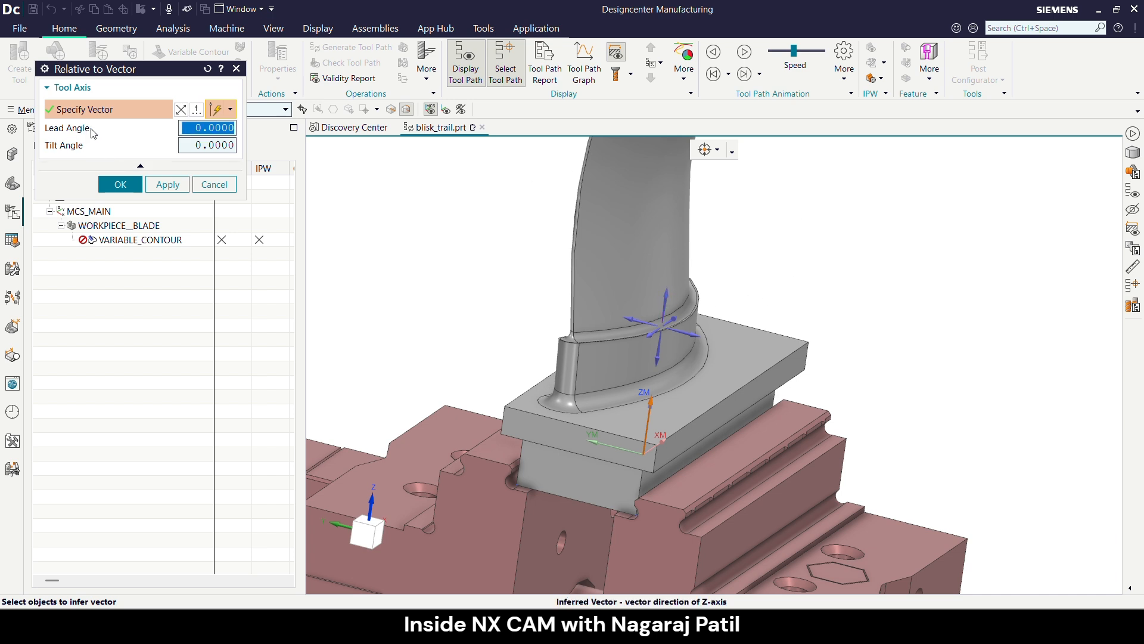
{"action": "left_click", "coordinate": [212, 148]}
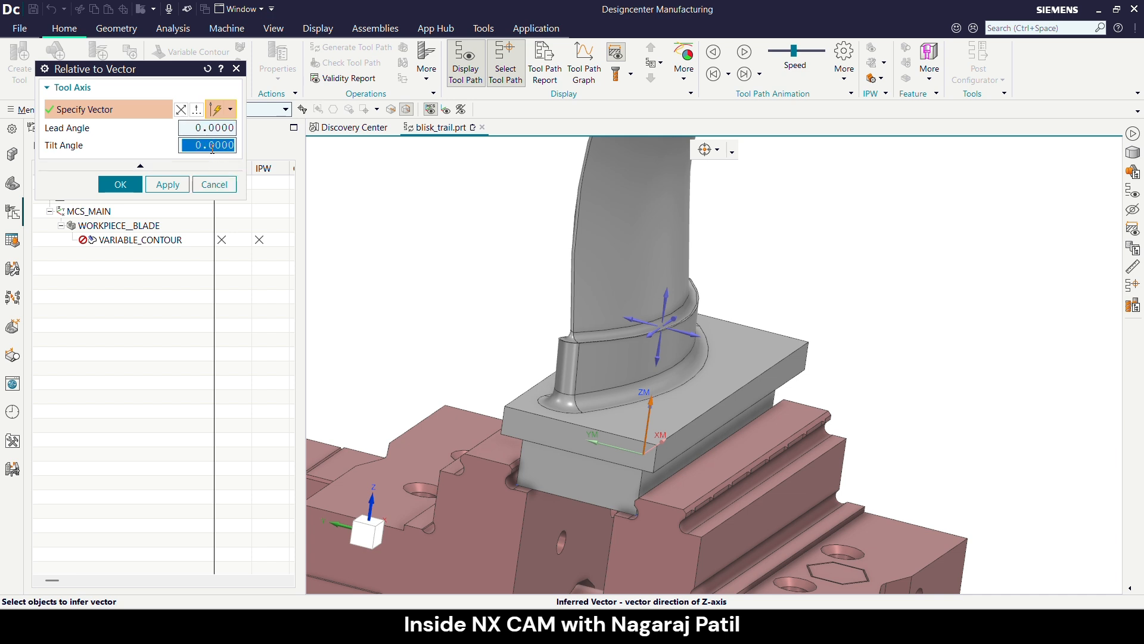
{"action": "type", "text": "-20"}
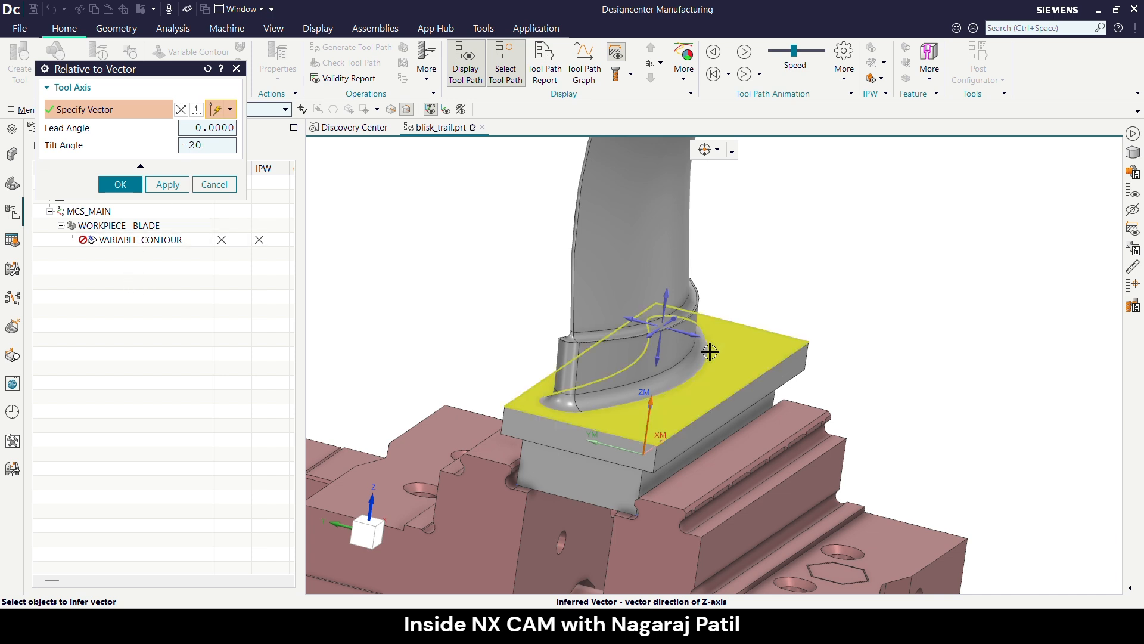
{"action": "scroll", "coordinate": [623, 416], "scroll_direction": "down", "scroll_amount": 3}
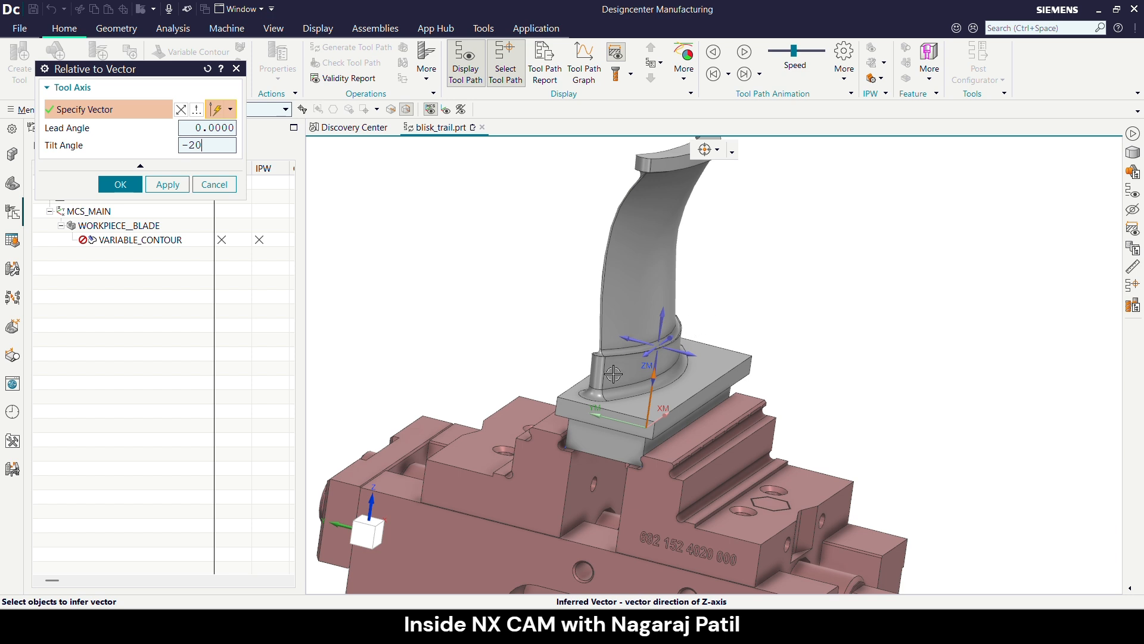
{"action": "left_click", "coordinate": [120, 184]}
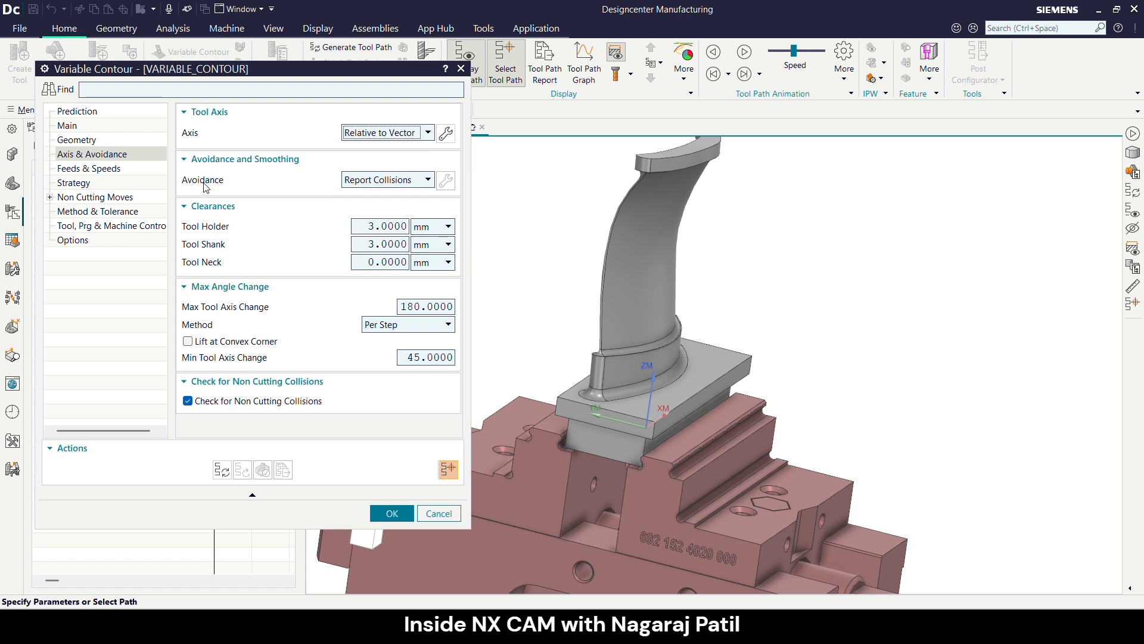
- Review the collision avoidance options, the tool clearances and the non-cutting collision check
{"action": "left_click", "coordinate": [350, 186]}
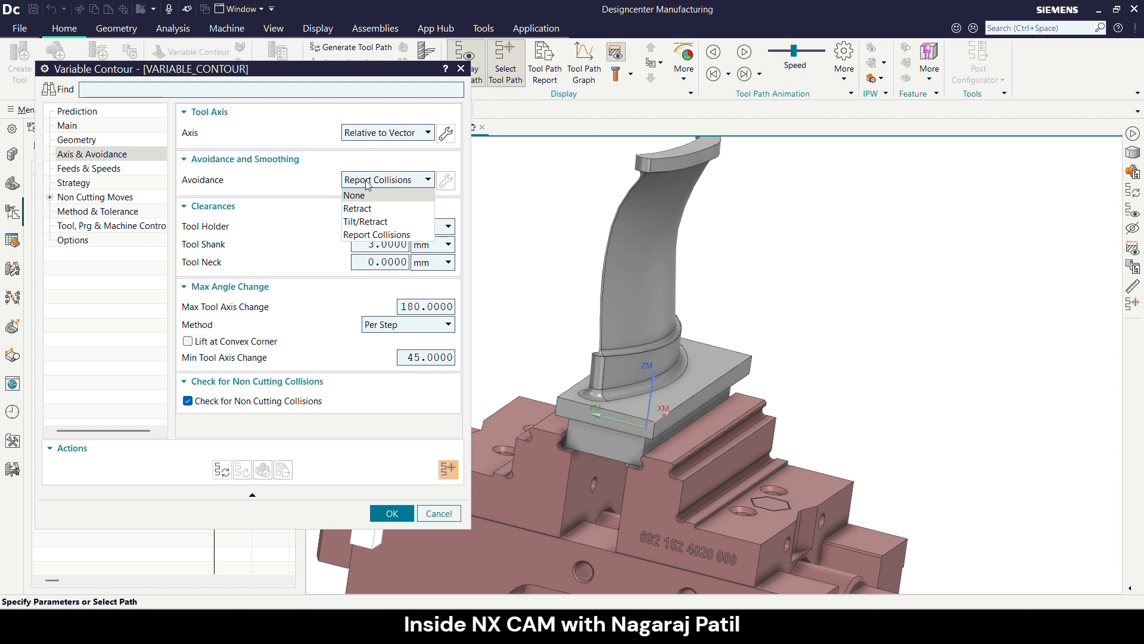
{"action": "left_click", "coordinate": [367, 183]}
{"action": "left_click", "coordinate": [366, 183]}
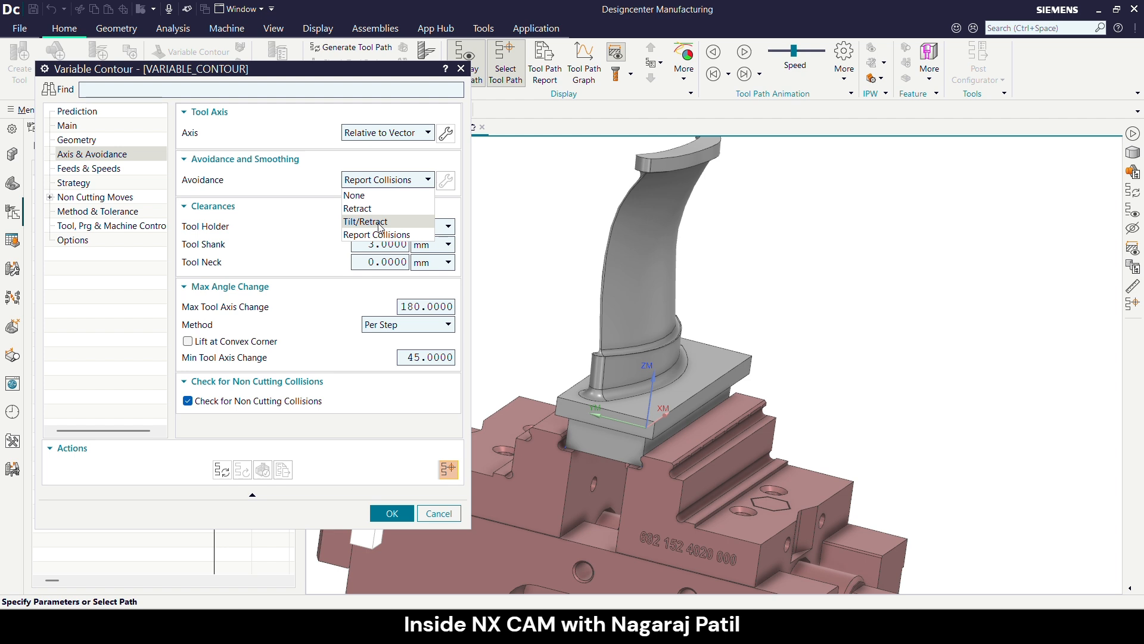
{"action": "left_click", "coordinate": [404, 184]}
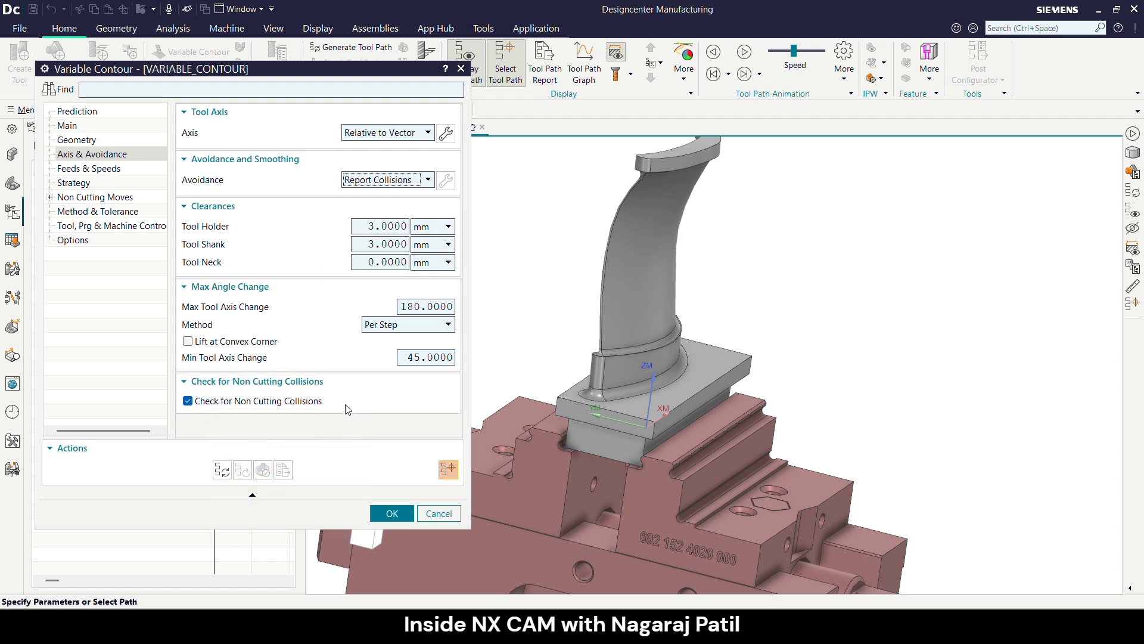
{"action": "mouse_move", "coordinate": [215, 405]}
{"action": "mouse_move", "coordinate": [278, 408]}
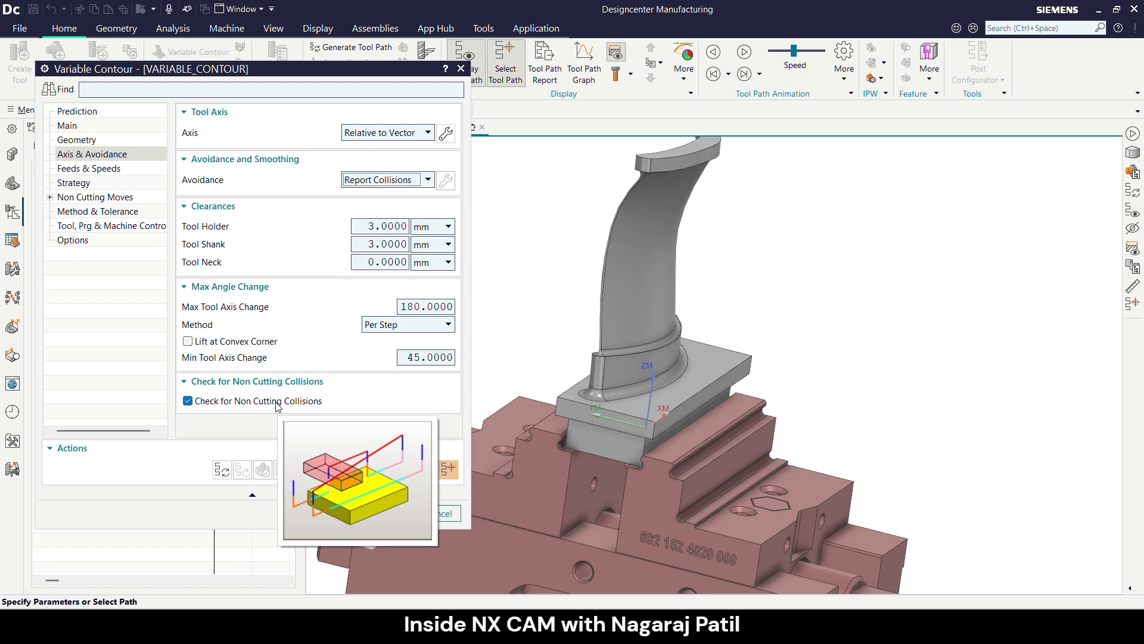
- Set the spindle speed to 5836 rpm and the cut feed rate to 1634 mmpm, and calculate the remaining cutting data
{"action": "left_click", "coordinate": [75, 168]}
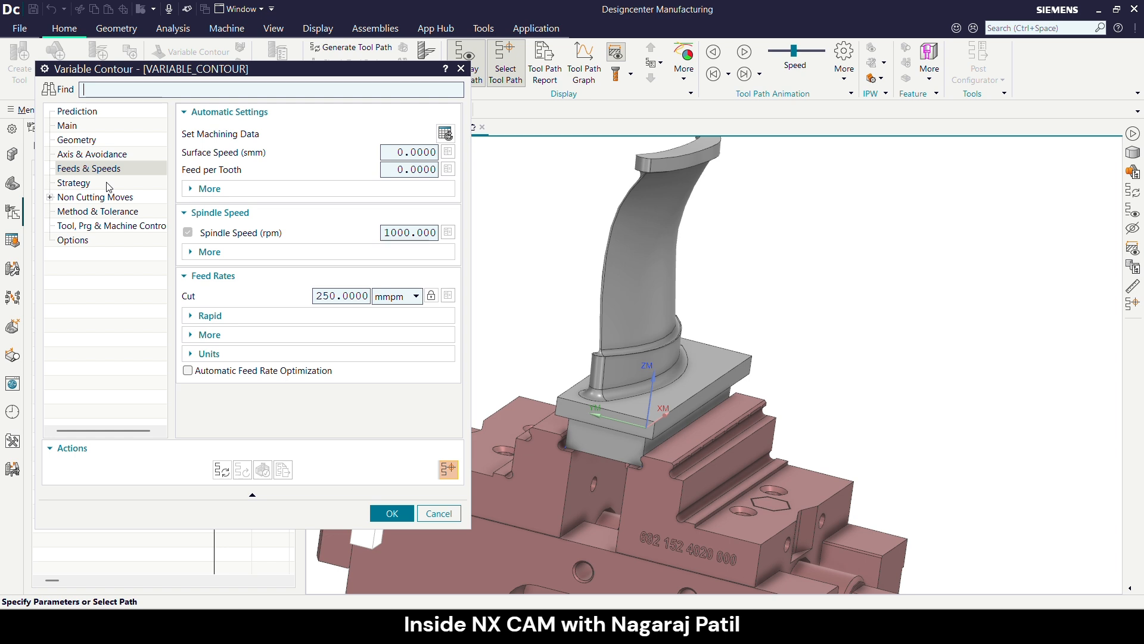
{"action": "double_click", "coordinate": [404, 232]}
{"action": "type", "text": "5836"}
{"action": "double_click", "coordinate": [338, 296]}
{"action": "type", "text": "1634"}
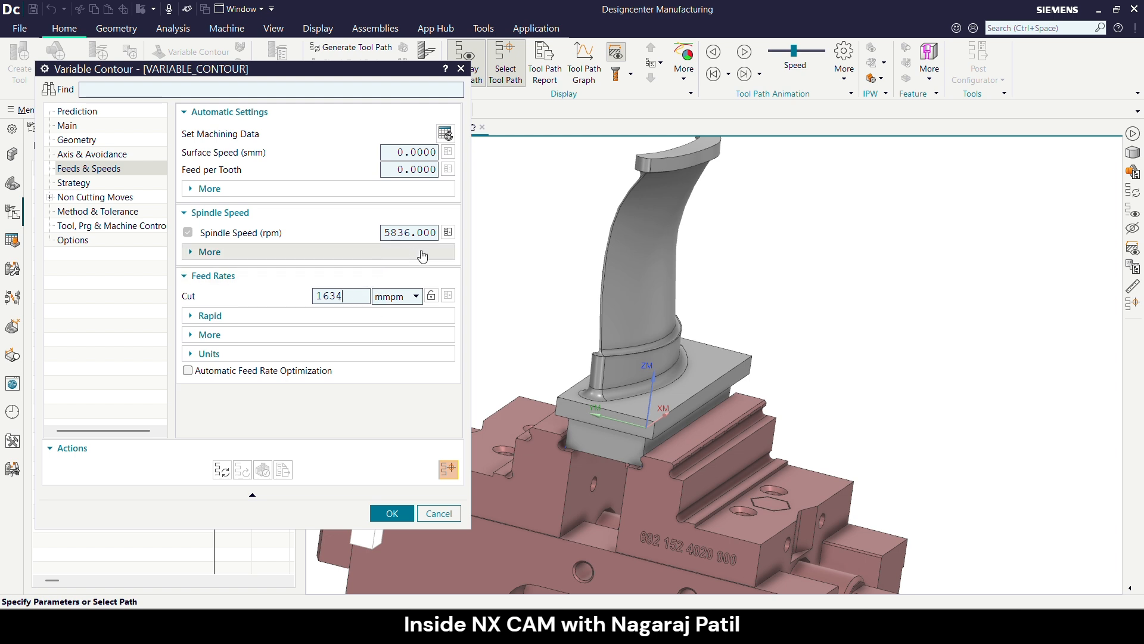
{"action": "left_click", "coordinate": [451, 233]}
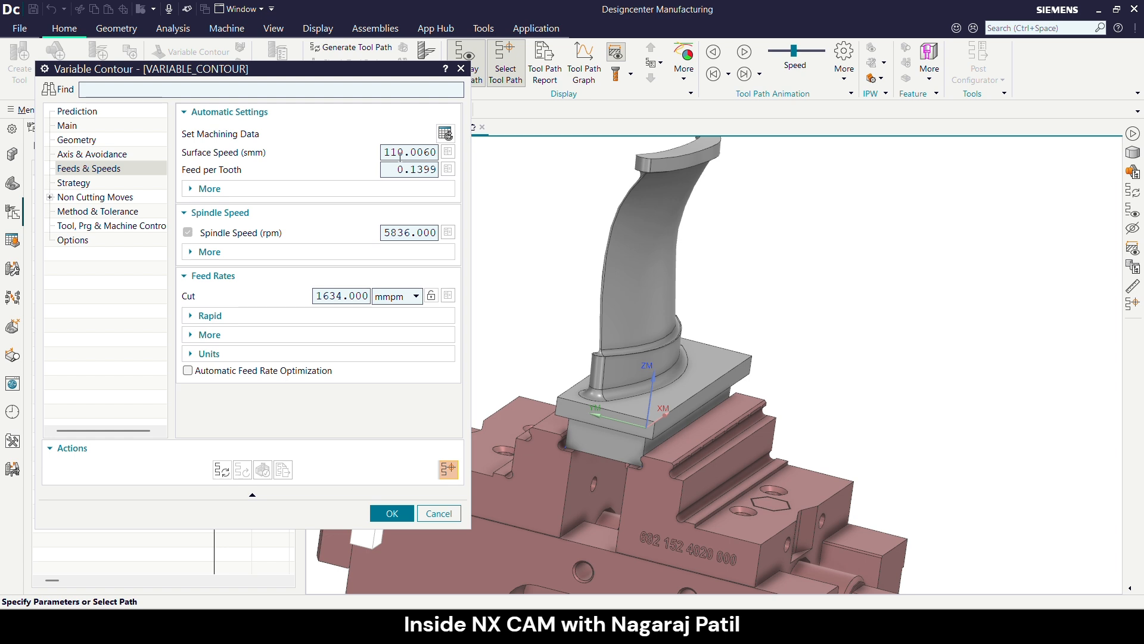
- Review the rapid output mode and the approach, engage, stepover and retract feed rates
{"action": "left_click", "coordinate": [223, 318]}
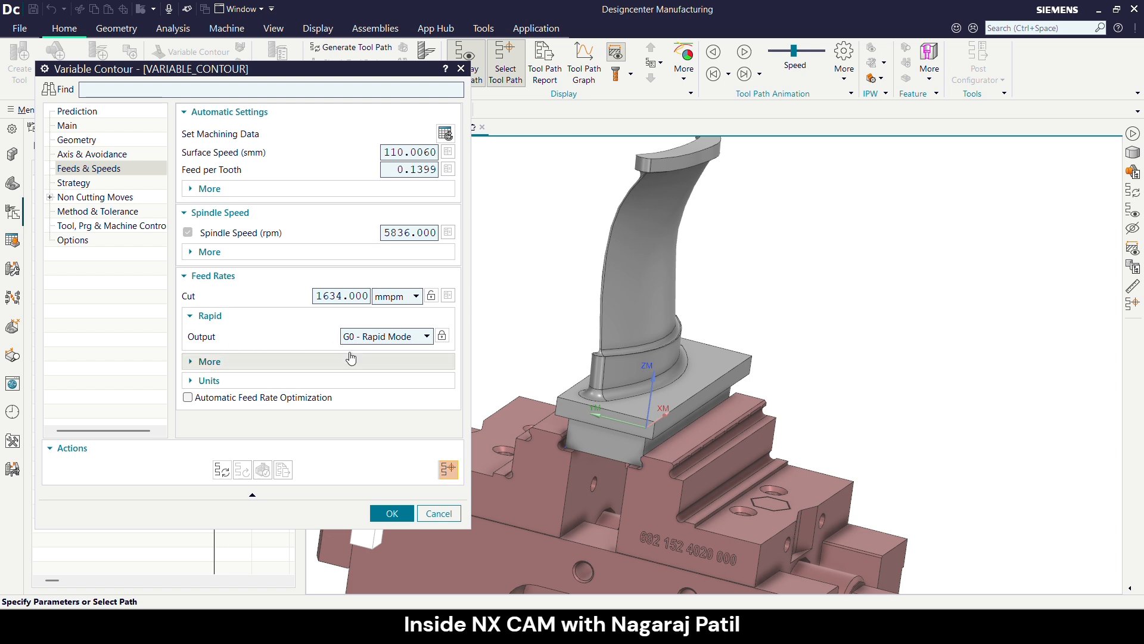
{"action": "left_click", "coordinate": [328, 362]}
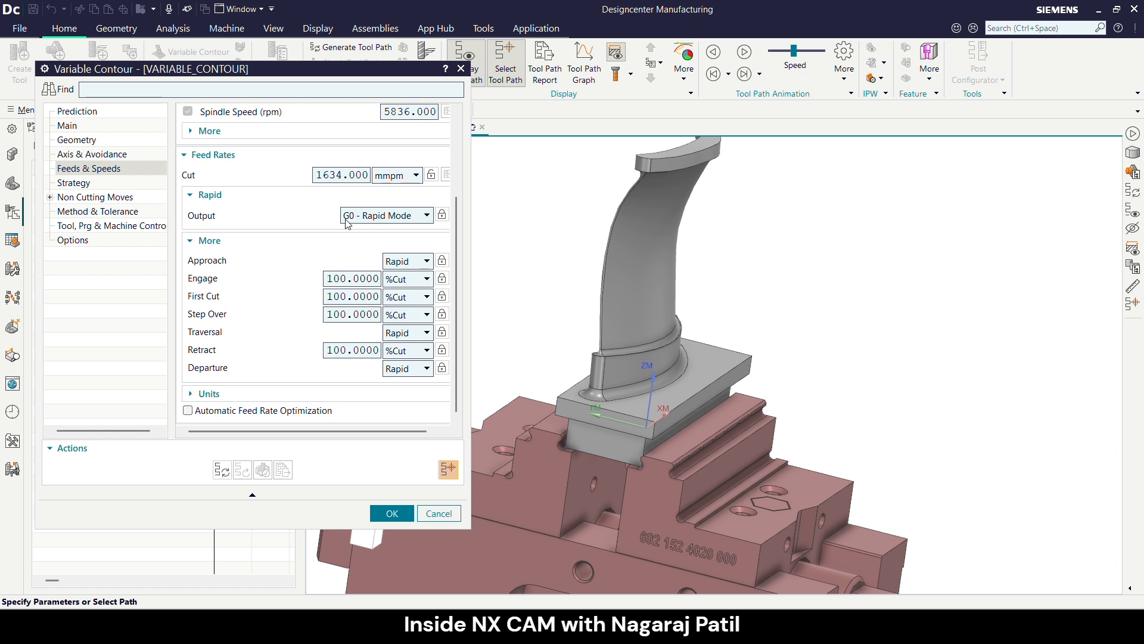
- Set the rapid output to G1 - Feed Mode with a rapid feed of 5000 mmpm
{"action": "left_click", "coordinate": [366, 216]}
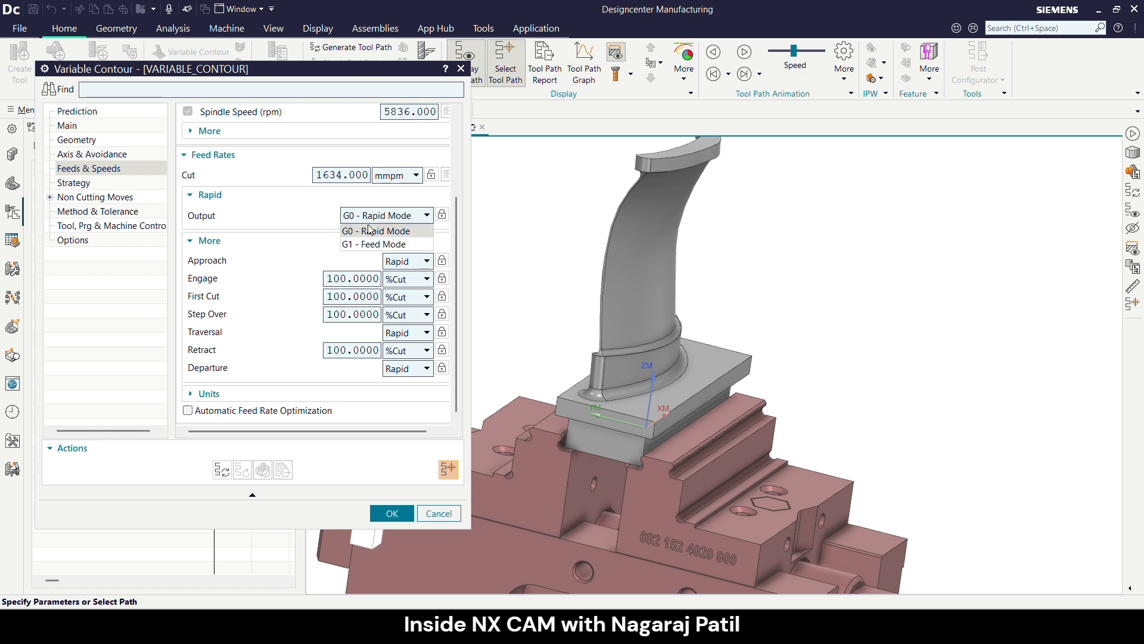
{"action": "left_click", "coordinate": [369, 240]}
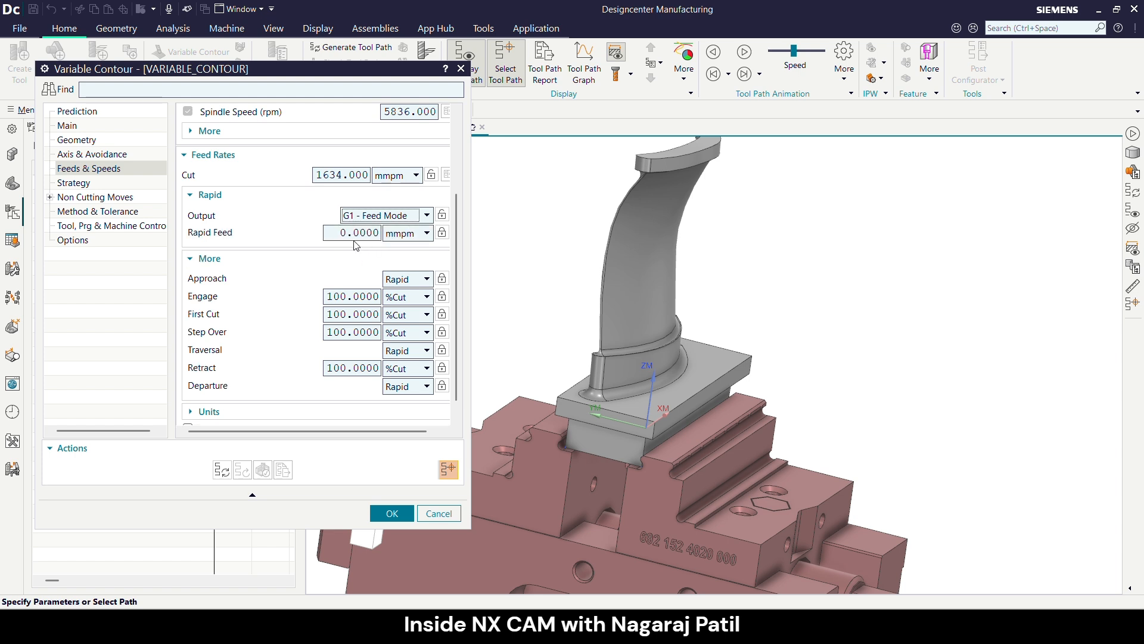
{"action": "left_click", "coordinate": [355, 233]}
{"action": "double_click", "coordinate": [355, 233]}
{"action": "type", "text": "5"}
- Change the engage feed rate's unit to mmpm
{"action": "left_click", "coordinate": [343, 298]}
{"action": "left_click", "coordinate": [425, 296]}
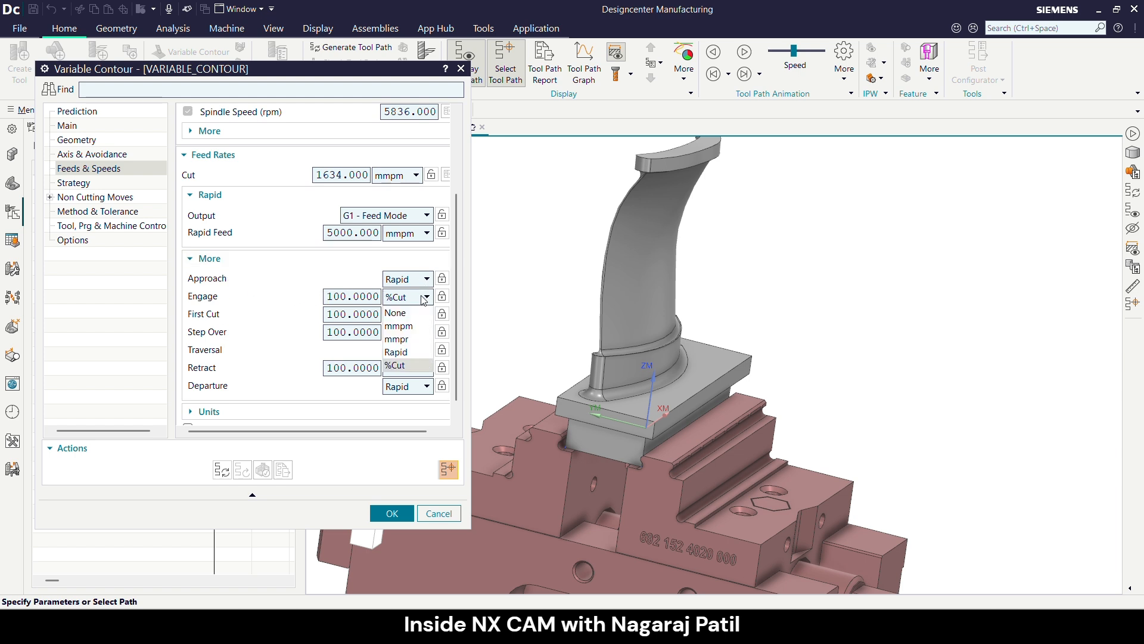
{"action": "left_click", "coordinate": [421, 327]}
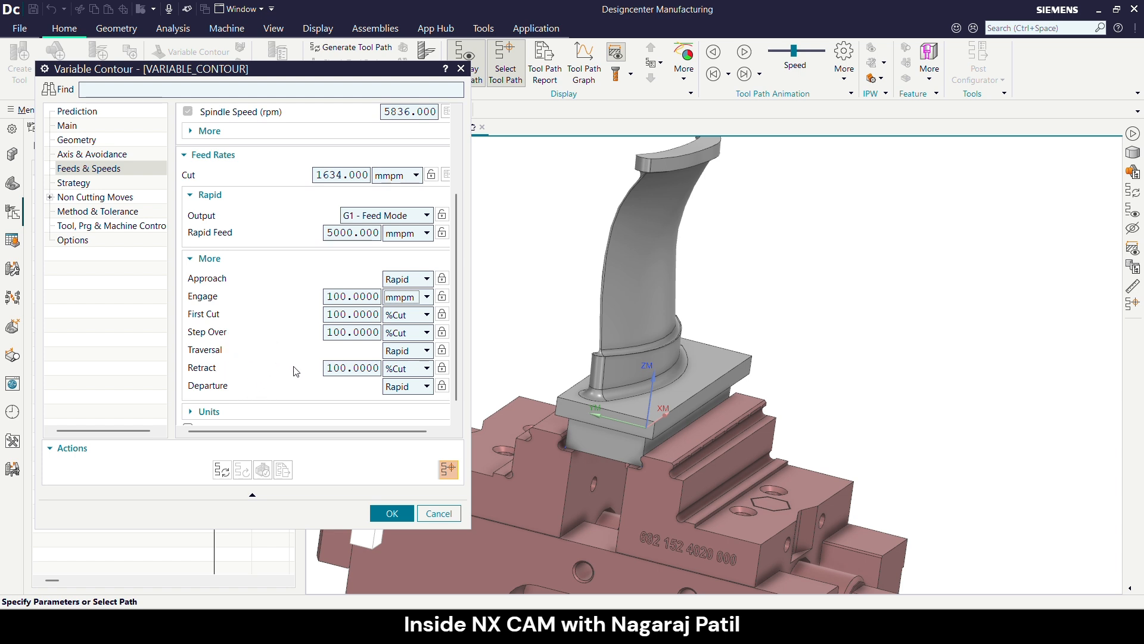
{"action": "scroll", "coordinate": [330, 369], "scroll_direction": "down", "scroll_amount": 1}
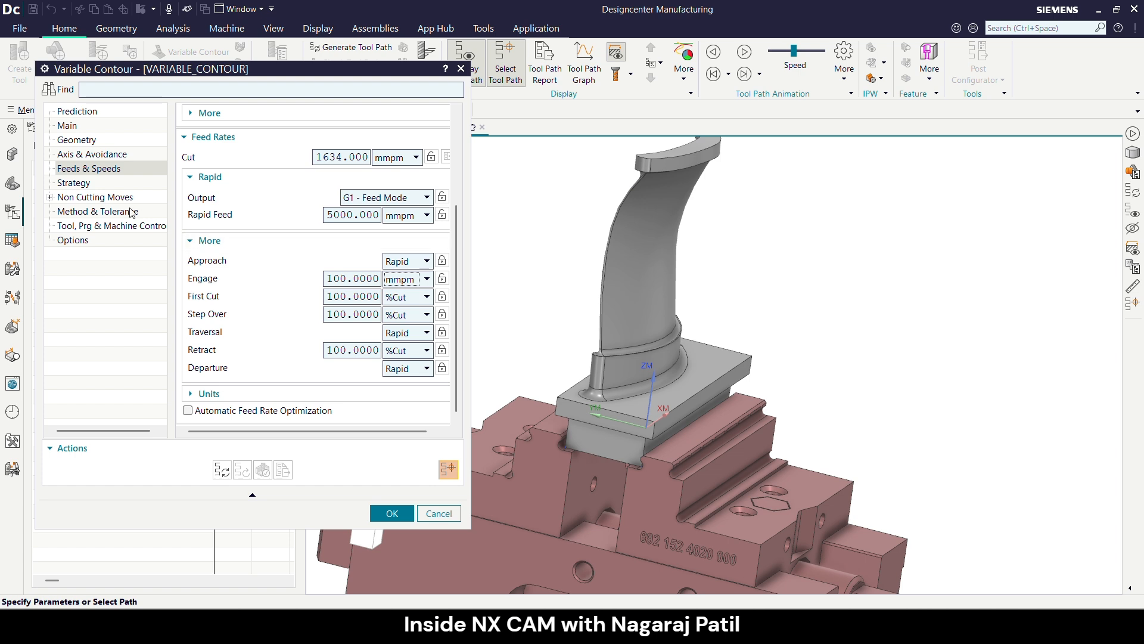
- Disable Multi-Depth Cut in the operation's cutting strategy
{"action": "left_click", "coordinate": [74, 184]}
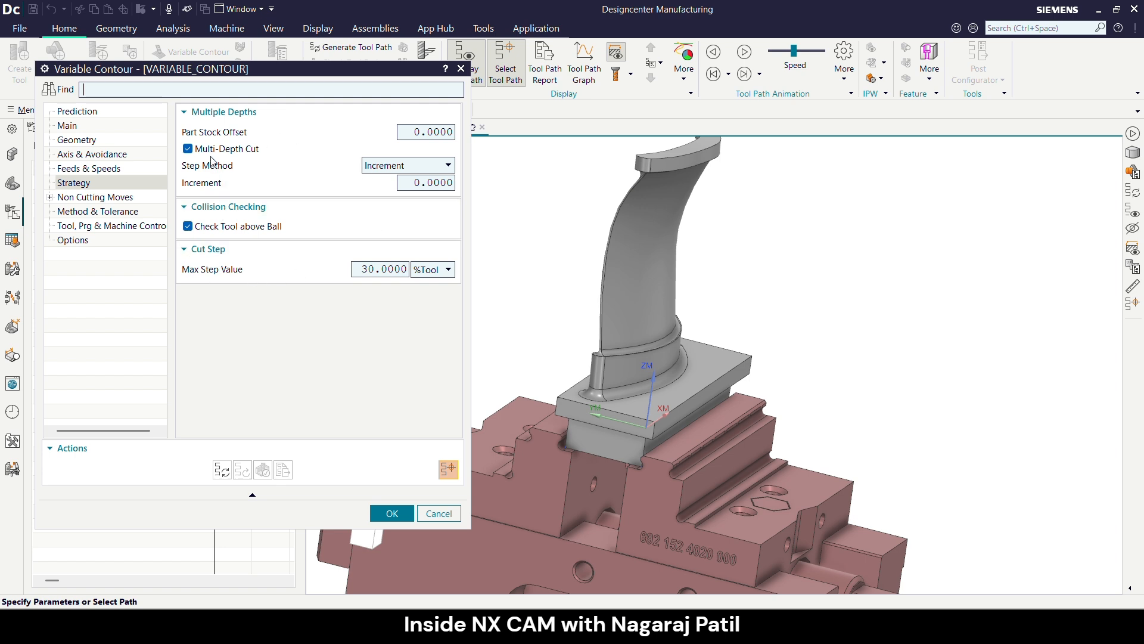
{"action": "mouse_move", "coordinate": [236, 137]}
{"action": "left_click", "coordinate": [209, 156]}
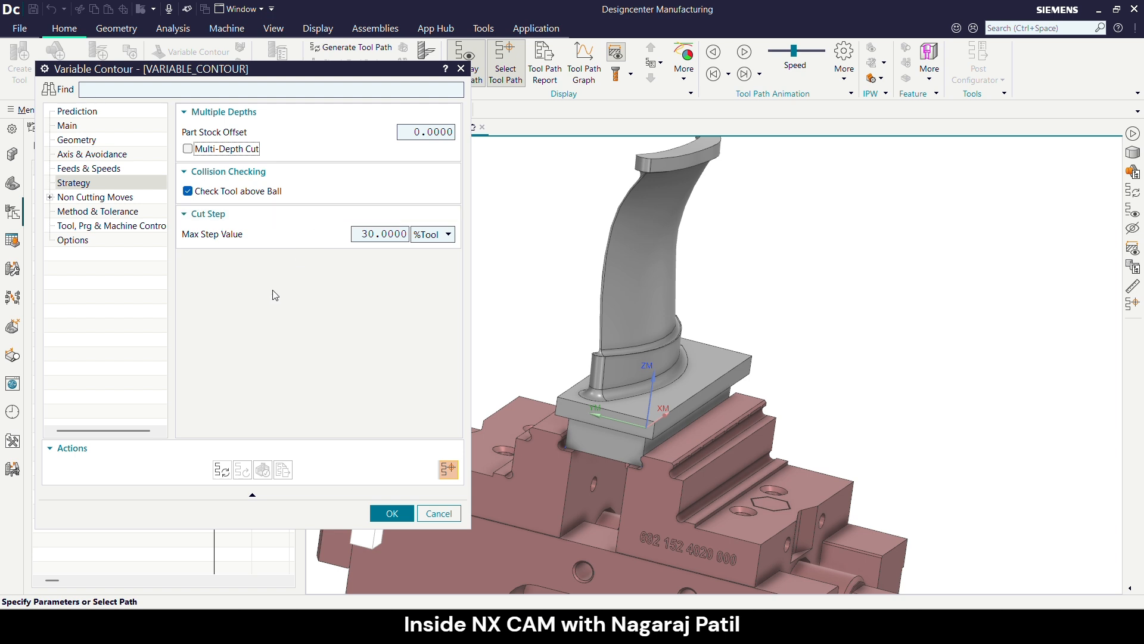
- Review the approach, departure and traverse settings between regions, the available clearance options, and the method and tolerance settings
{"action": "left_click", "coordinate": [51, 197]}
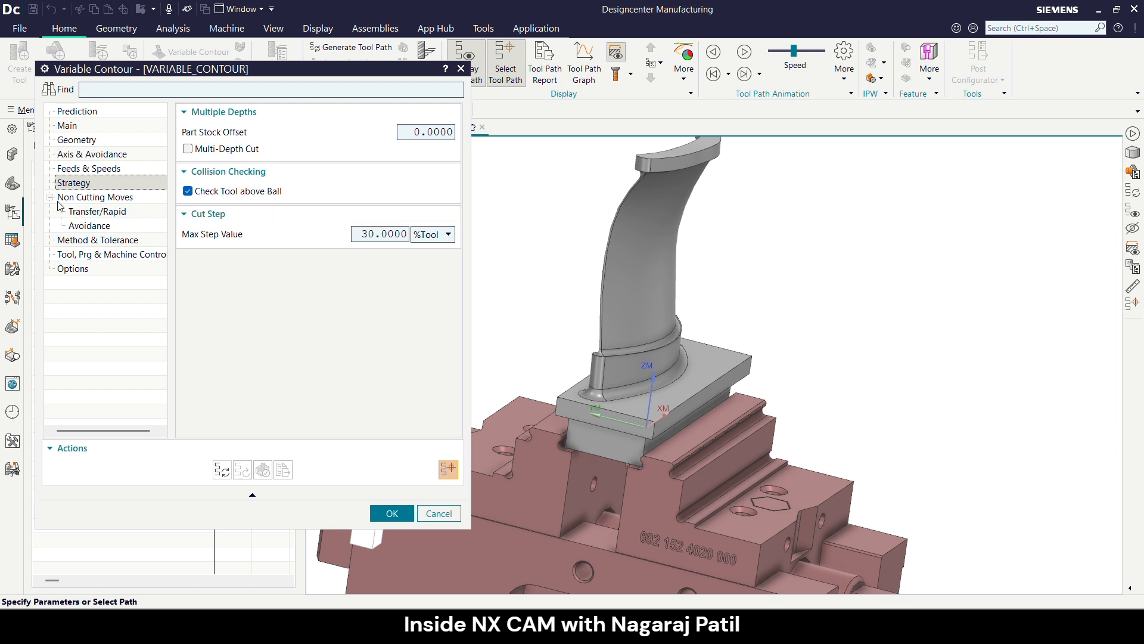
{"action": "left_click", "coordinate": [86, 213]}
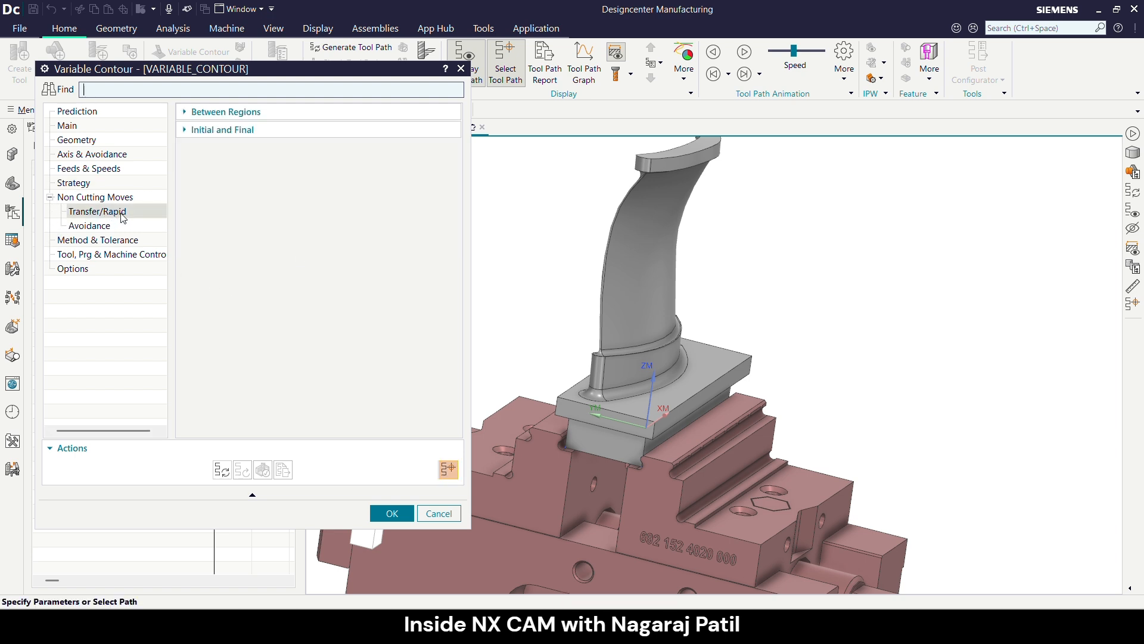
{"action": "left_click", "coordinate": [198, 113]}
{"action": "left_click", "coordinate": [216, 134]}
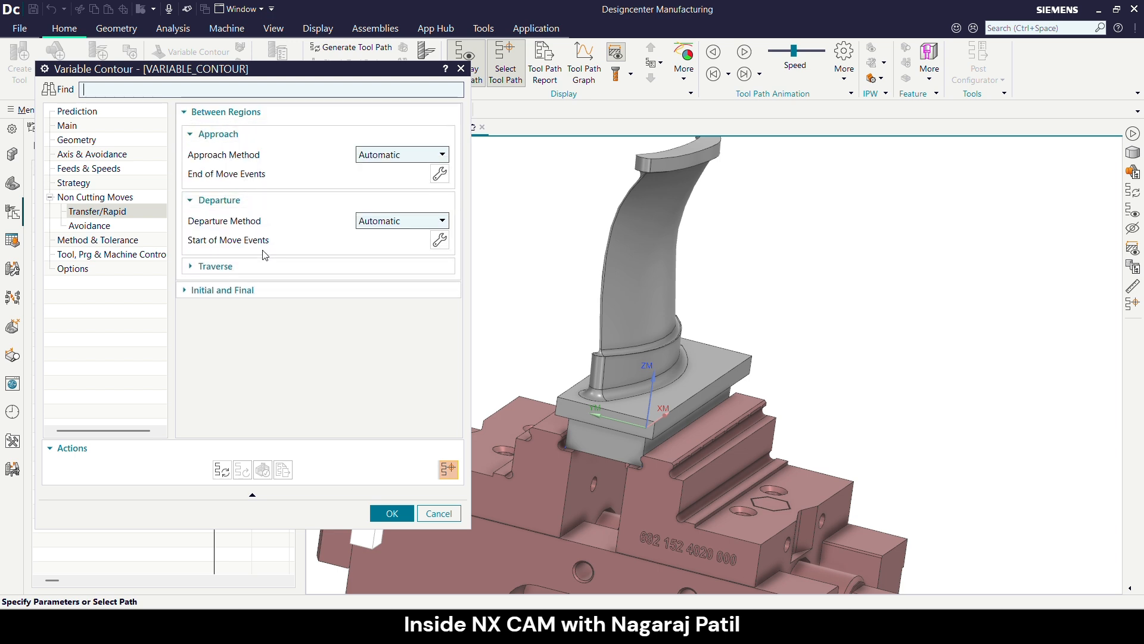
{"action": "left_click", "coordinate": [263, 276]}
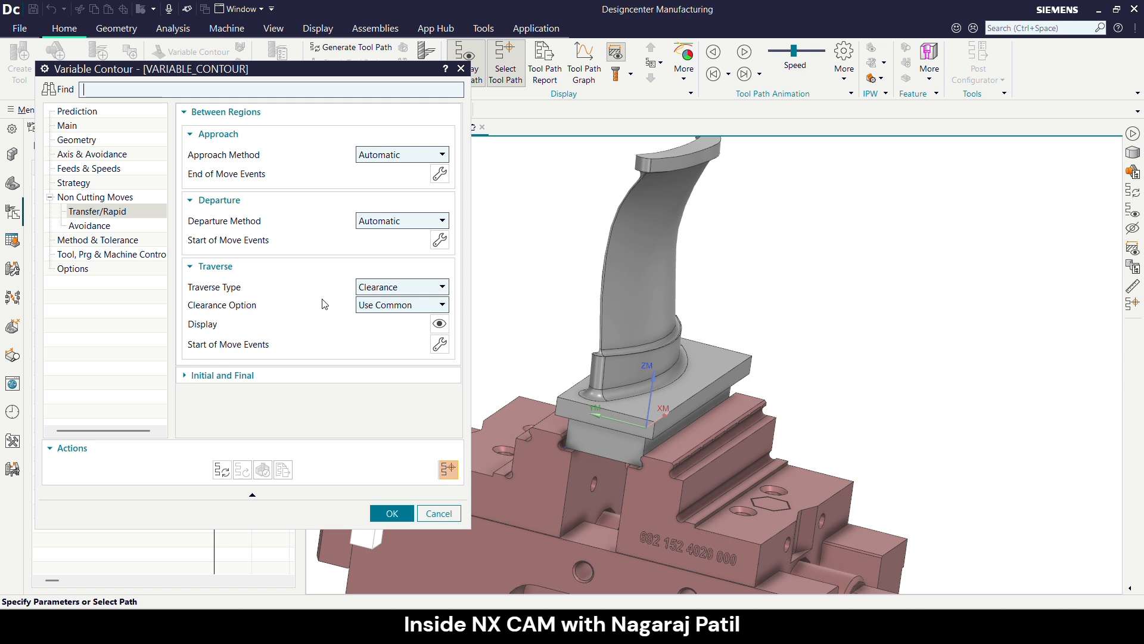
{"action": "scroll", "coordinate": [704, 298], "scroll_direction": "down", "scroll_amount": 2}
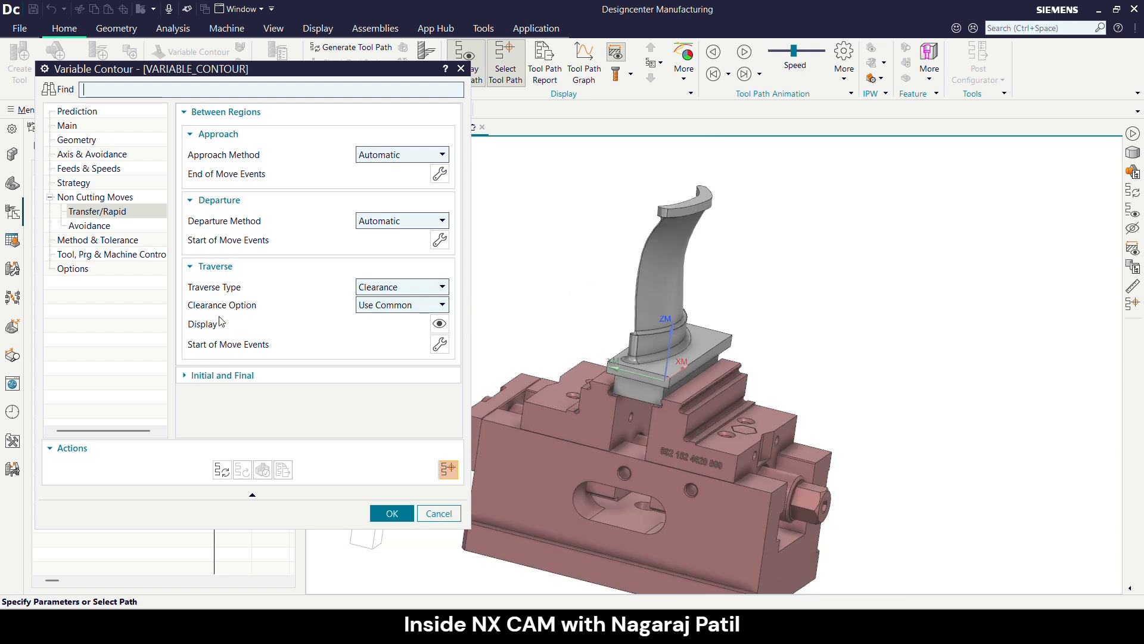
{"action": "left_click", "coordinate": [368, 307]}
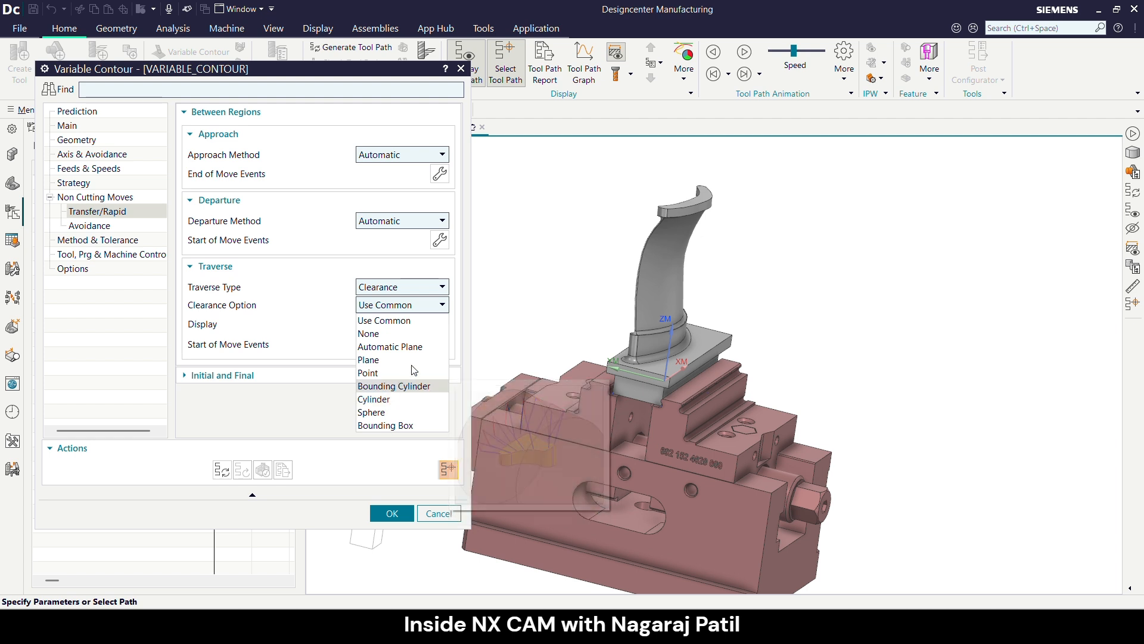
{"action": "left_click", "coordinate": [325, 307]}
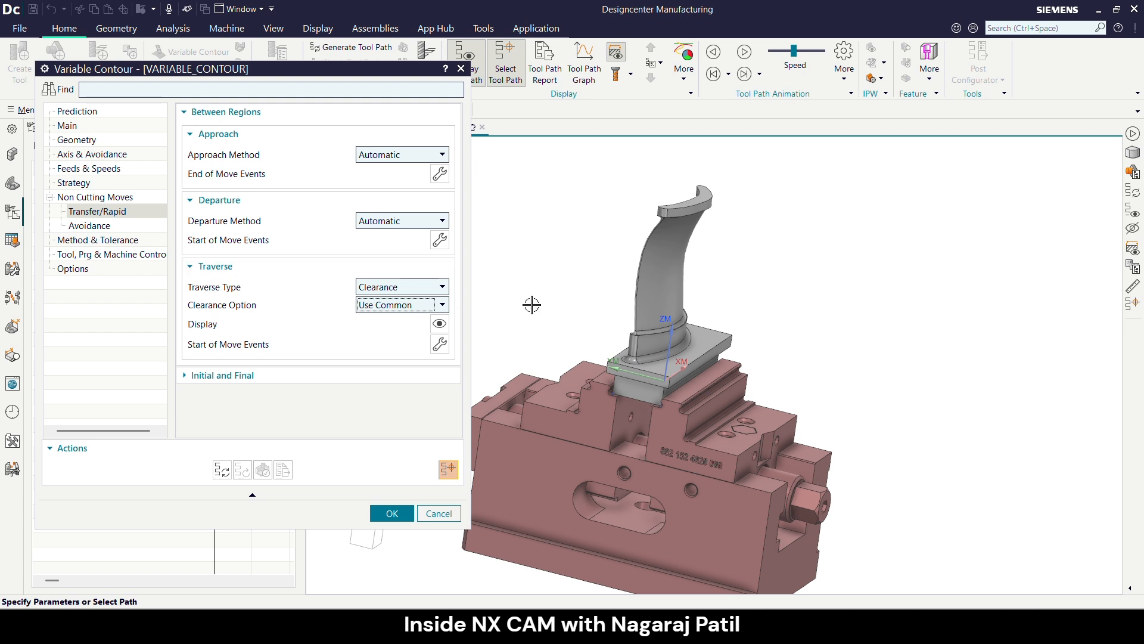
{"action": "left_click", "coordinate": [108, 240]}
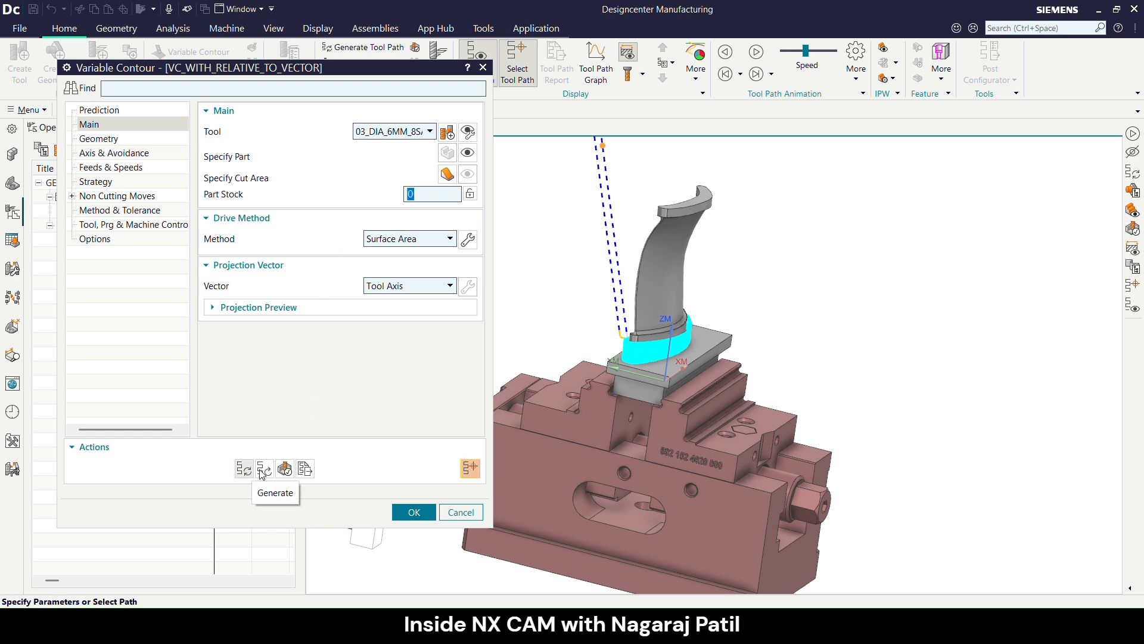
- Verify the tool path of VC_WITH_RELATIVE_TO_VECTOR by starting a replay simulation and interrupting it
{"action": "scroll", "coordinate": [610, 401], "scroll_direction": "down", "scroll_amount": 5}
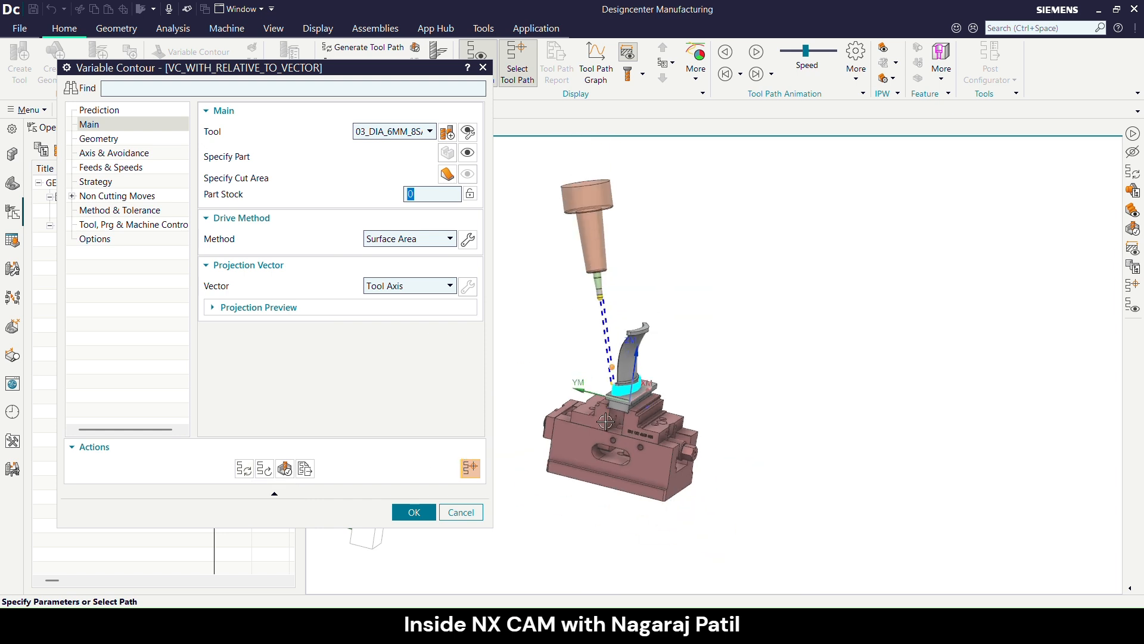
{"action": "middle_click_drag", "start_coordinate": [606, 420], "coordinate": [624, 400]}
{"action": "scroll", "coordinate": [624, 400], "scroll_direction": "up", "scroll_amount": 1}
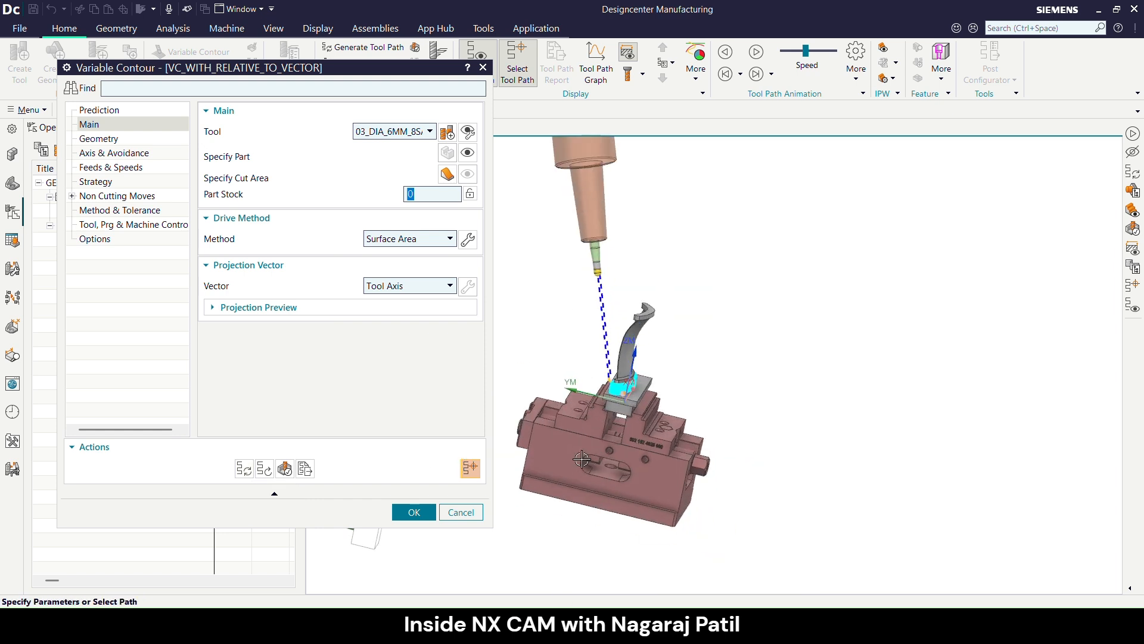
{"action": "left_click", "coordinate": [285, 469]}
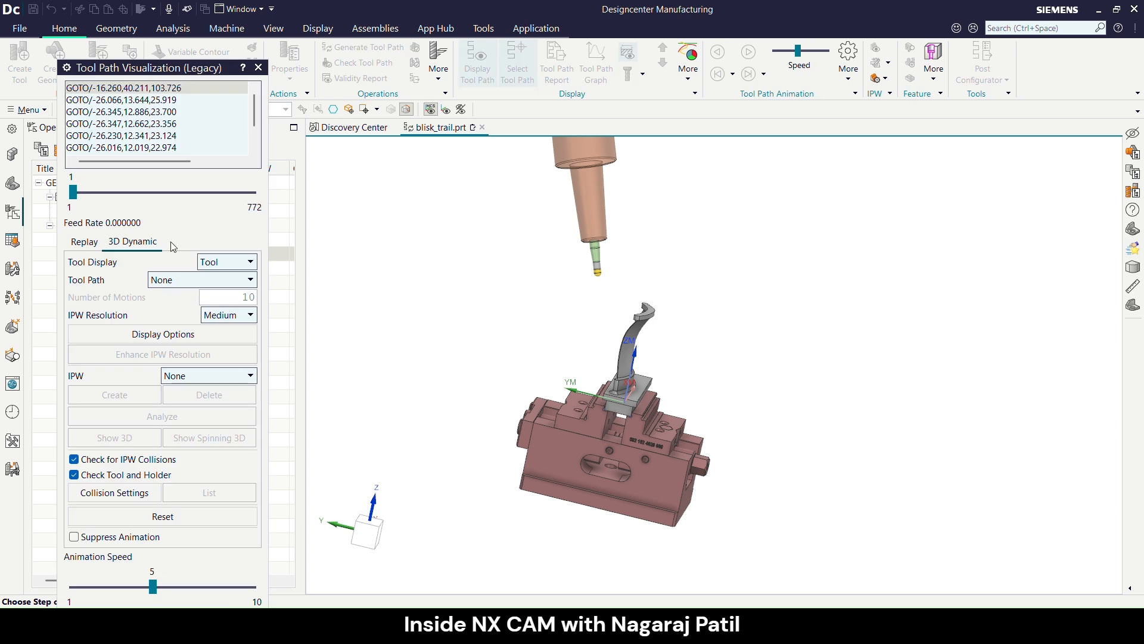
{"action": "left_click_drag", "start_coordinate": [177, 71], "coordinate": [272, 30]}
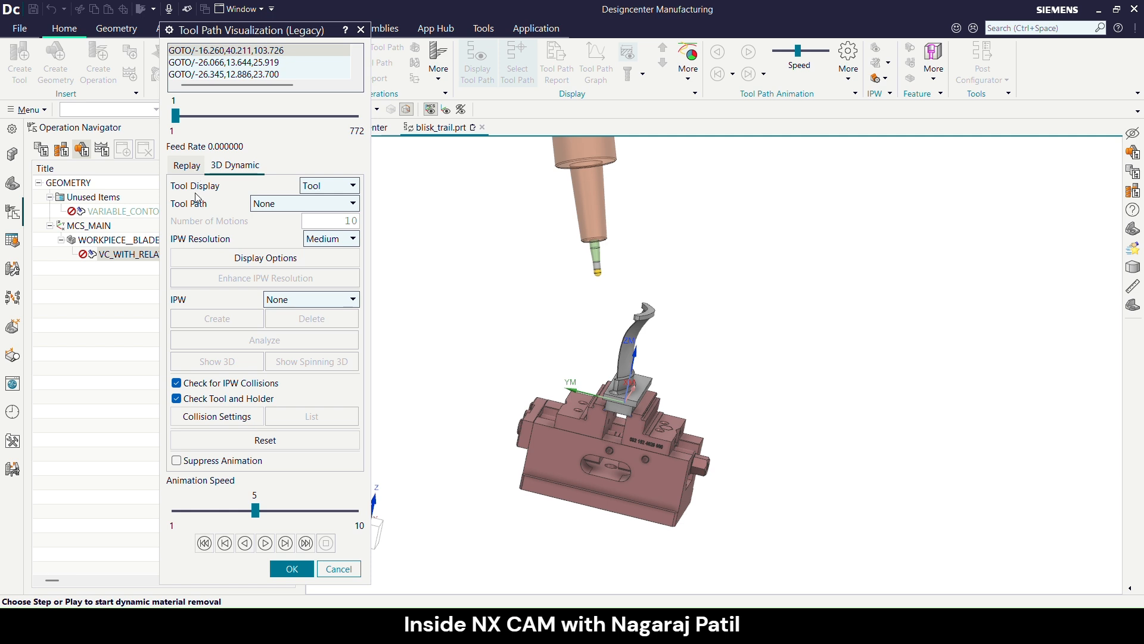
{"action": "left_click", "coordinate": [188, 167]}
{"action": "left_click", "coordinate": [265, 542]}
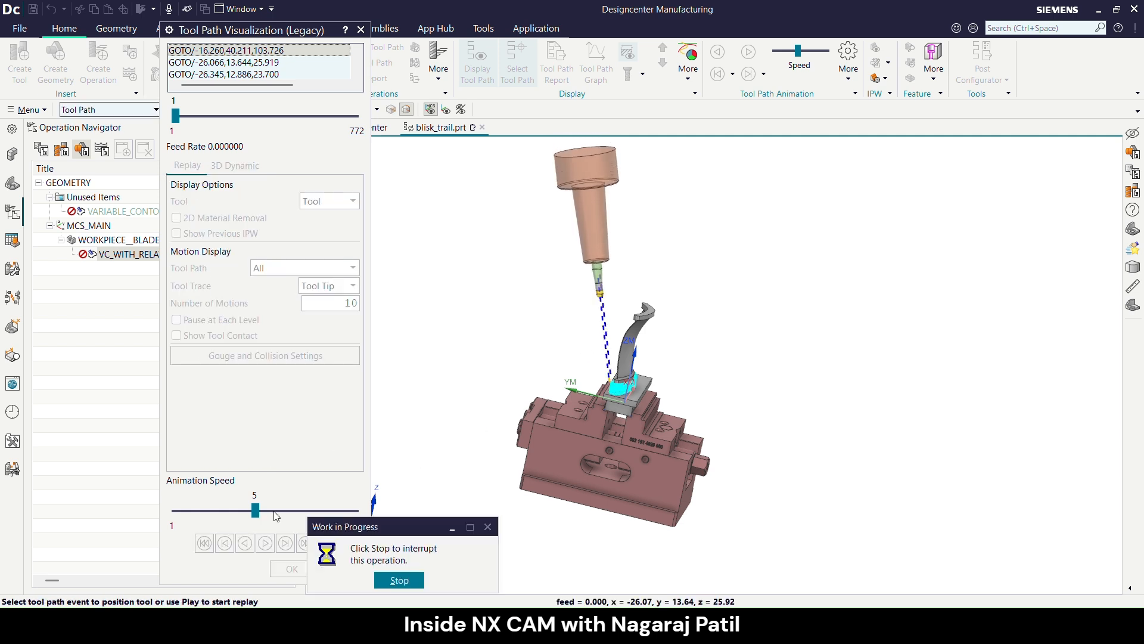
{"action": "left_click", "coordinate": [391, 579]}
- Raise the animation speed to 8 and resume the tool path replay
{"action": "left_click", "coordinate": [314, 514]}
{"action": "left_click", "coordinate": [304, 511]}
{"action": "left_click", "coordinate": [308, 513]}
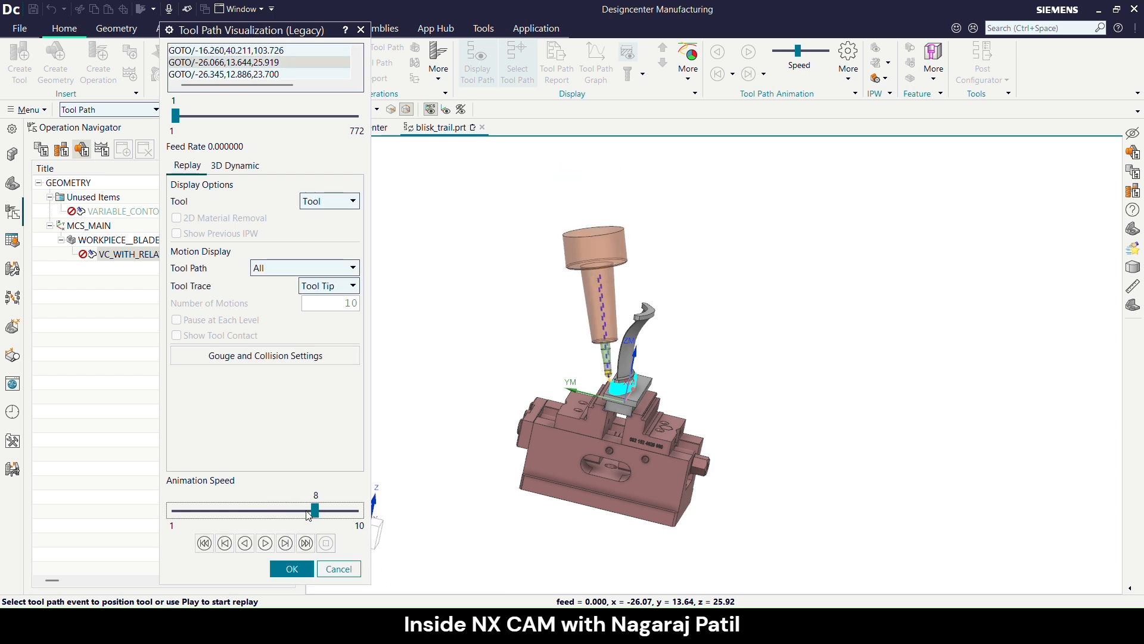
{"action": "left_click", "coordinate": [264, 543]}
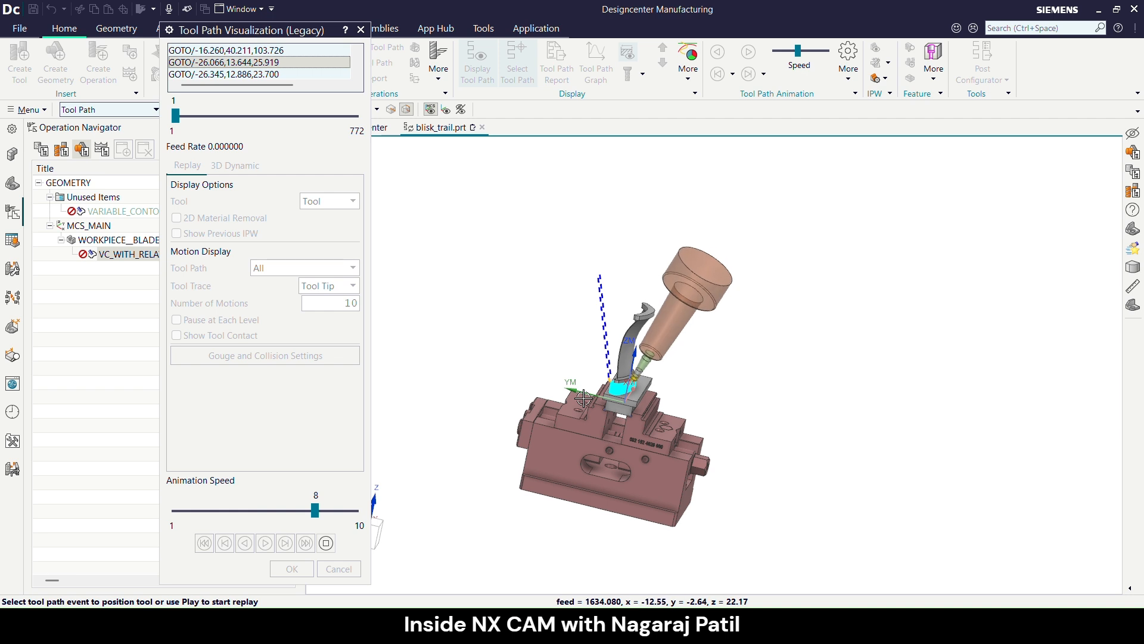
- Examine the tilted tool's motion around the blade root at animation speed 7, and end the tool path verification
{"action": "left_click", "coordinate": [304, 511]}
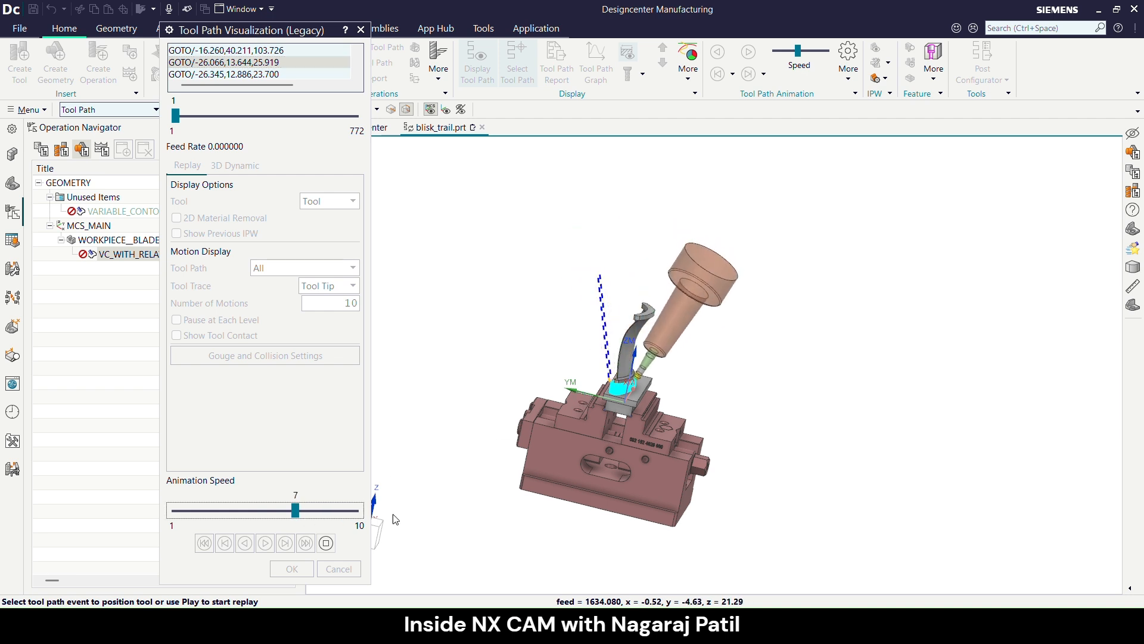
{"action": "middle_click_drag", "start_coordinate": [393, 519], "coordinate": [582, 383]}
{"action": "scroll", "coordinate": [604, 371], "scroll_direction": "up", "scroll_amount": 3}
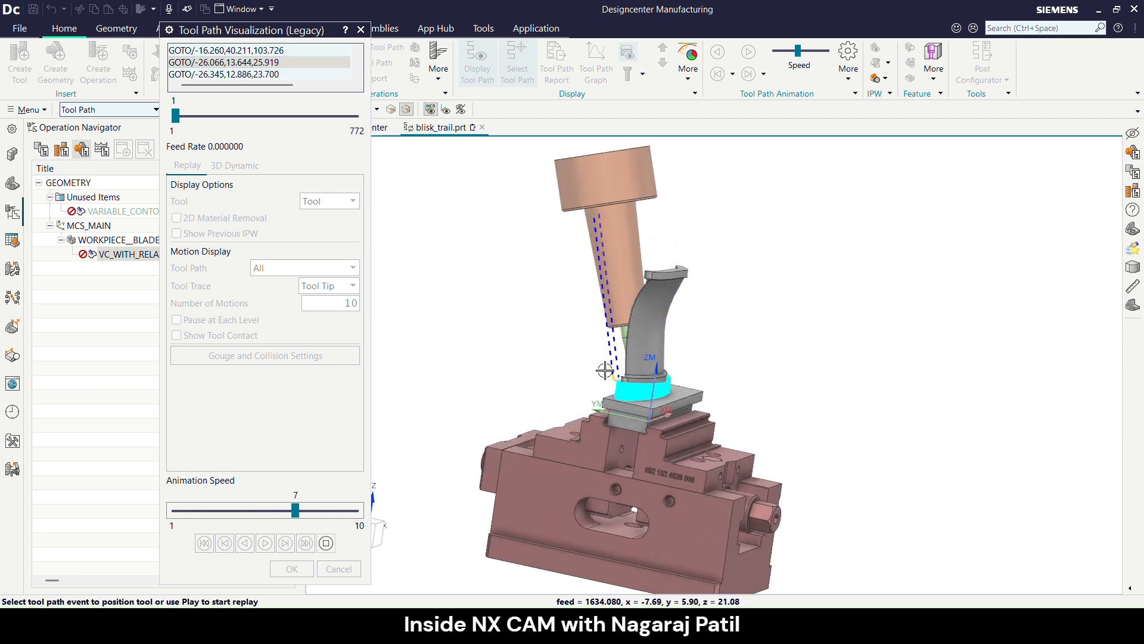
{"action": "scroll", "coordinate": [462, 424], "scroll_direction": "down", "scroll_amount": 3}
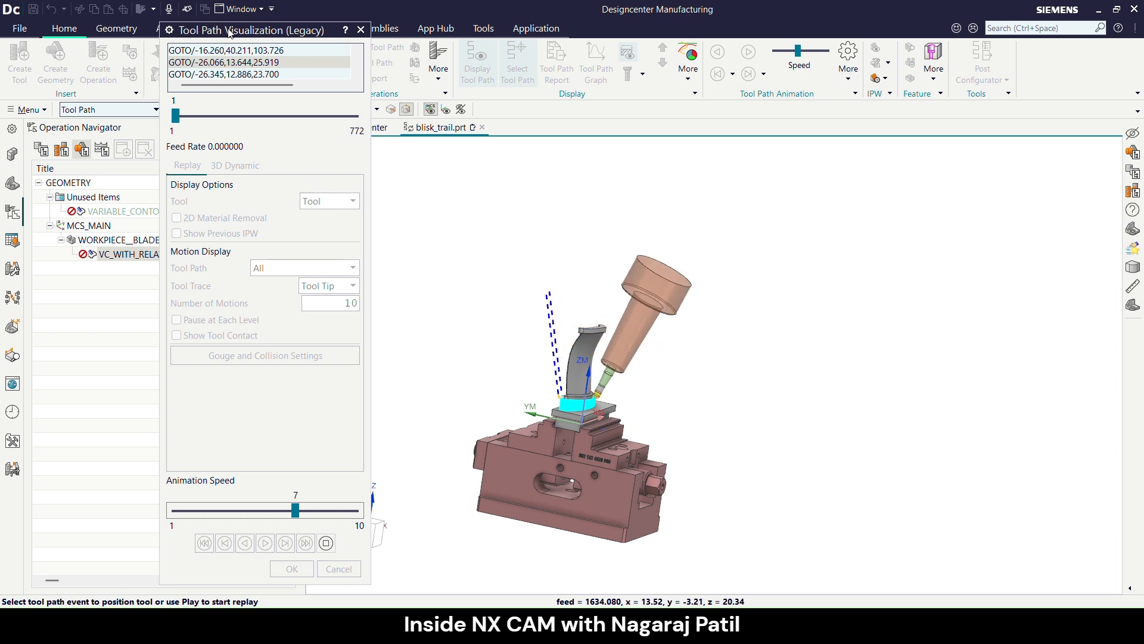
{"action": "scroll", "coordinate": [602, 258], "scroll_direction": "up", "scroll_amount": 4}
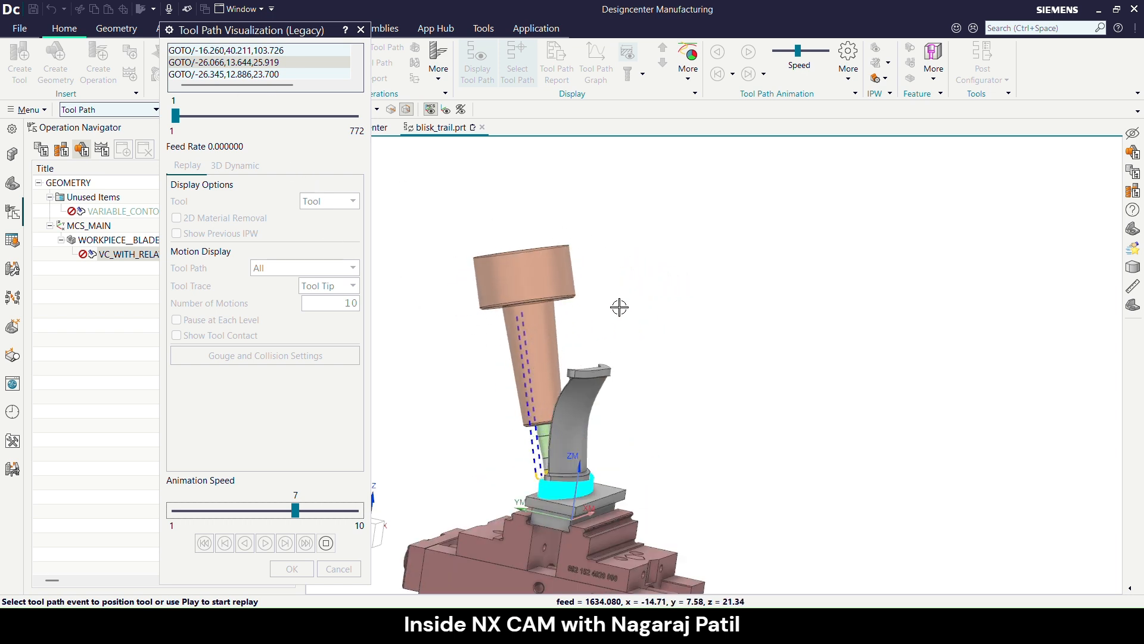
{"action": "scroll", "coordinate": [457, 282], "scroll_direction": "down", "scroll_amount": 2}
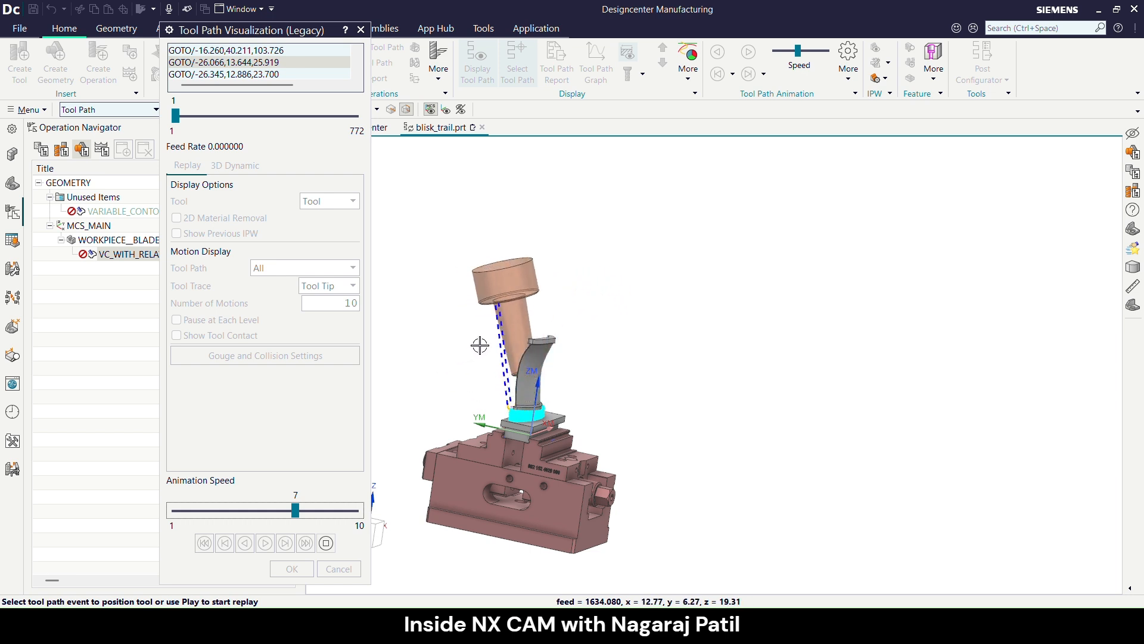
{"action": "scroll", "coordinate": [500, 352], "scroll_direction": "up", "scroll_amount": 3}
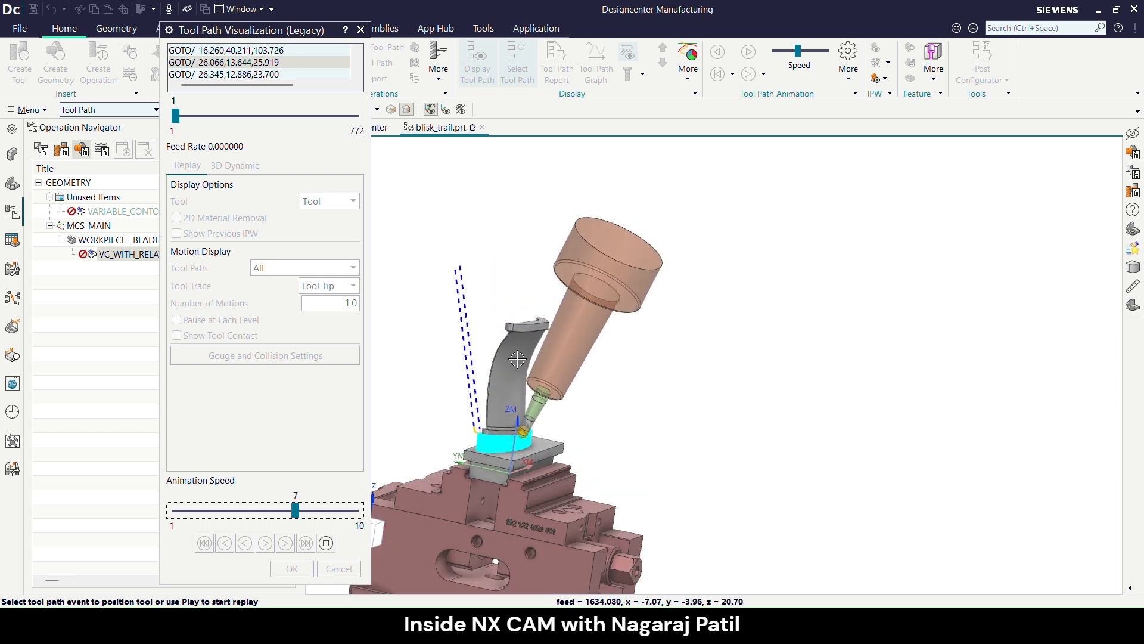
{"action": "scroll", "coordinate": [517, 359], "scroll_direction": "down", "scroll_amount": 3}
{"action": "mouse_move", "coordinate": [517, 358]}
{"action": "middle_mouse_down"}
{"action": "mouse_move", "coordinate": [548, 364]}
{"action": "mouse_move", "coordinate": [535, 350]}
{"action": "middle_mouse_up"}
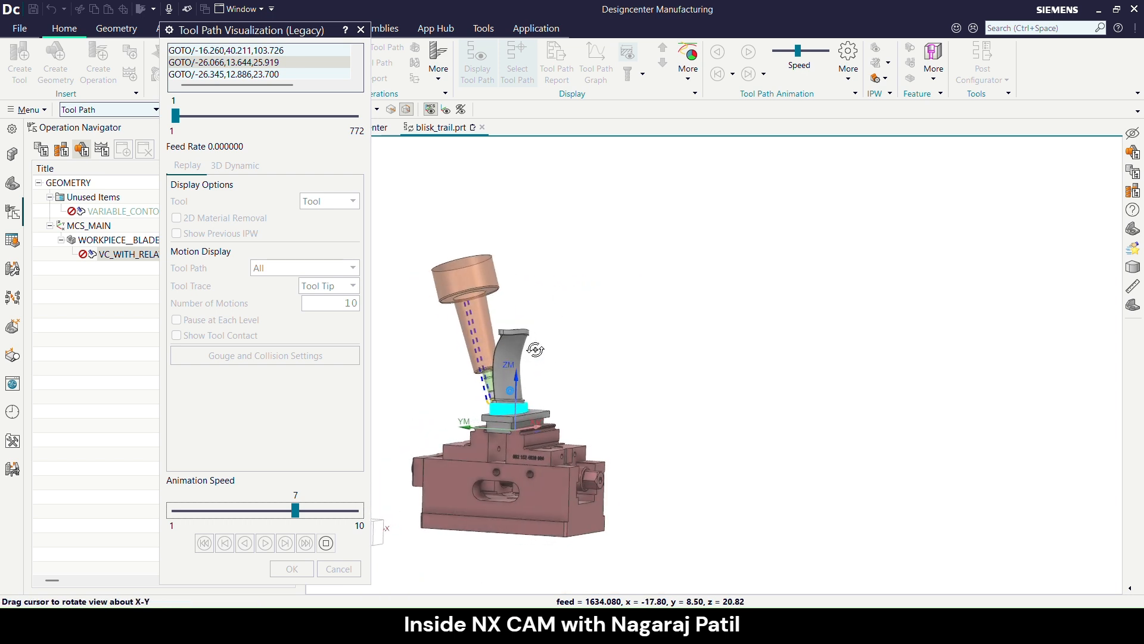
{"action": "scroll", "coordinate": [509, 362], "scroll_direction": "up", "scroll_amount": 2}
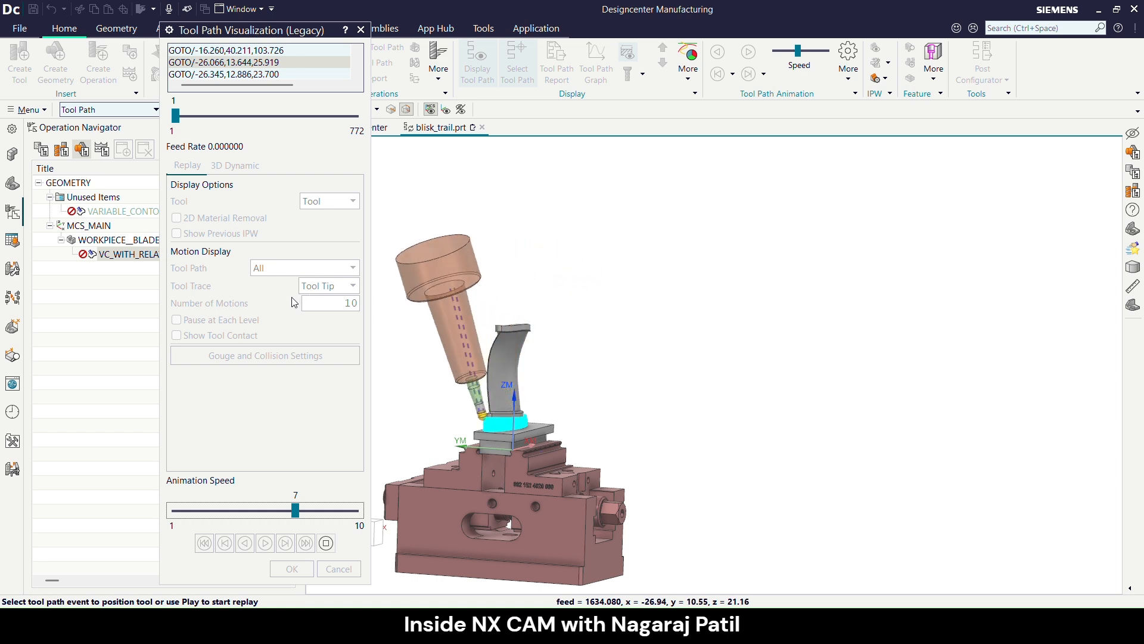
{"action": "left_click", "coordinate": [326, 543]}
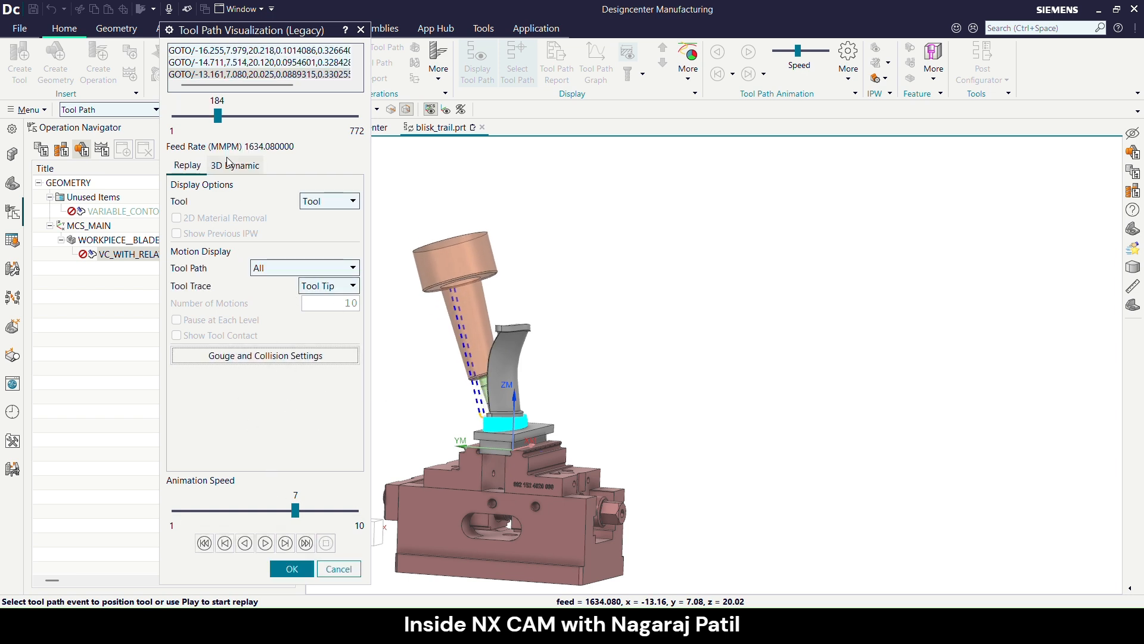
{"action": "left_click", "coordinate": [286, 569]}
{"action": "left_click", "coordinate": [500, 475]}
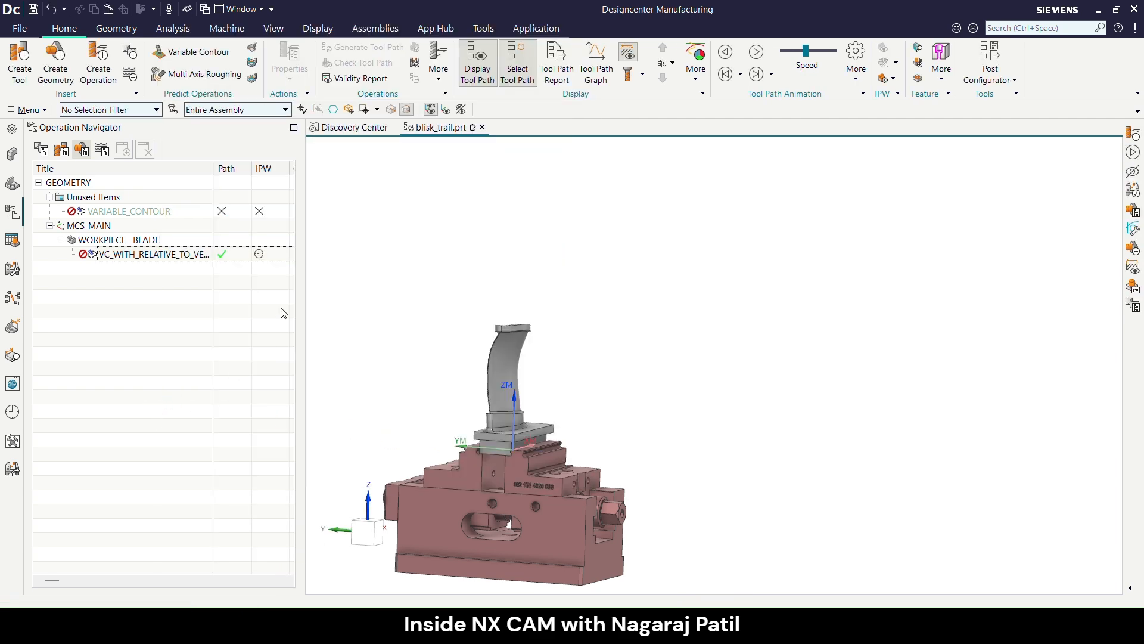
{"action": "left_click", "coordinate": [519, 82]}
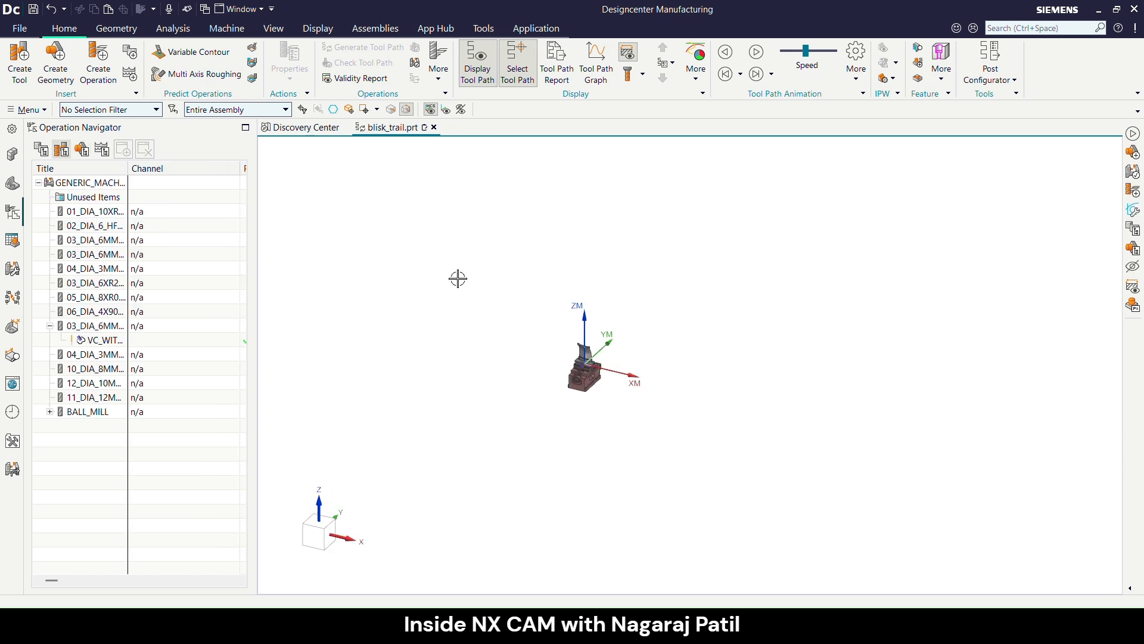
{"action": "middle_click_drag", "start_coordinate": [597, 411], "coordinate": [597, 338]}
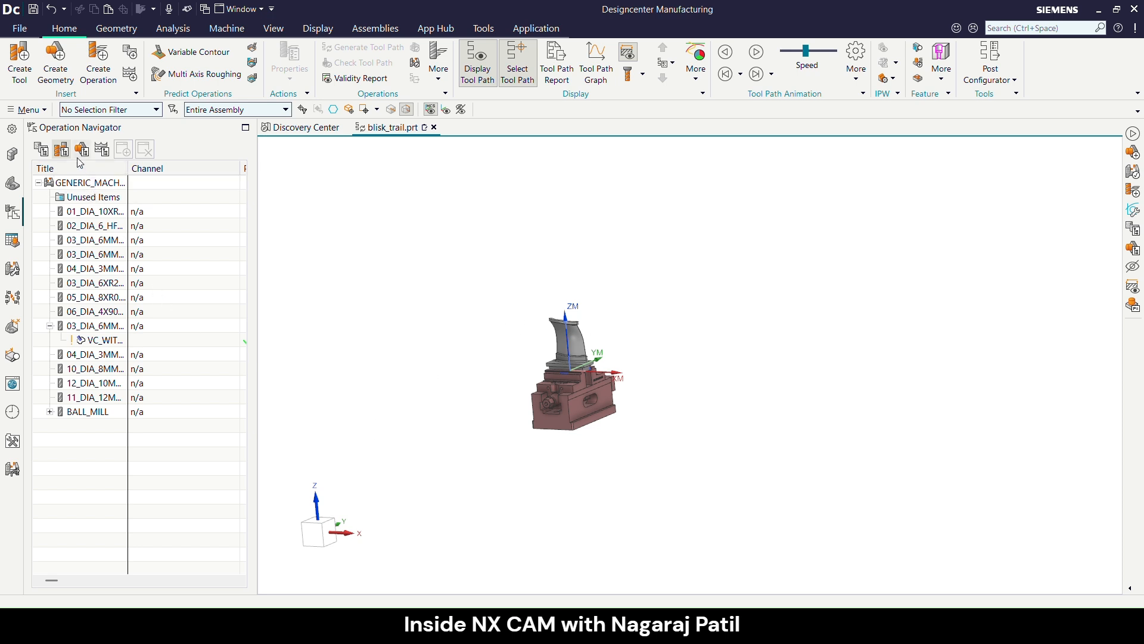
- Replace the generic machine with the sim08_mill_5ax_fanuc mill from the library, automatically creating geometry objects from its turning spindle components
{"action": "left_click", "coordinate": [83, 183]}
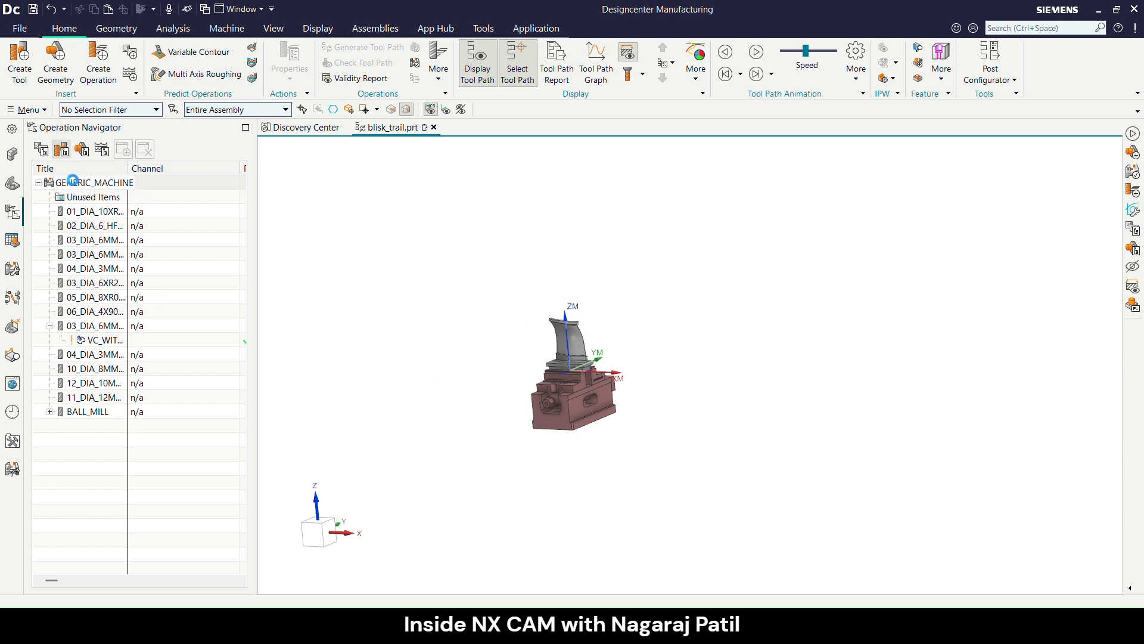
{"action": "right_click", "coordinate": [83, 185]}
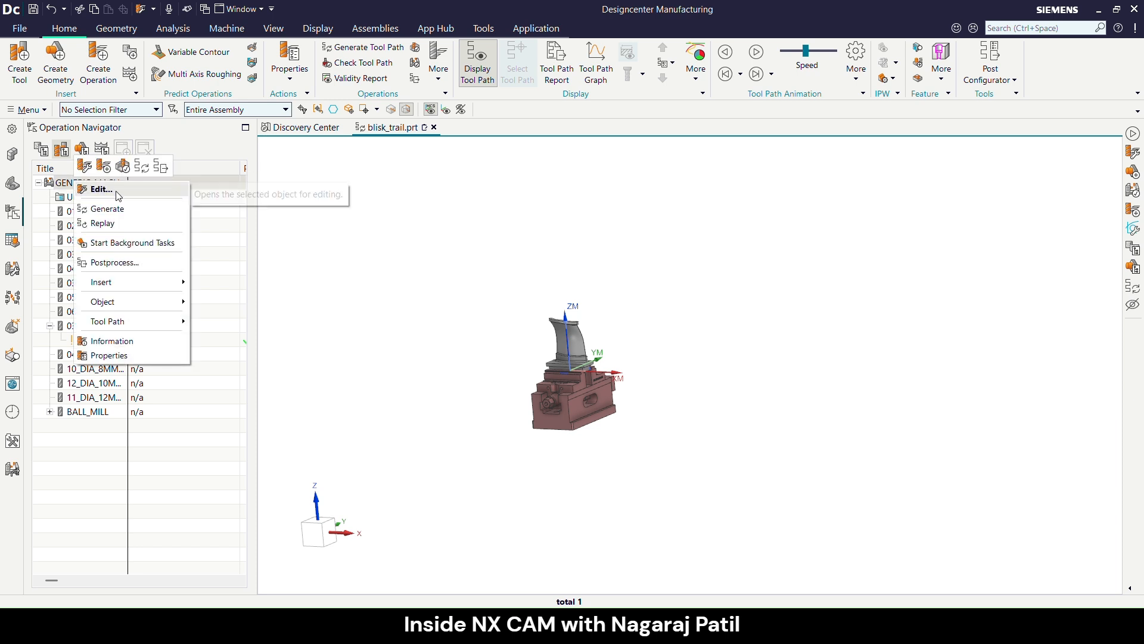
{"action": "left_click", "coordinate": [89, 188]}
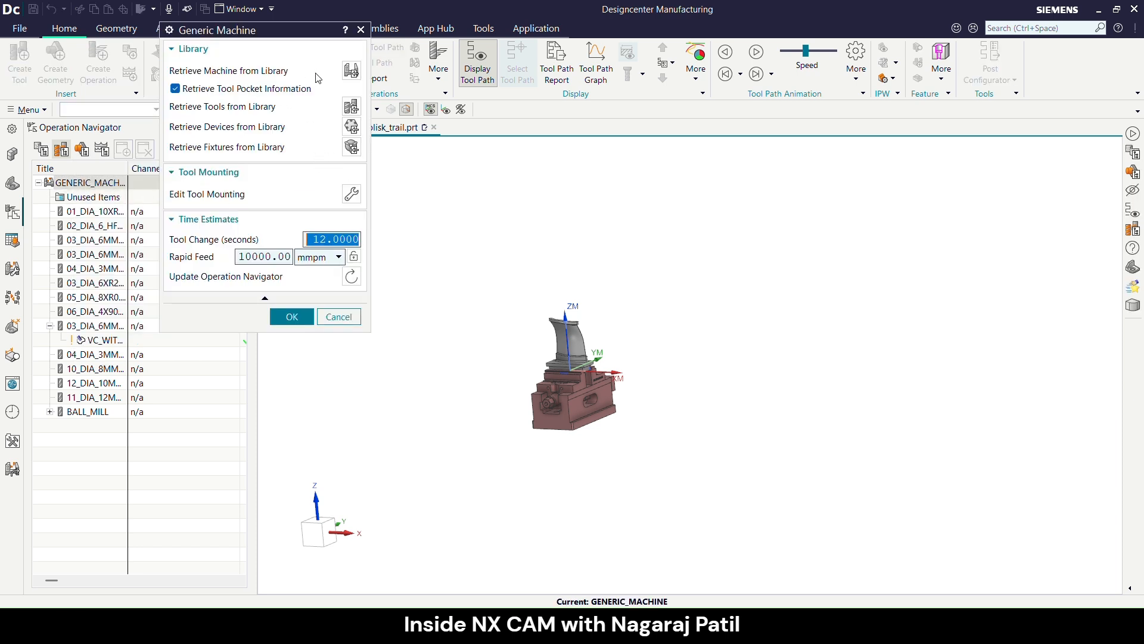
{"action": "left_click", "coordinate": [352, 71]}
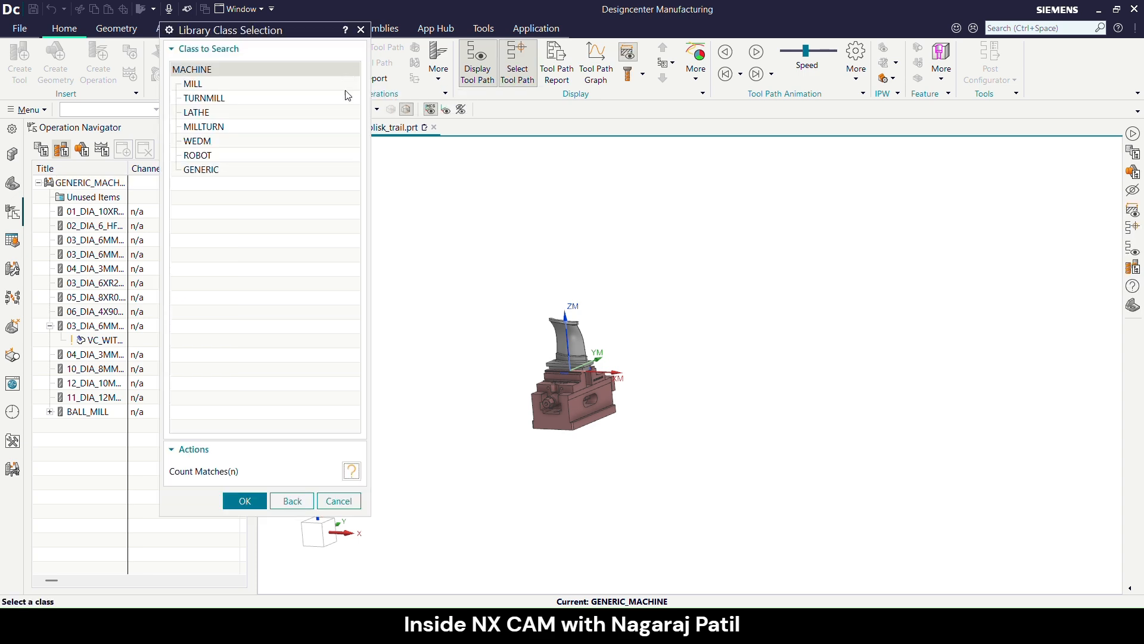
{"action": "double_click", "coordinate": [197, 84]}
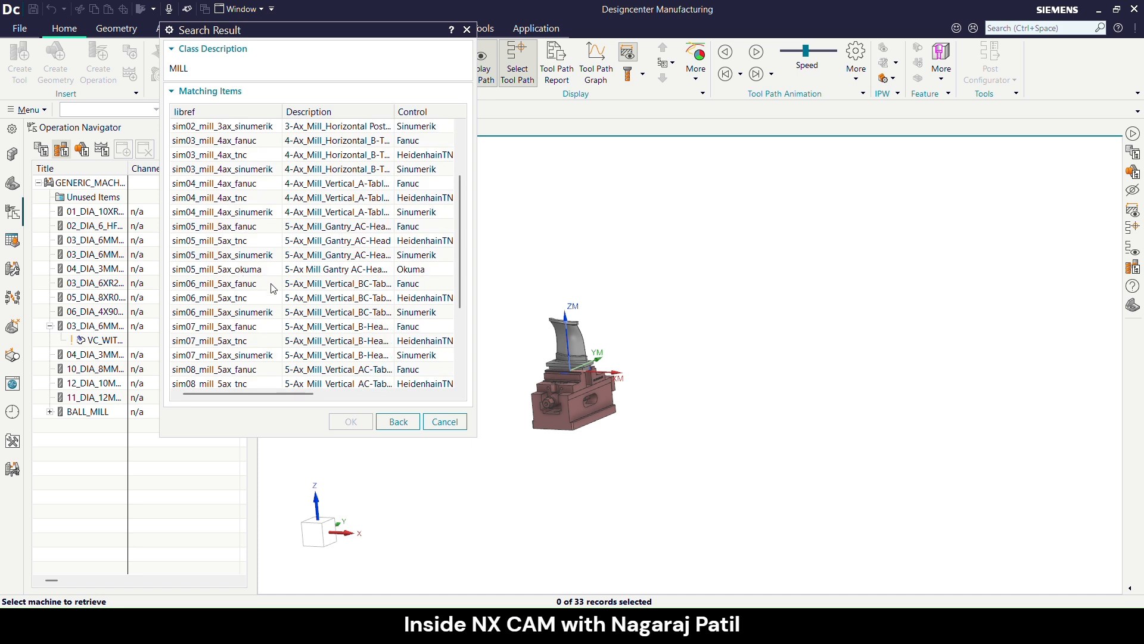
{"action": "scroll", "coordinate": [273, 289], "scroll_direction": "down", "scroll_amount": 3}
{"action": "scroll", "coordinate": [250, 306], "scroll_direction": "up", "scroll_amount": 1}
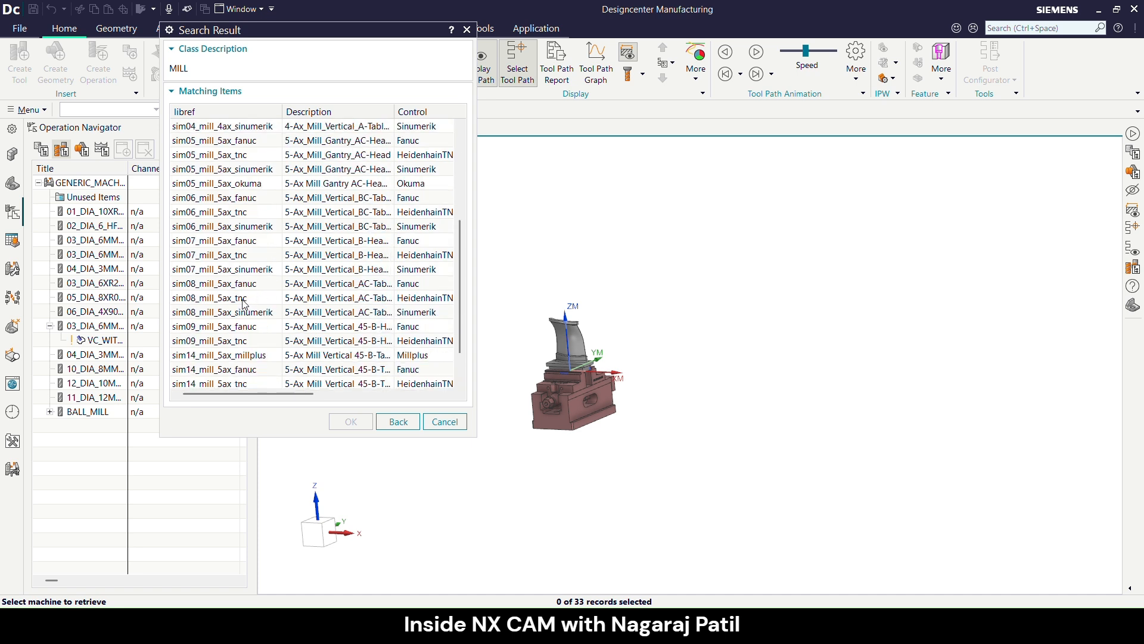
{"action": "left_click", "coordinate": [225, 286]}
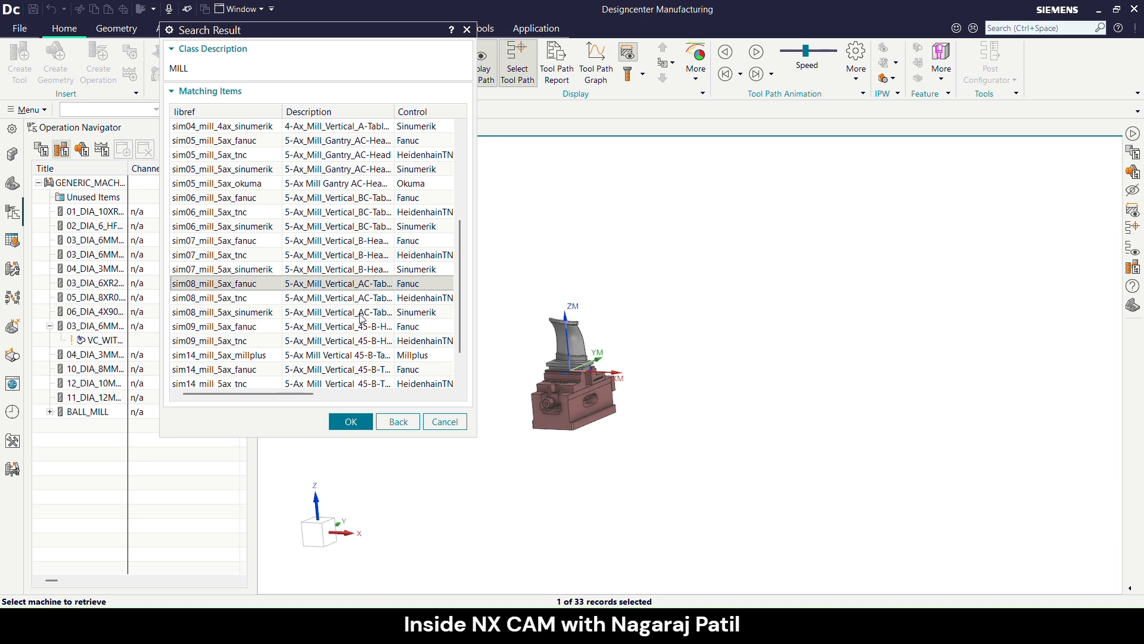
{"action": "left_click", "coordinate": [364, 422]}
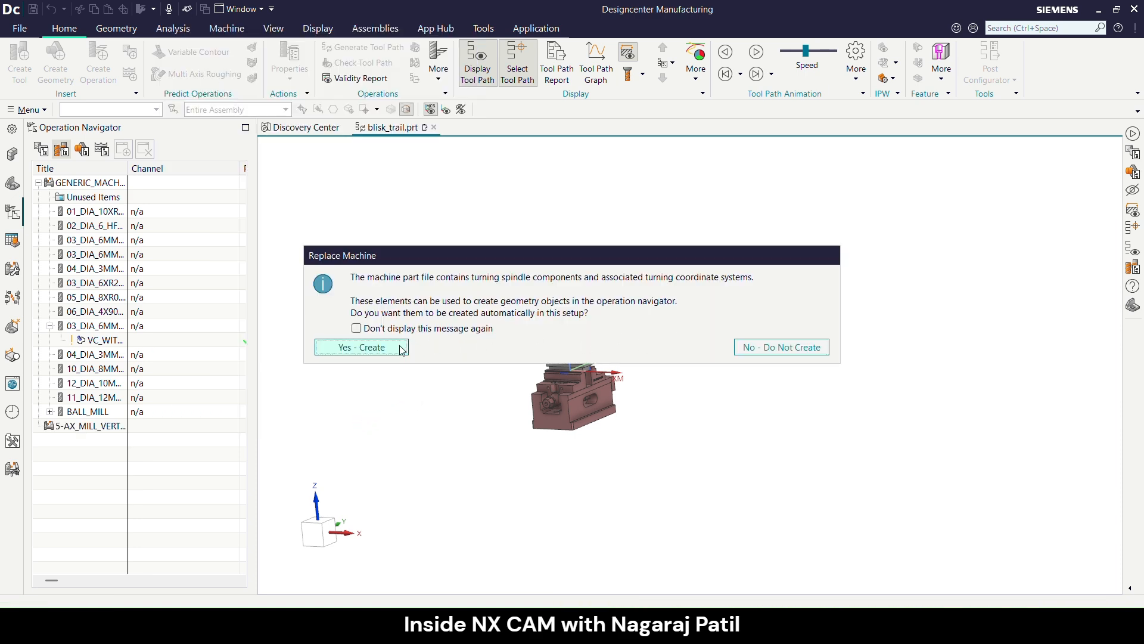
{"action": "left_click", "coordinate": [361, 347]}
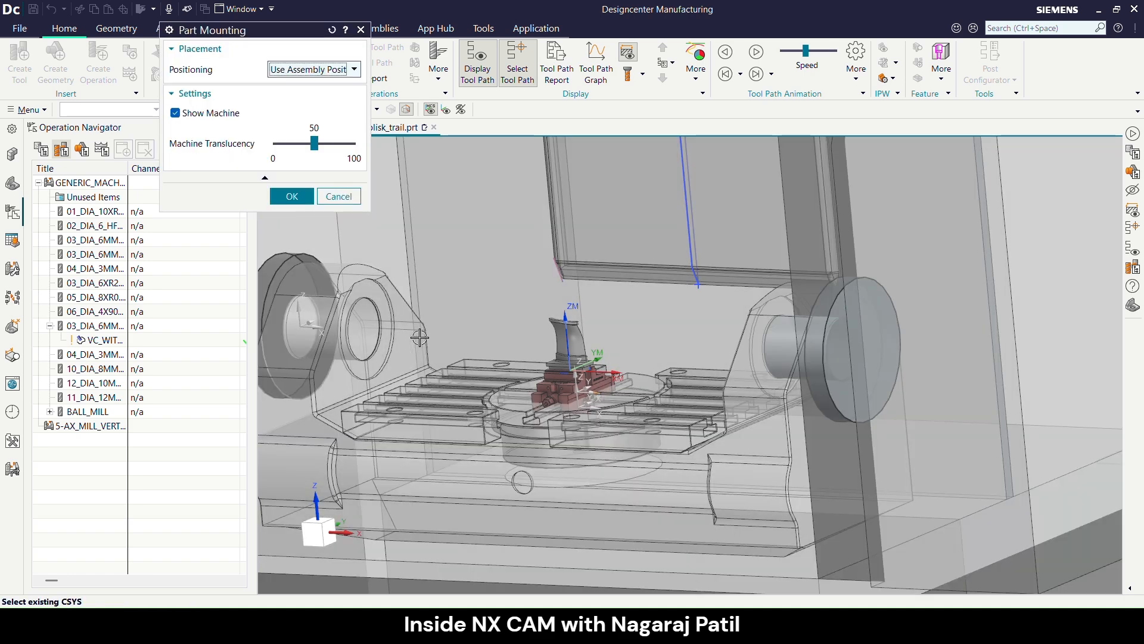
- Mount the part using Use Part Mount Junction with the junction at X 0, Y 0, Z -45, and accept the machine setup
{"action": "left_click", "coordinate": [320, 70]}
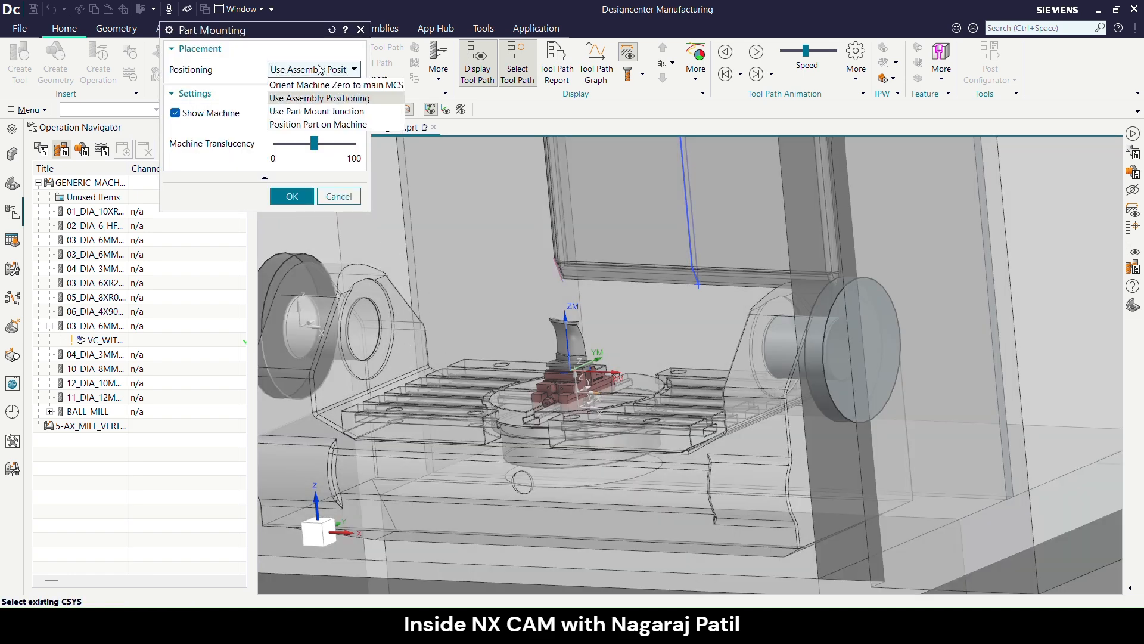
{"action": "left_click", "coordinate": [327, 111]}
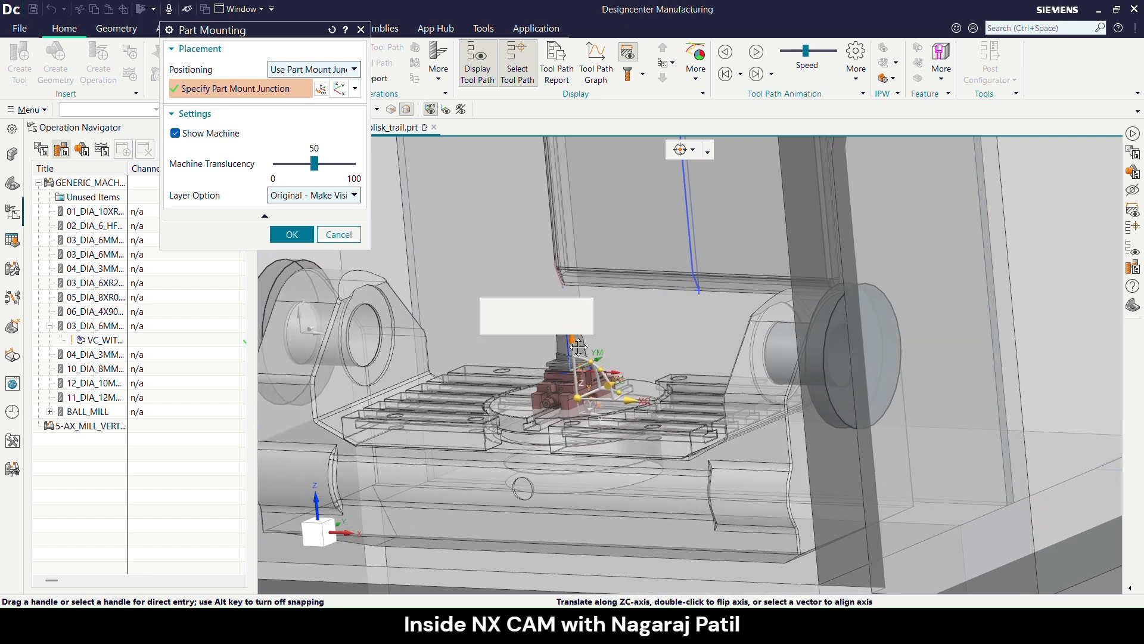
{"action": "left_click_drag", "start_coordinate": [578, 346], "coordinate": [581, 364]}
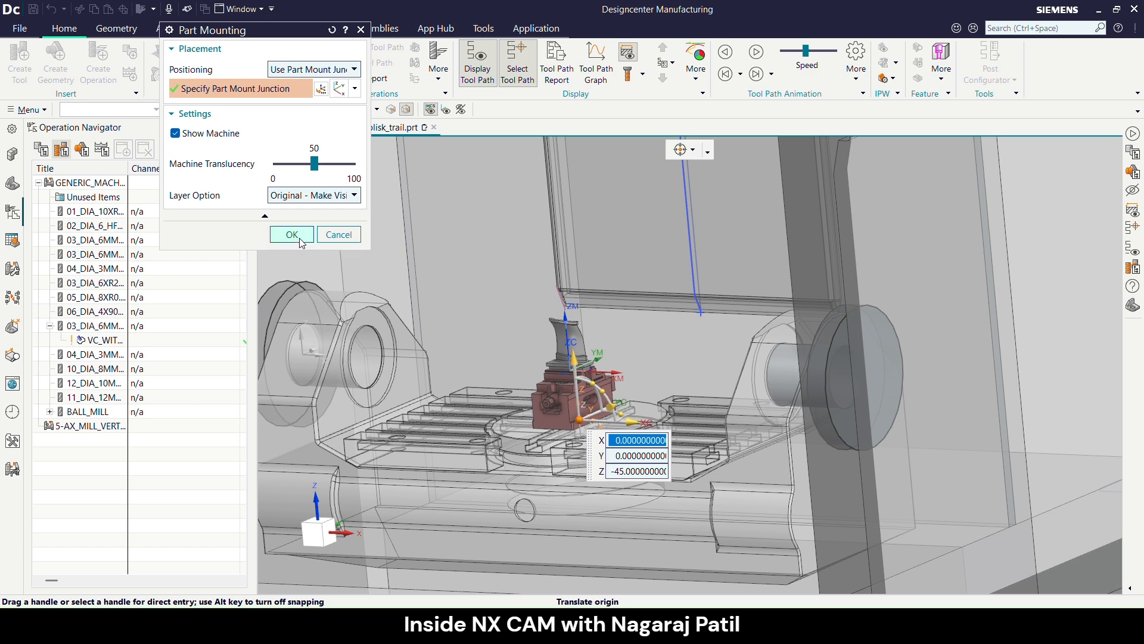
{"action": "left_click", "coordinate": [292, 235]}
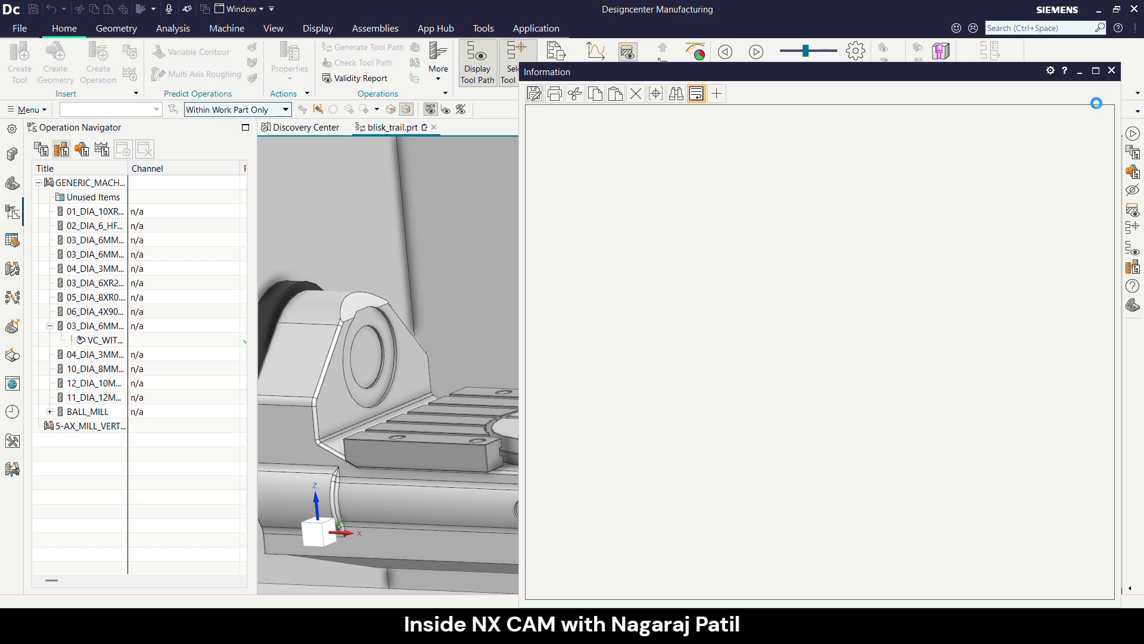
{"action": "left_click", "coordinate": [1112, 71]}
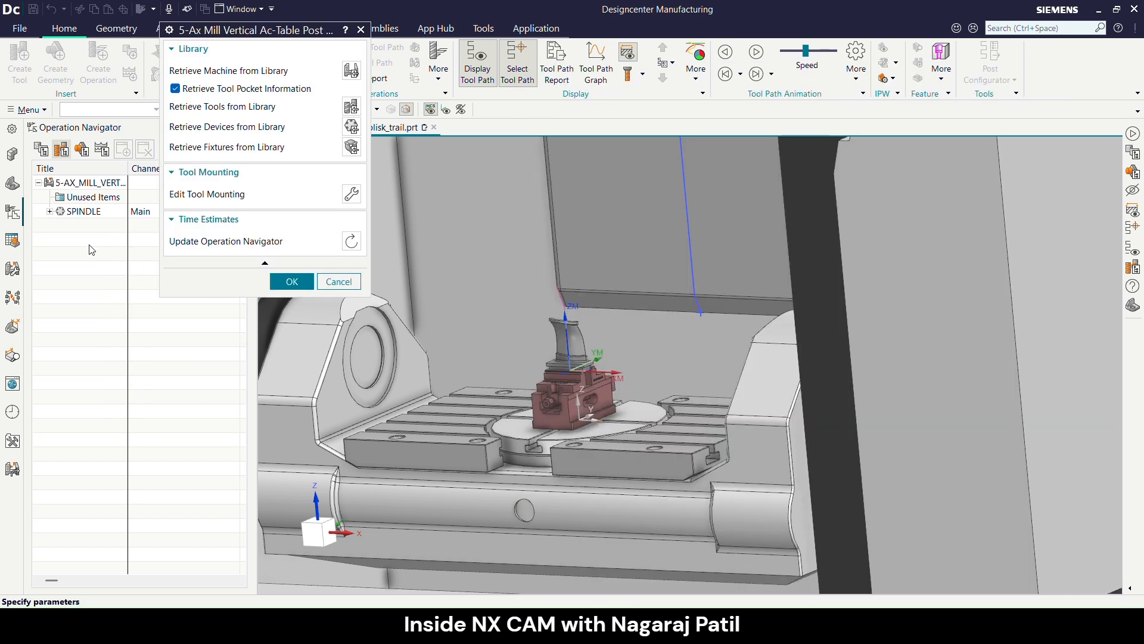
{"action": "left_click", "coordinate": [50, 211]}
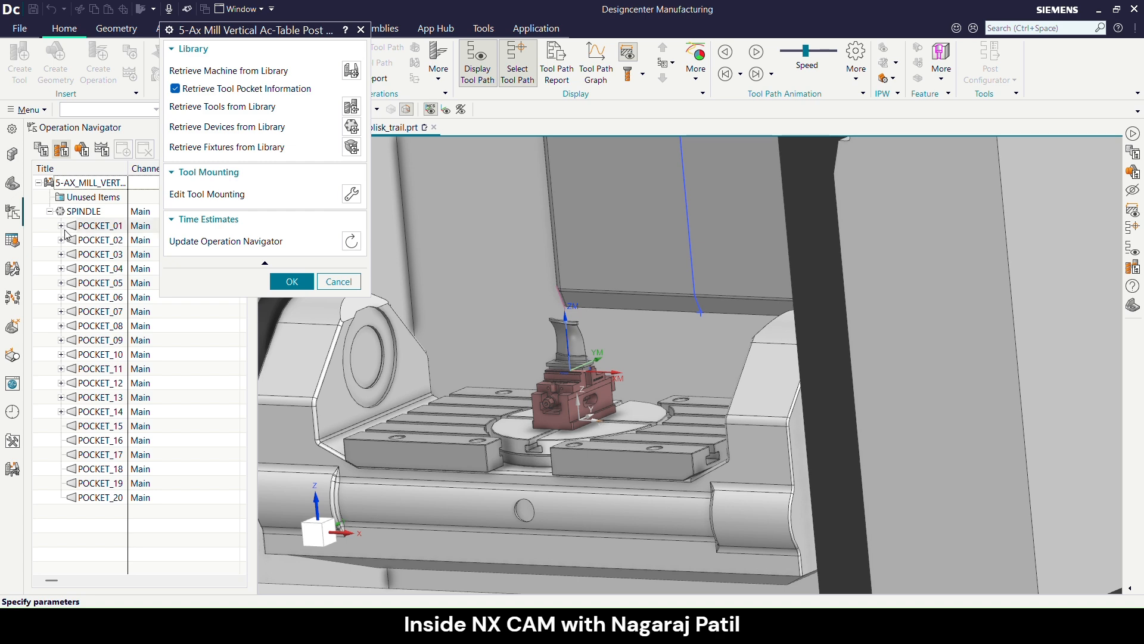
{"action": "left_click", "coordinate": [282, 277]}
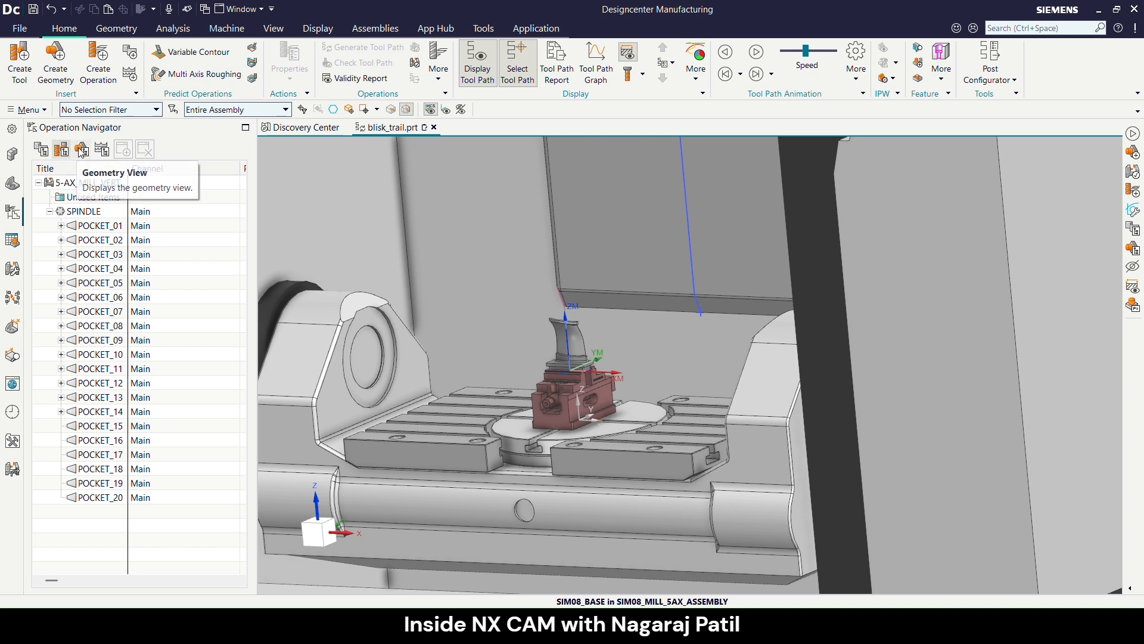
- Start a machine tool simulation of the VC_WITH_RELATIVE_TO_VECTOR operation under WORKPIECE_BLADE
{"action": "left_click", "coordinate": [82, 149]}
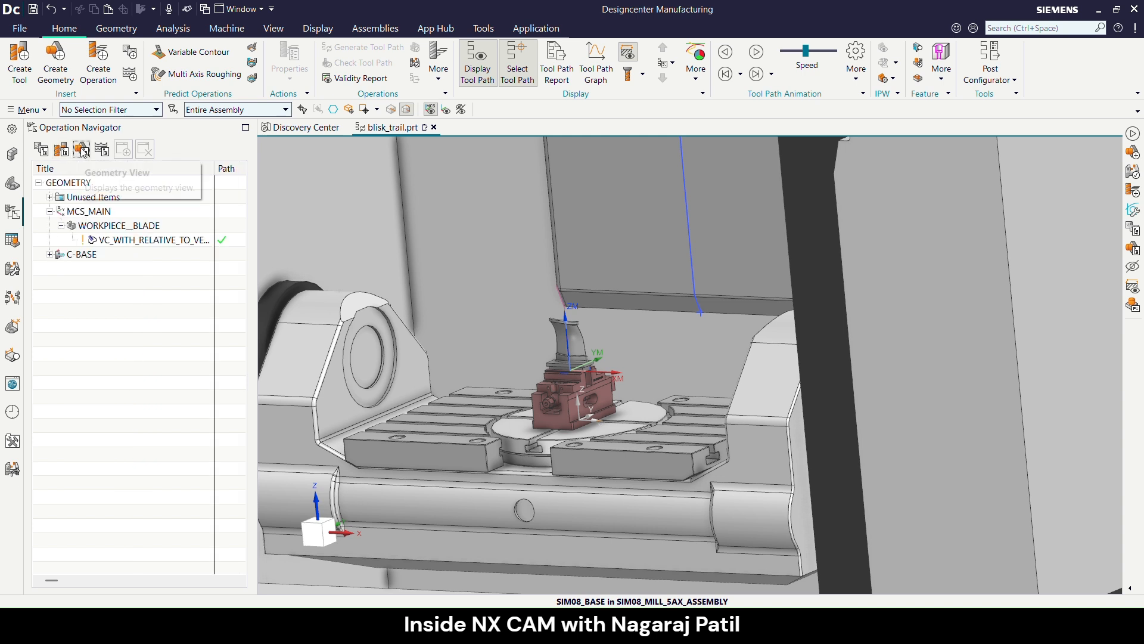
{"action": "left_click", "coordinate": [115, 245]}
{"action": "right_click", "coordinate": [115, 245]}
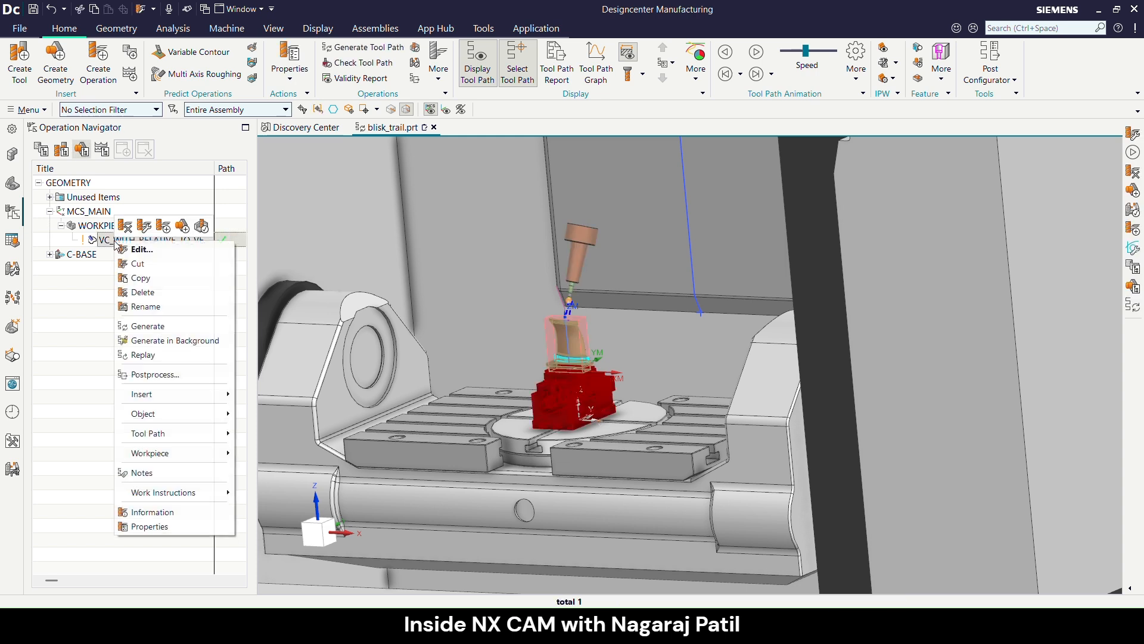
{"action": "mouse_move", "coordinate": [214, 433]}
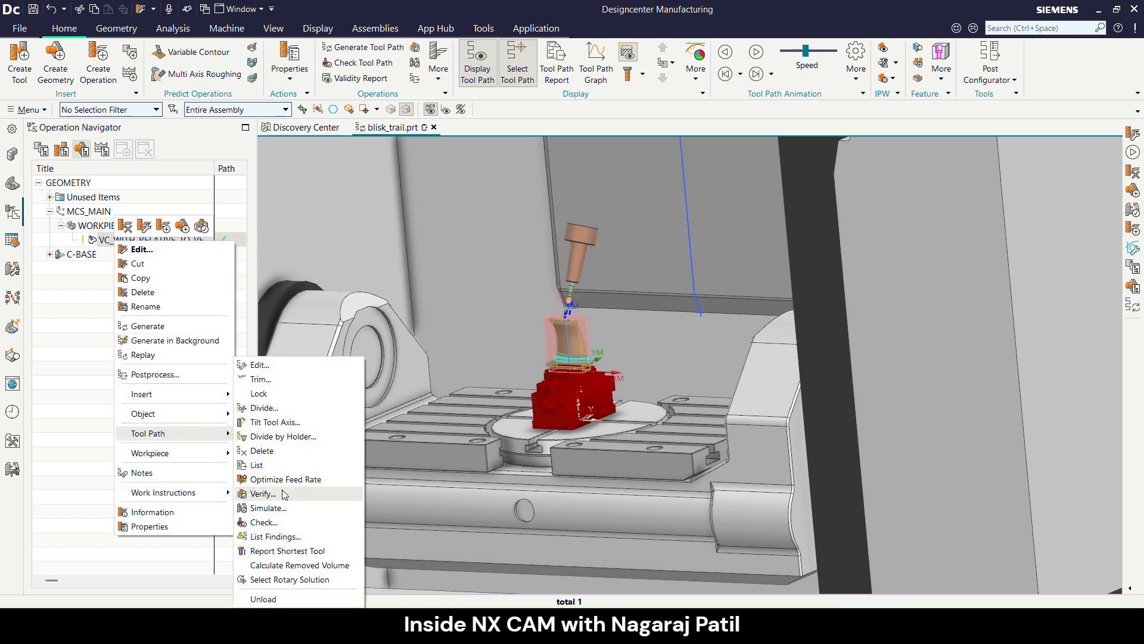
{"action": "left_click", "coordinate": [279, 509]}
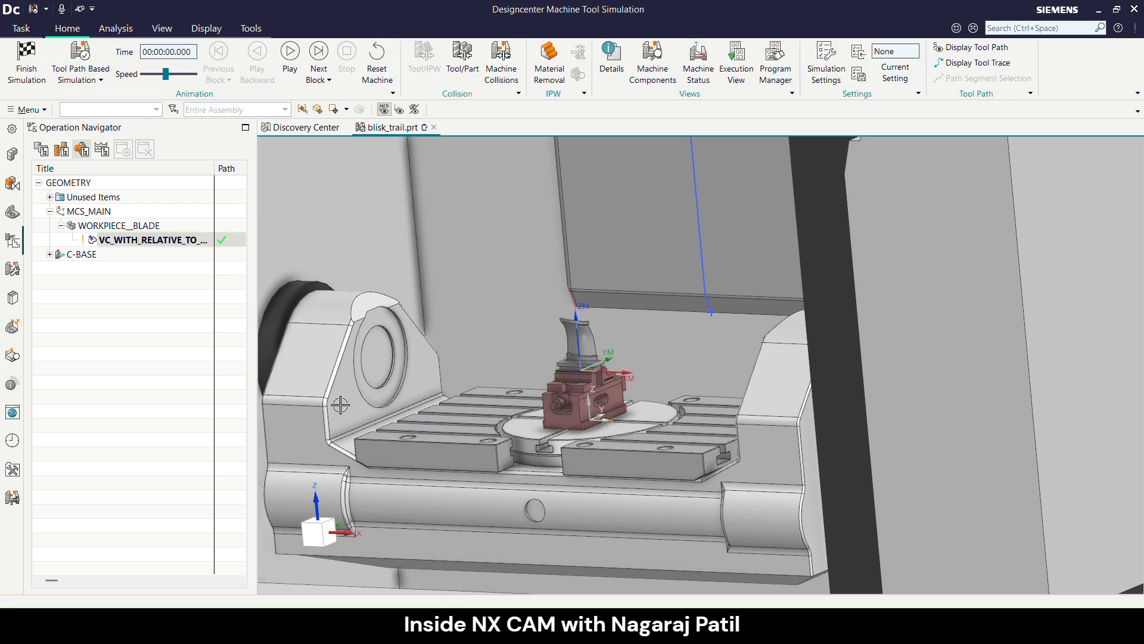
{"action": "scroll", "coordinate": [345, 394], "scroll_direction": "down", "scroll_amount": 1}
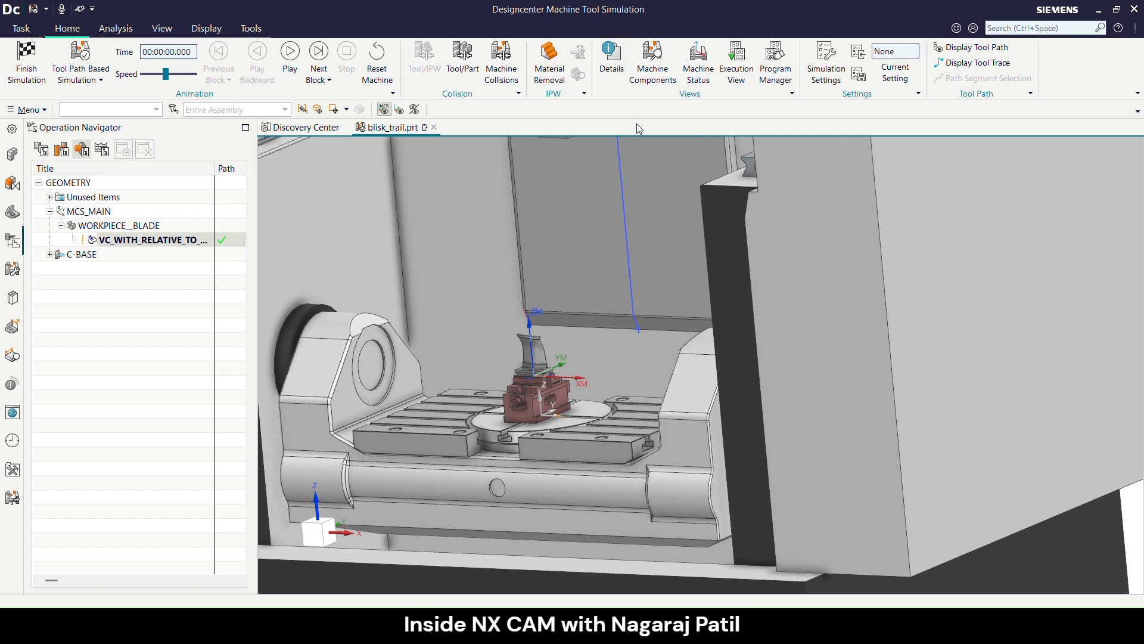
- Enable Tool/Part and machine collision checking in the simulation settings, keeping the tool holder check and 0.0100 gouge check tolerance
{"action": "left_click", "coordinate": [614, 74]}
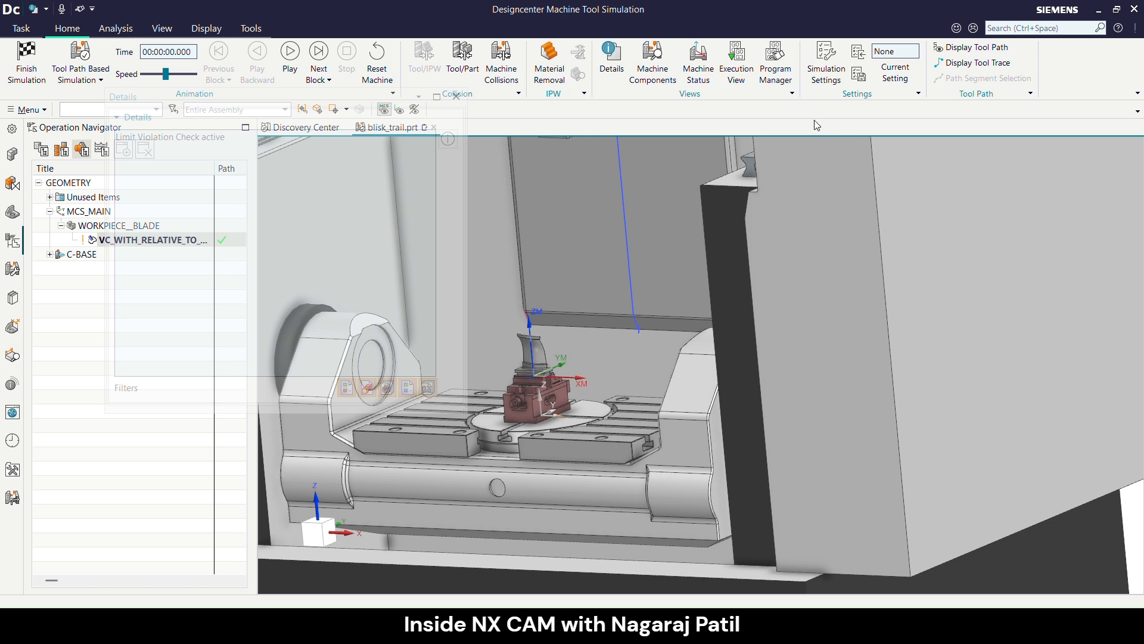
{"action": "left_click", "coordinate": [826, 63]}
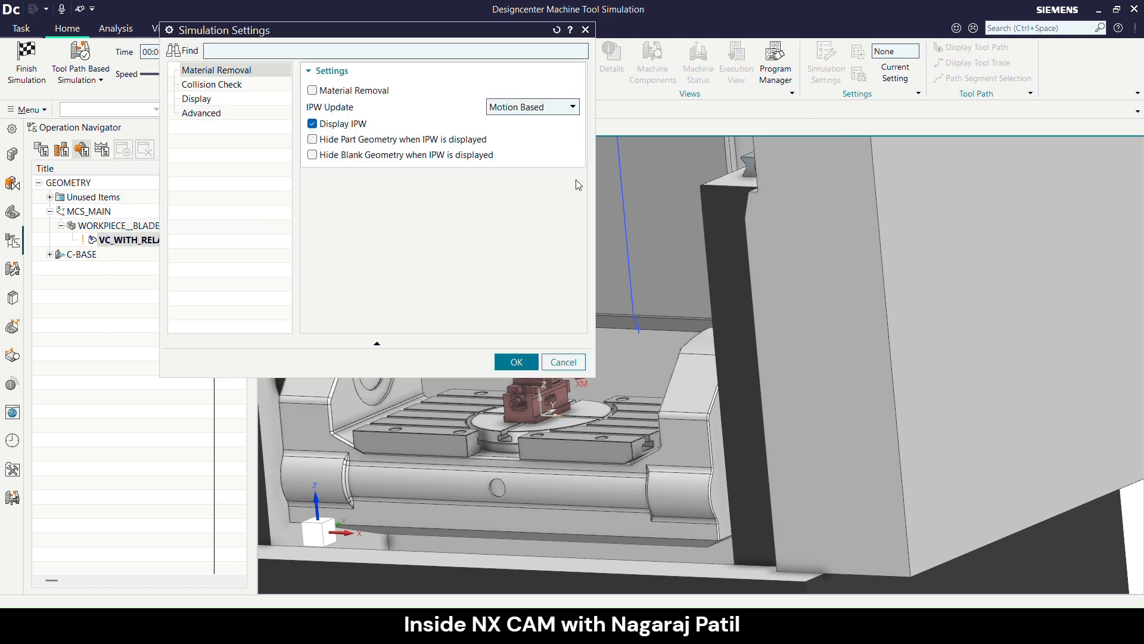
{"action": "left_click_drag", "start_coordinate": [342, 39], "coordinate": [350, 96]}
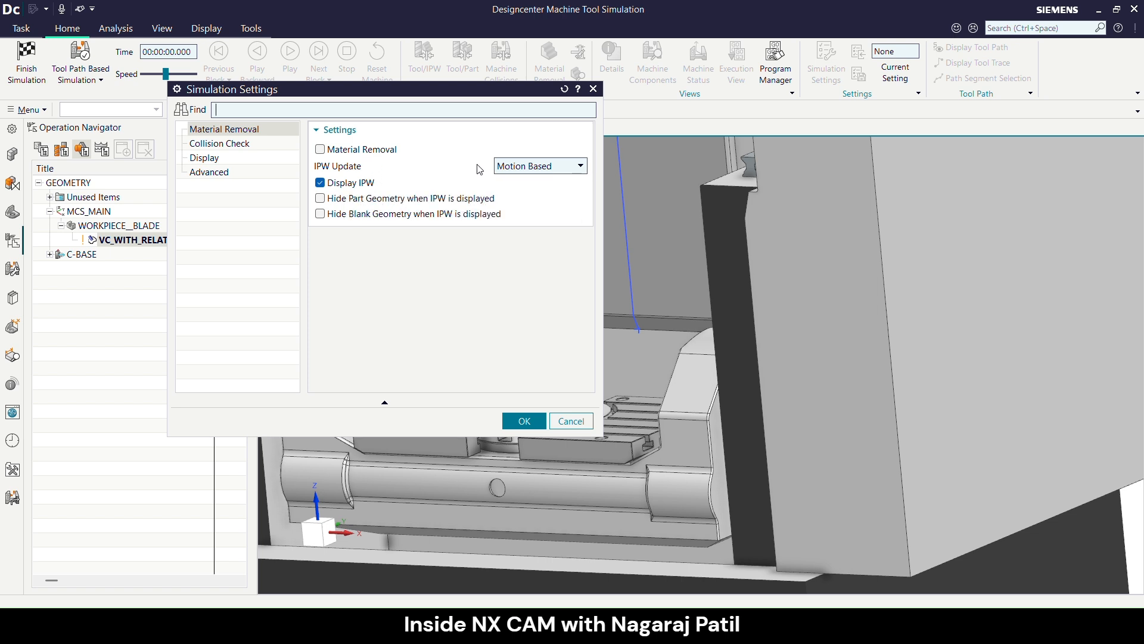
{"action": "left_click", "coordinate": [220, 144]}
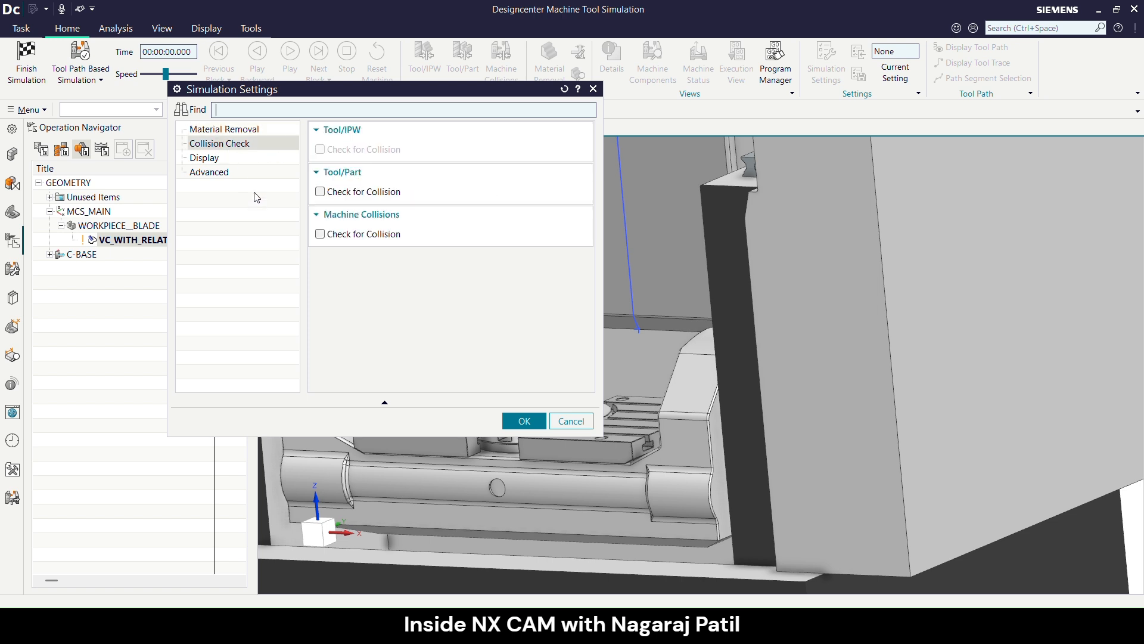
{"action": "left_click", "coordinate": [343, 192]}
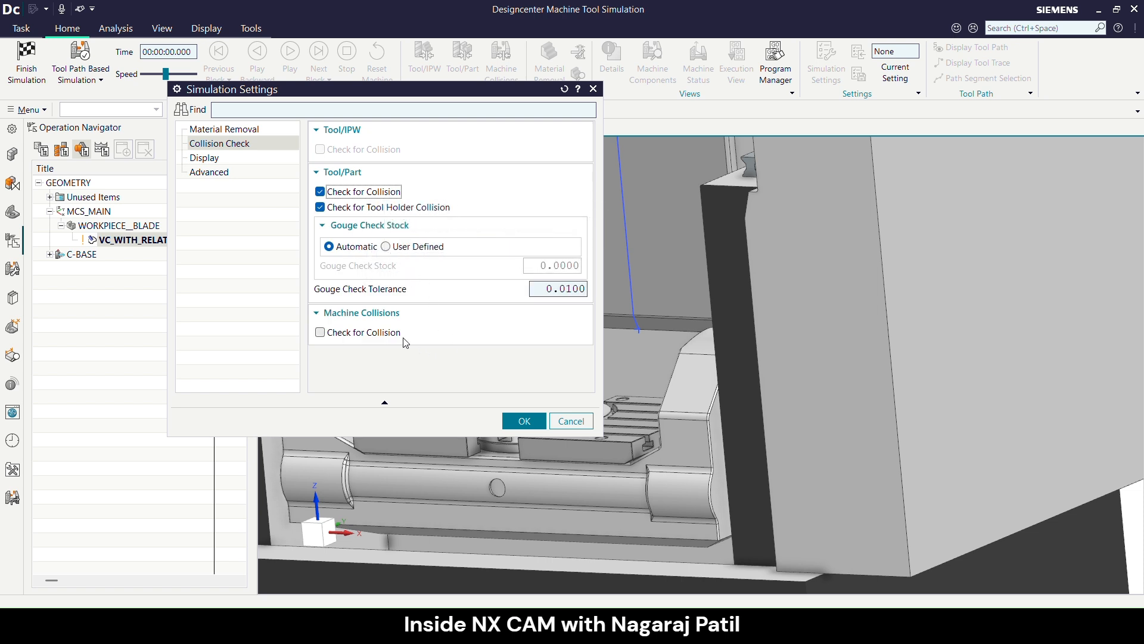
{"action": "left_click", "coordinate": [366, 332]}
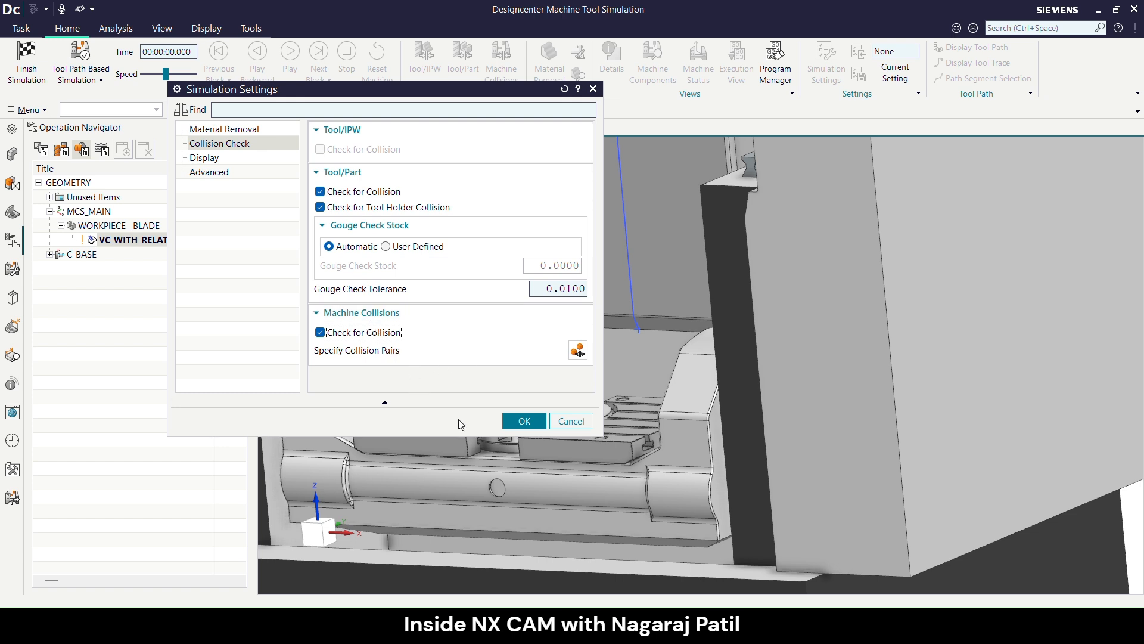
{"action": "left_click", "coordinate": [533, 422]}
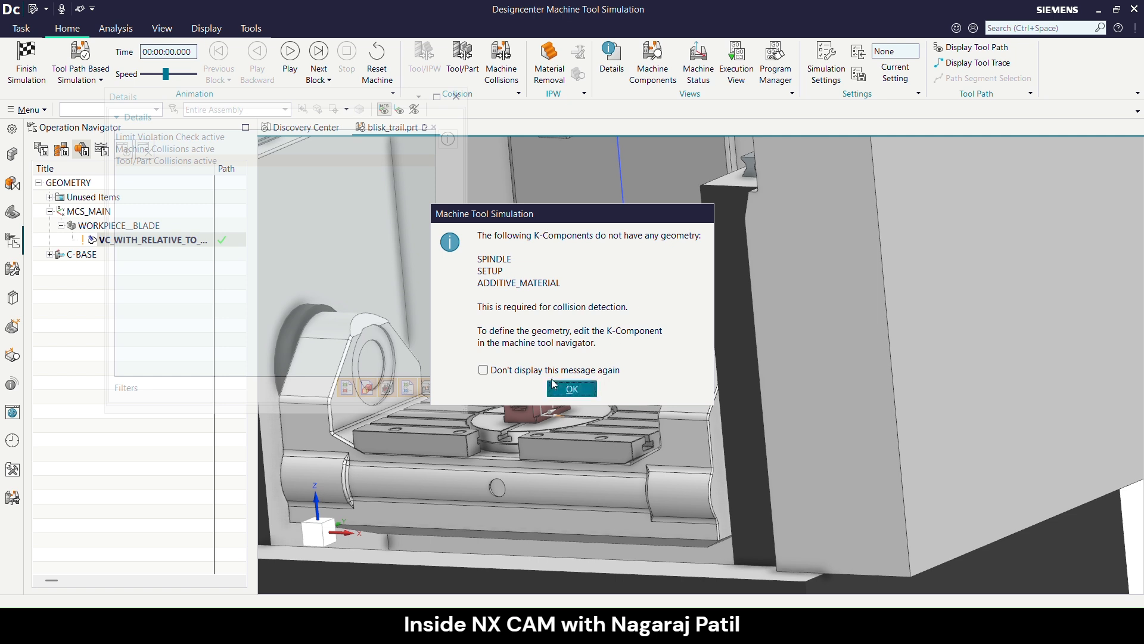
{"action": "left_click", "coordinate": [570, 389]}
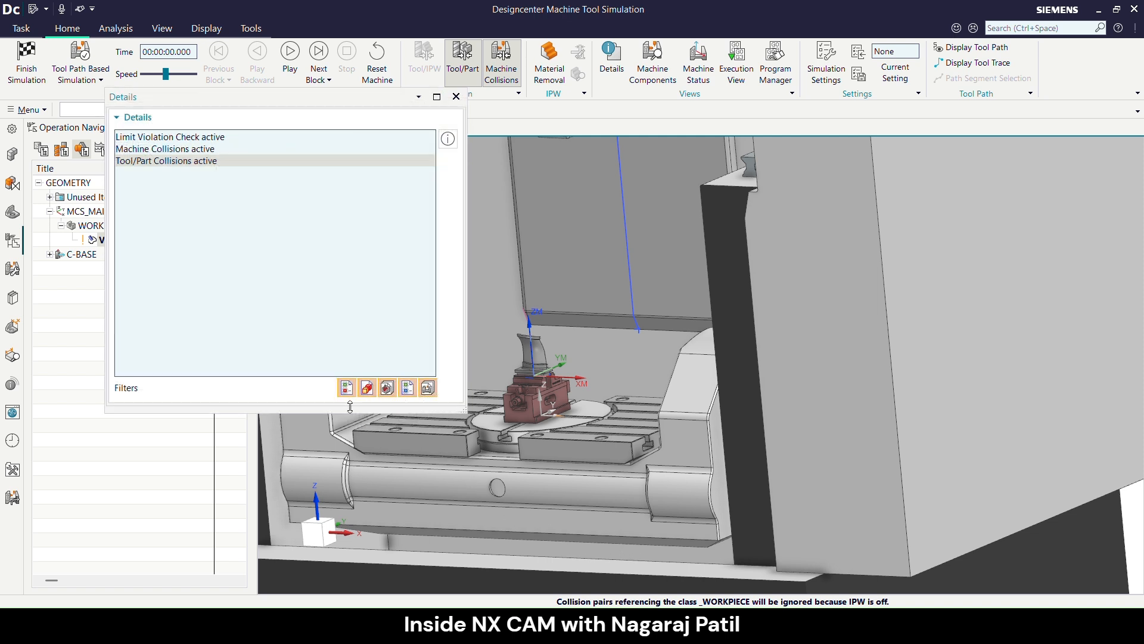
{"action": "left_click", "coordinate": [457, 97]}
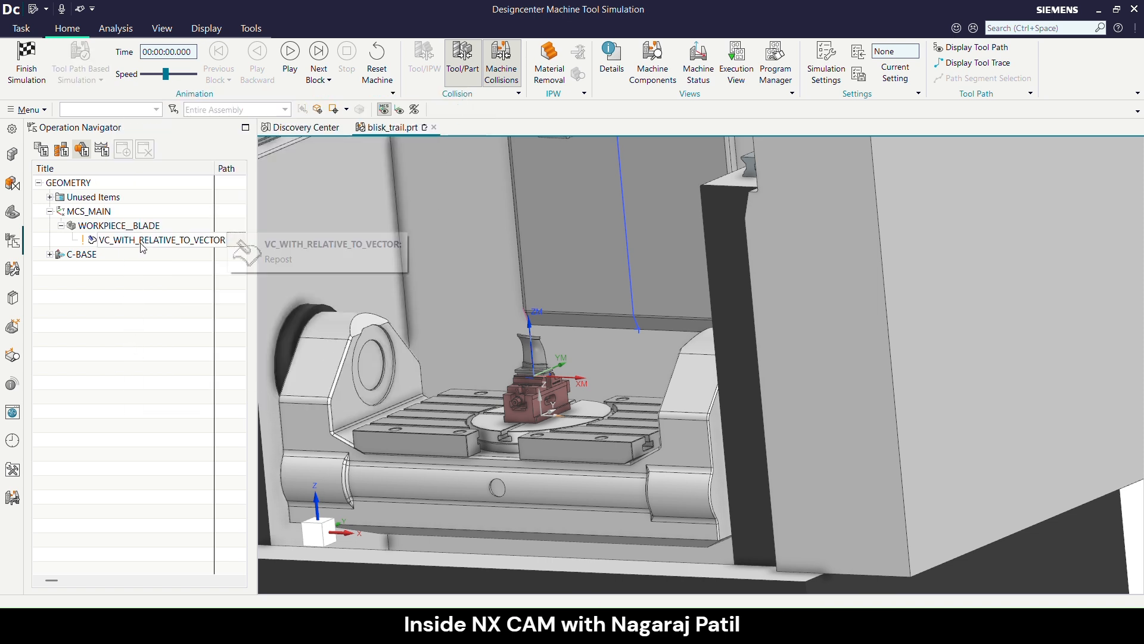
- Run the machine simulation, examine the tool and table motion around the blade root, and slow the animation down
{"action": "left_click", "coordinate": [292, 53]}
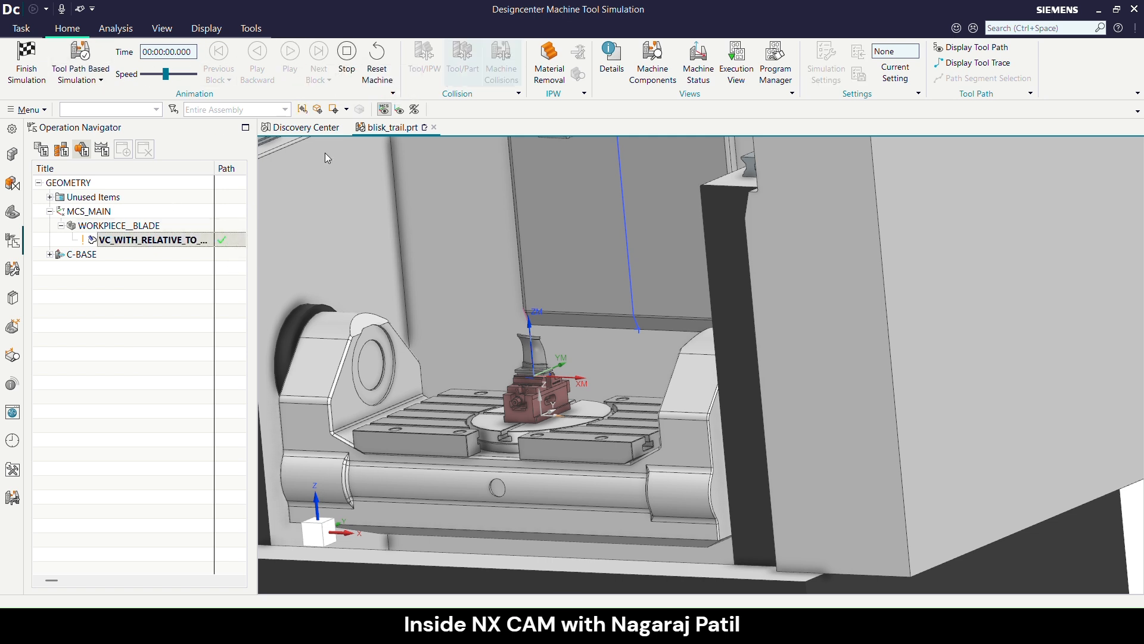
{"action": "scroll", "coordinate": [569, 388], "scroll_direction": "up", "scroll_amount": 4}
{"action": "middle_click_drag", "start_coordinate": [570, 389], "coordinate": [529, 386]}
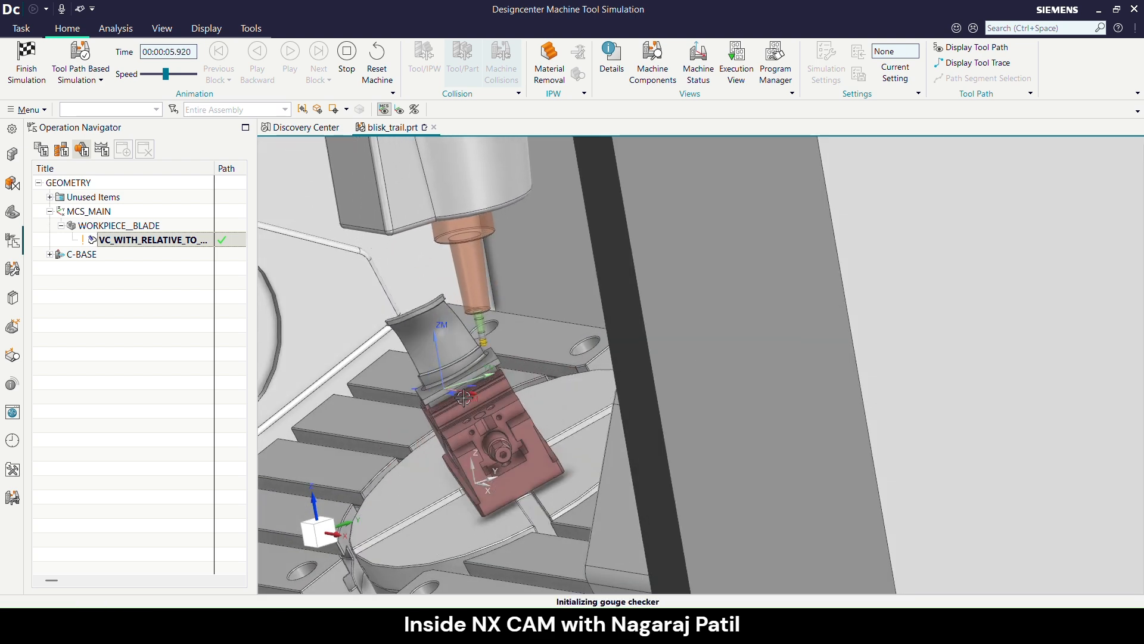
{"action": "scroll", "coordinate": [507, 390], "scroll_direction": "down", "scroll_amount": 2}
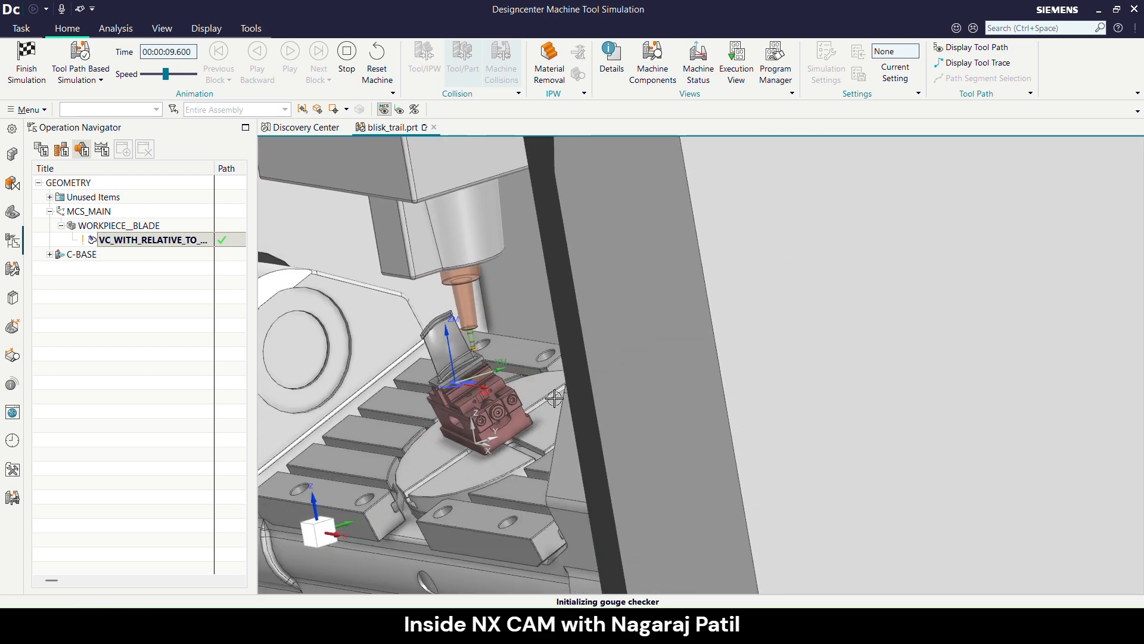
{"action": "scroll", "coordinate": [555, 396], "scroll_direction": "down", "scroll_amount": 1}
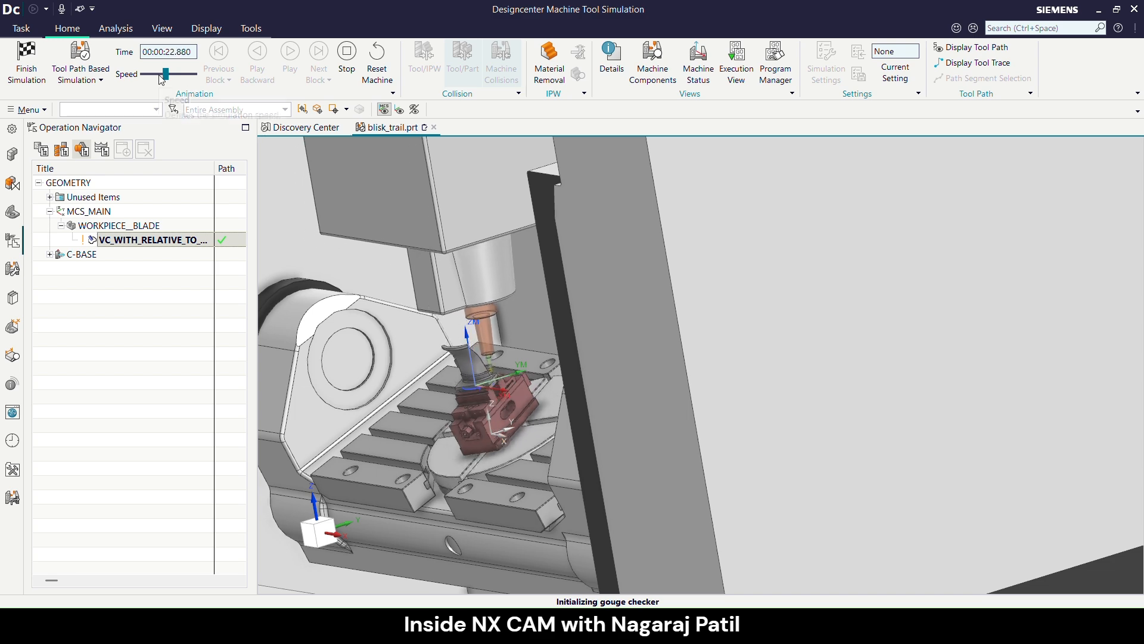
{"action": "left_click_drag", "start_coordinate": [165, 75], "coordinate": [158, 76]}
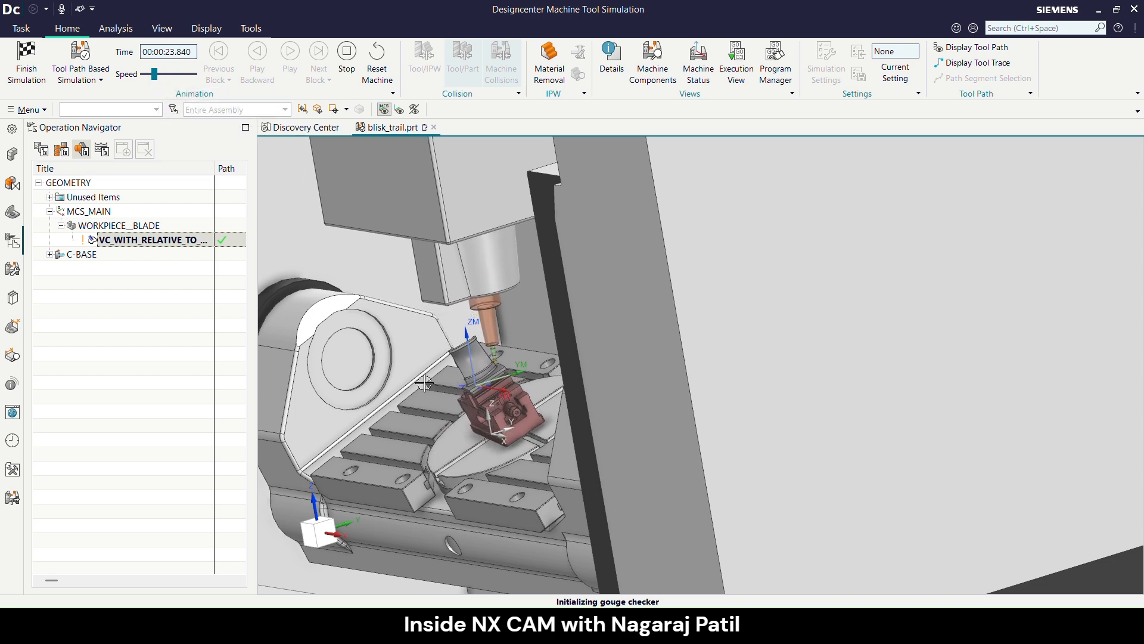
- Turn on the tool trace for the running simulation and inspect the traced cutting motion around the blade root up close
{"action": "scroll", "coordinate": [523, 360], "scroll_direction": "down", "scroll_amount": 2}
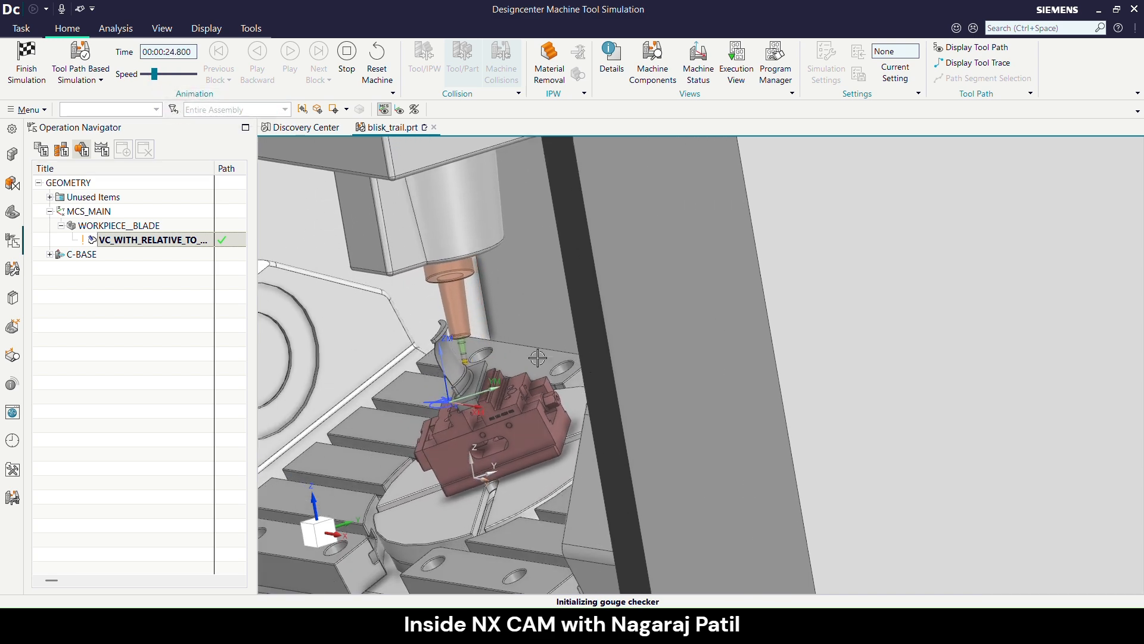
{"action": "scroll", "coordinate": [537, 358], "scroll_direction": "up", "scroll_amount": 3}
{"action": "middle_click_drag", "start_coordinate": [539, 355], "coordinate": [546, 337]}
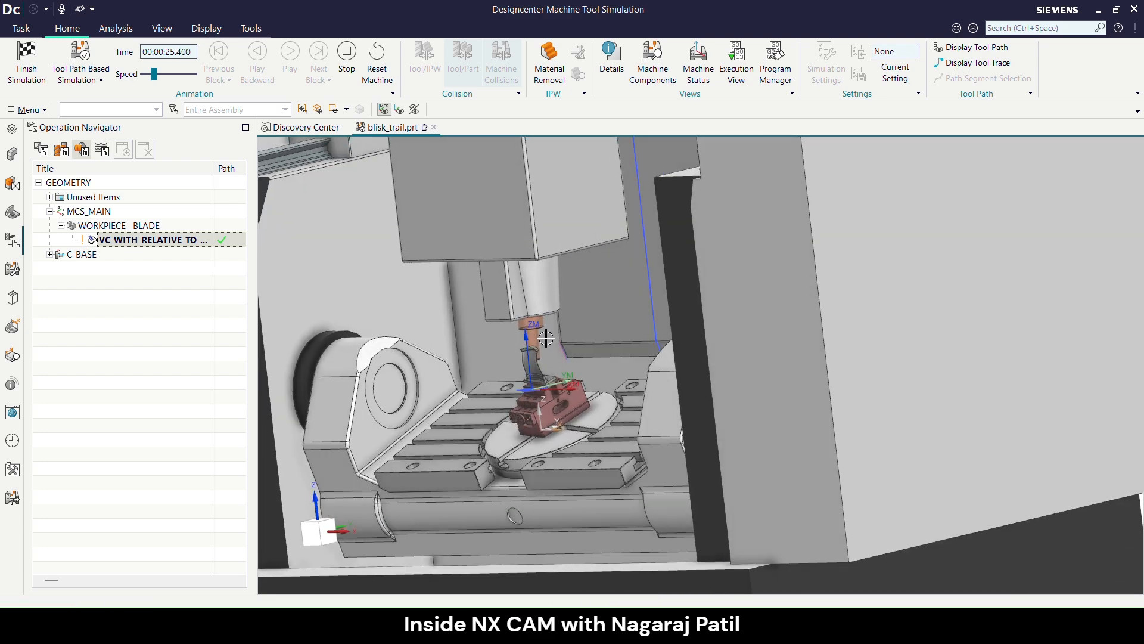
{"action": "scroll", "coordinate": [544, 357], "scroll_direction": "down", "scroll_amount": 3}
{"action": "scroll", "coordinate": [558, 421], "scroll_direction": "down", "scroll_amount": 1}
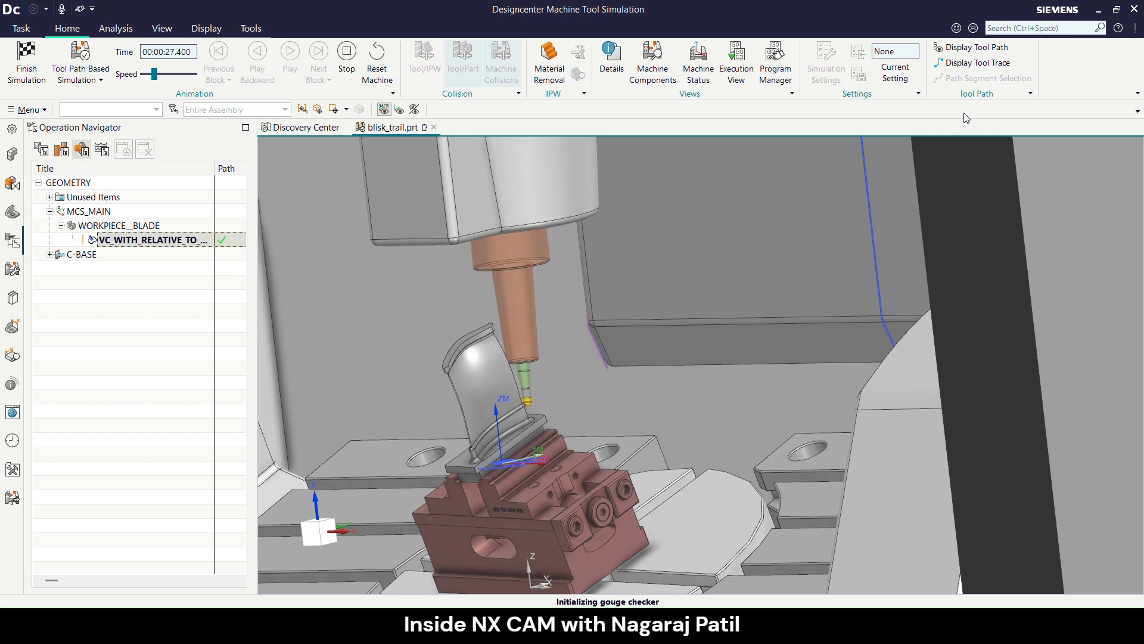
{"action": "left_click", "coordinate": [976, 63]}
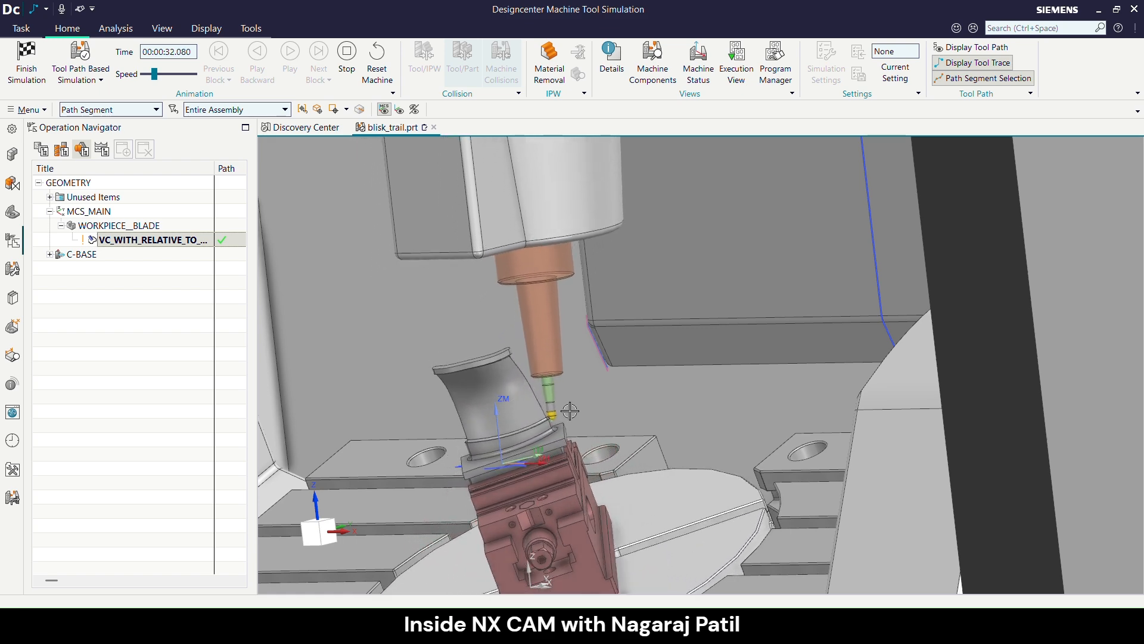
{"action": "scroll", "coordinate": [524, 447], "scroll_direction": "up", "scroll_amount": 3}
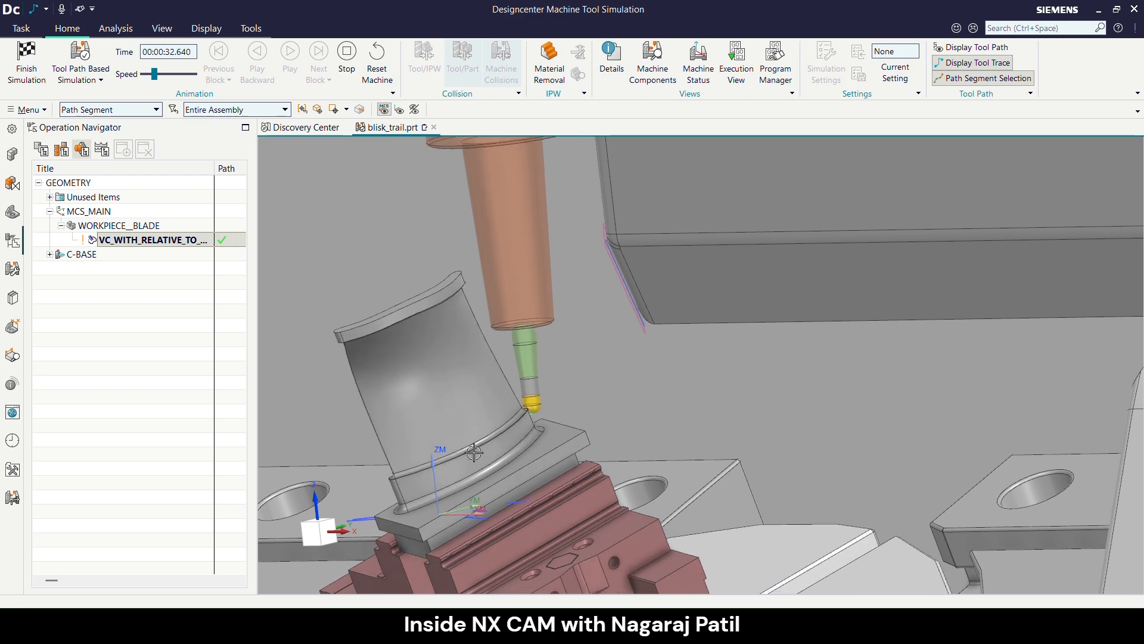
{"action": "scroll", "coordinate": [474, 453], "scroll_direction": "down", "scroll_amount": 2}
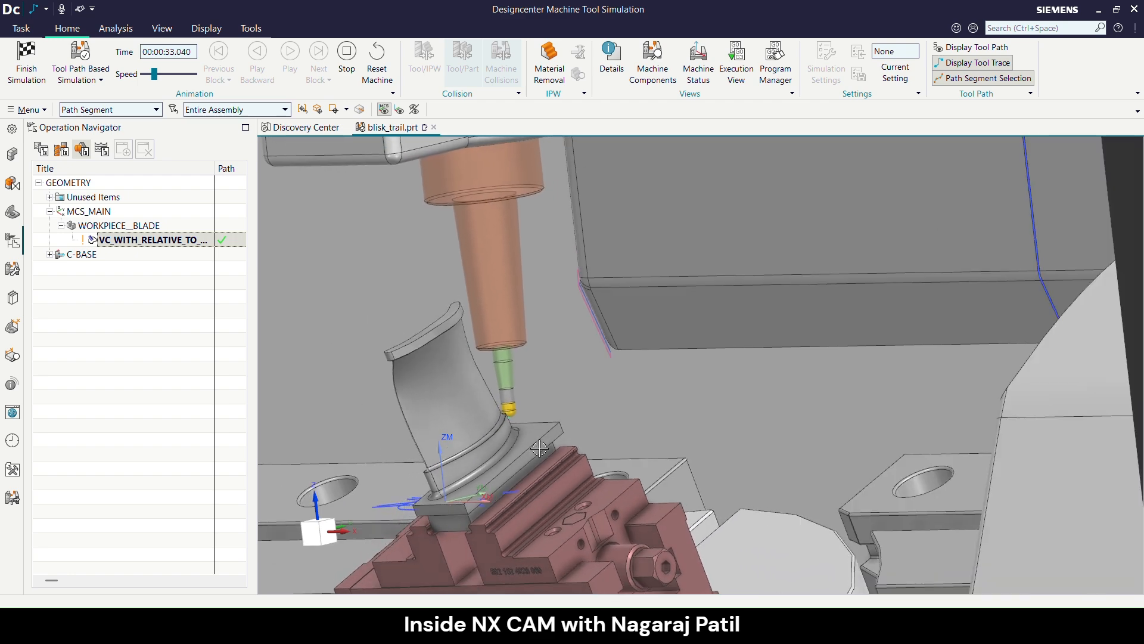
{"action": "middle_click_drag", "start_coordinate": [539, 449], "coordinate": [807, 271]}
{"action": "scroll", "coordinate": [555, 476], "scroll_direction": "up", "scroll_amount": 2}
{"action": "scroll", "coordinate": [624, 440], "scroll_direction": "up", "scroll_amount": 3}
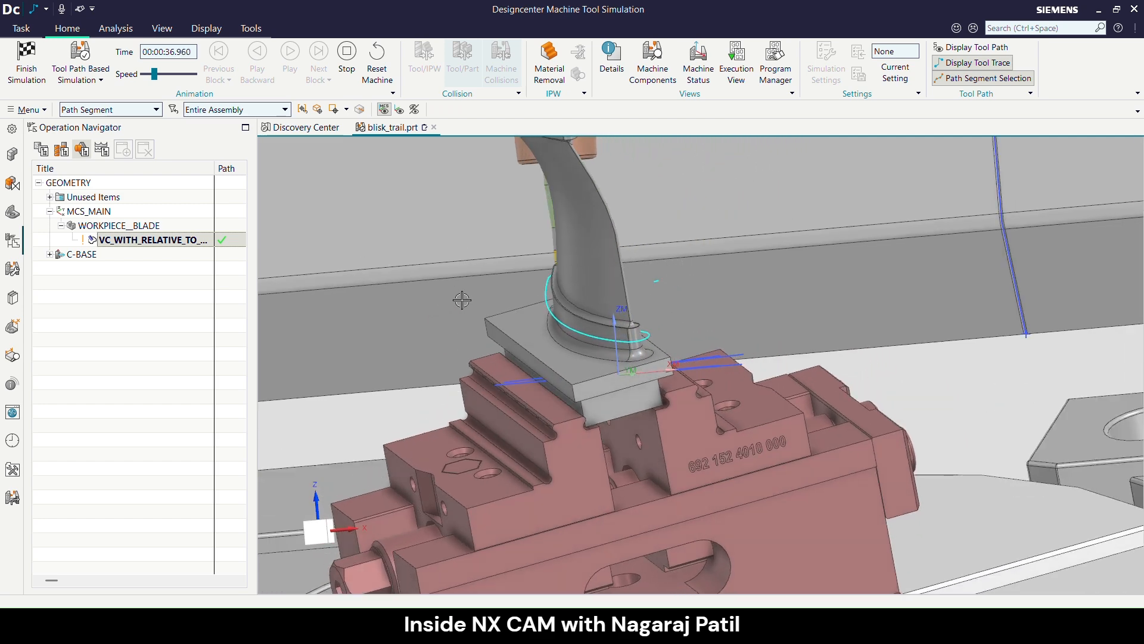
- Examine the tool status, tool coordinates and tool path lines in the Execution View, close it, and check the tool motion around the blade
{"action": "left_click", "coordinate": [737, 64]}
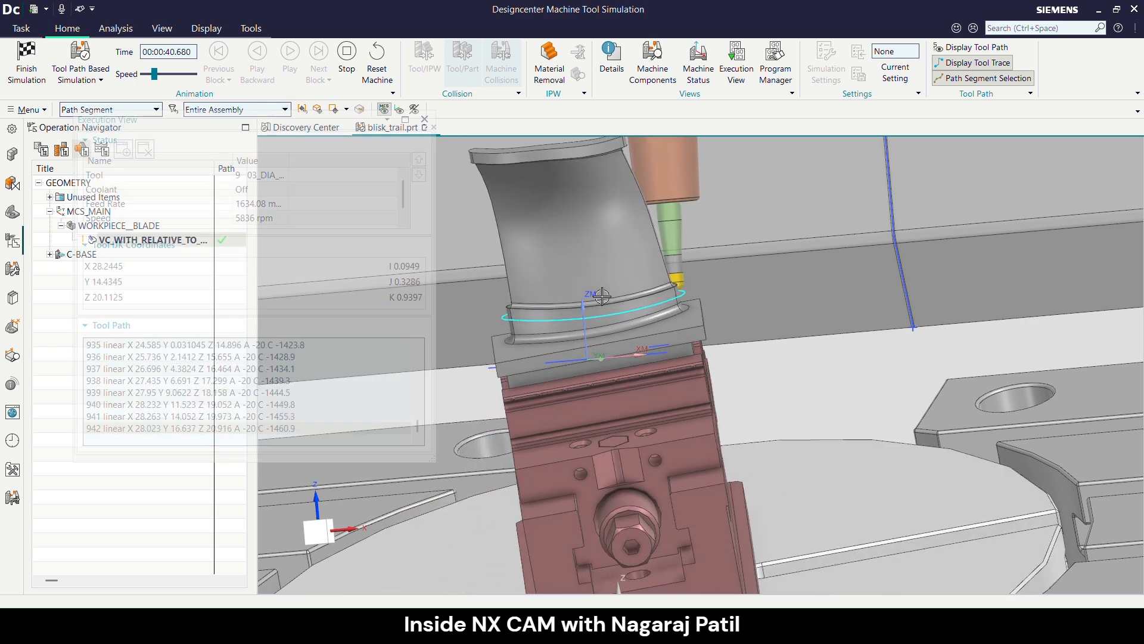
{"action": "scroll", "coordinate": [567, 429], "scroll_direction": "down", "scroll_amount": 3}
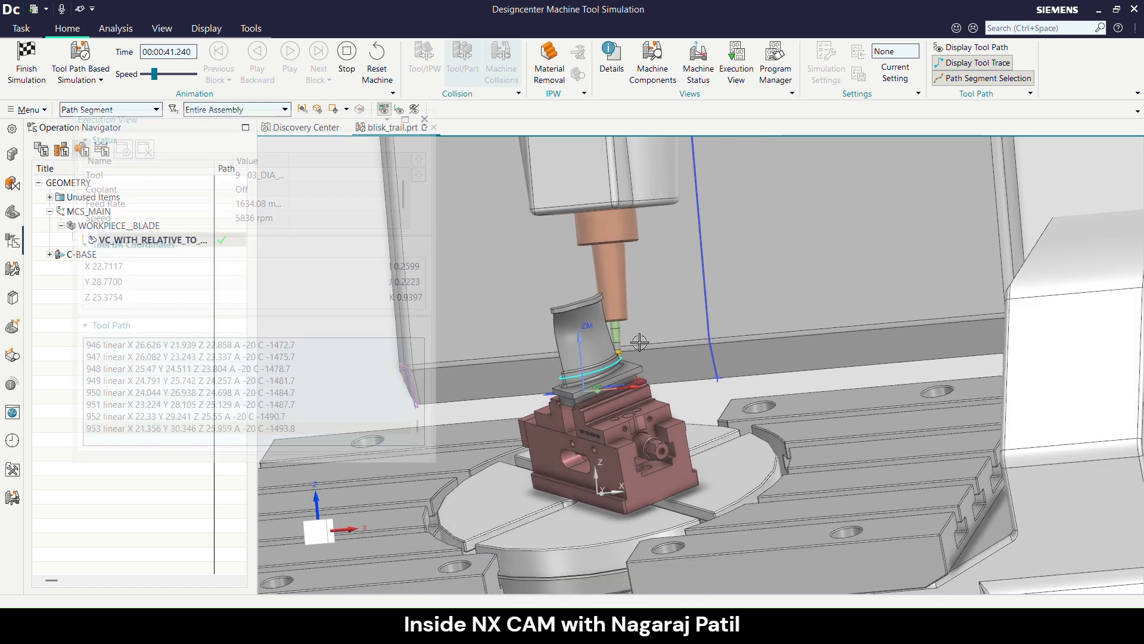
{"action": "scroll", "coordinate": [640, 342], "scroll_direction": "up", "scroll_amount": 2}
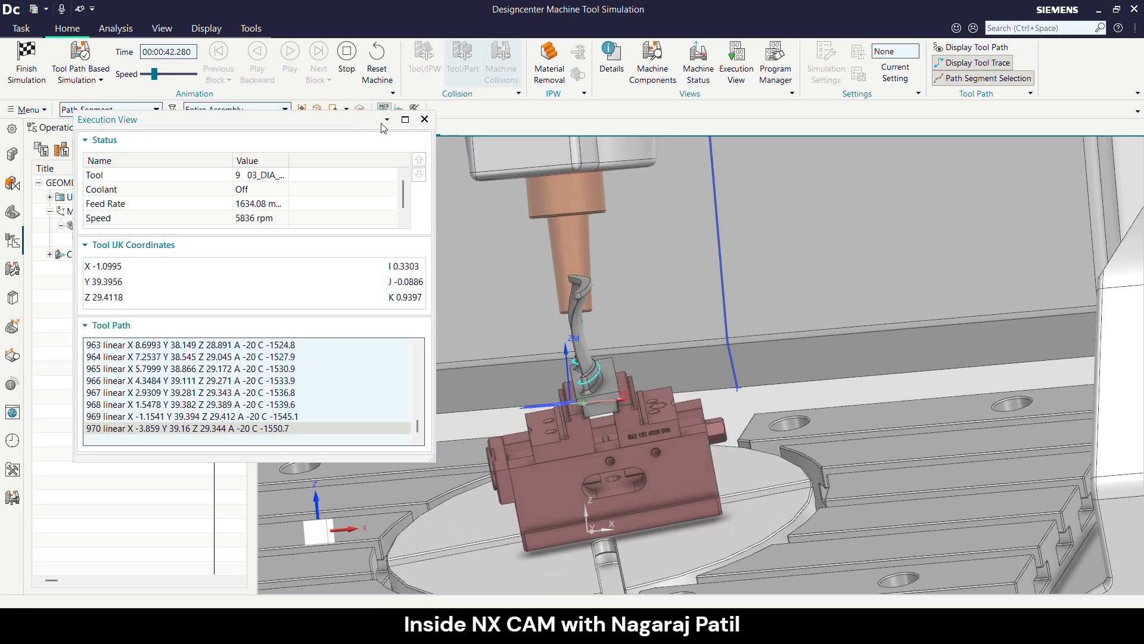
{"action": "left_click", "coordinate": [425, 119]}
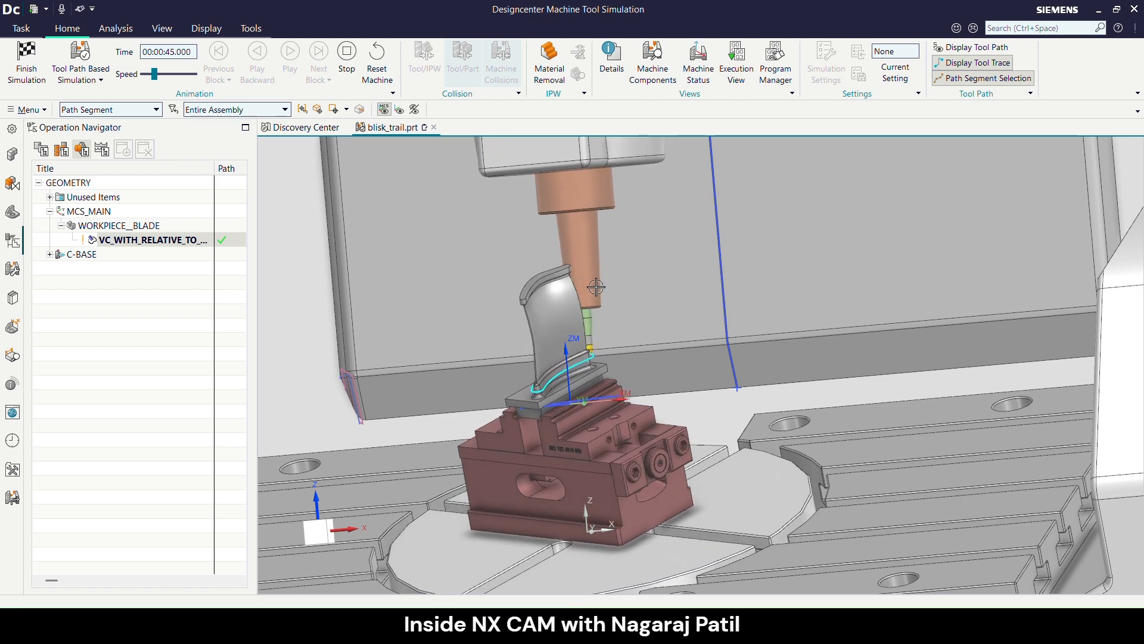
{"action": "scroll", "coordinate": [602, 286], "scroll_direction": "up", "scroll_amount": 1}
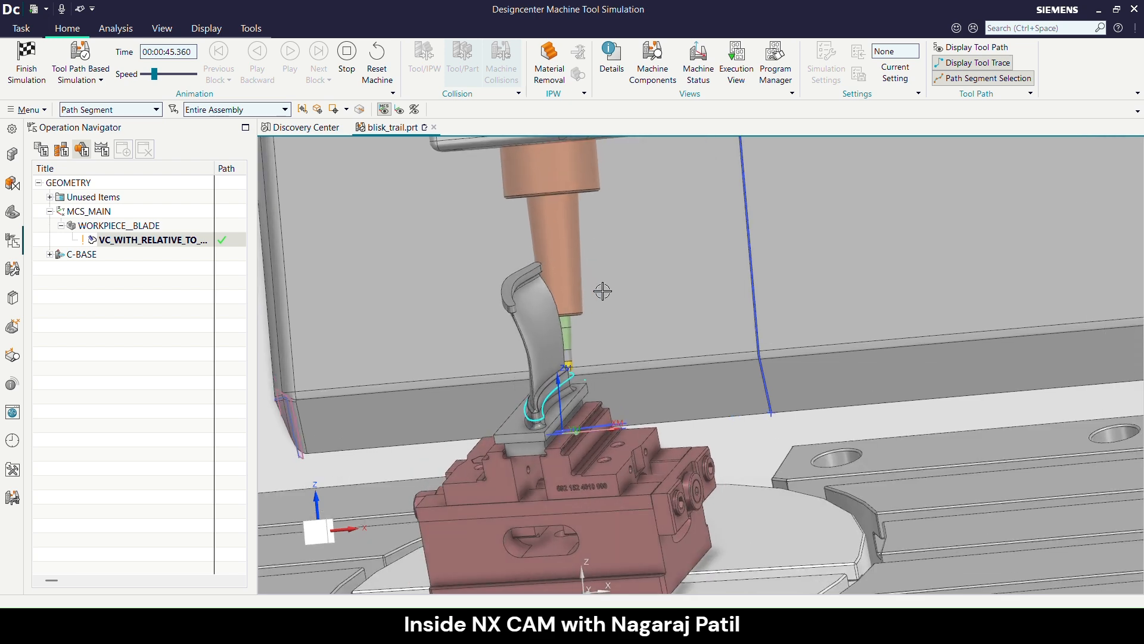
{"action": "scroll", "coordinate": [619, 401], "scroll_direction": "down", "scroll_amount": 1}
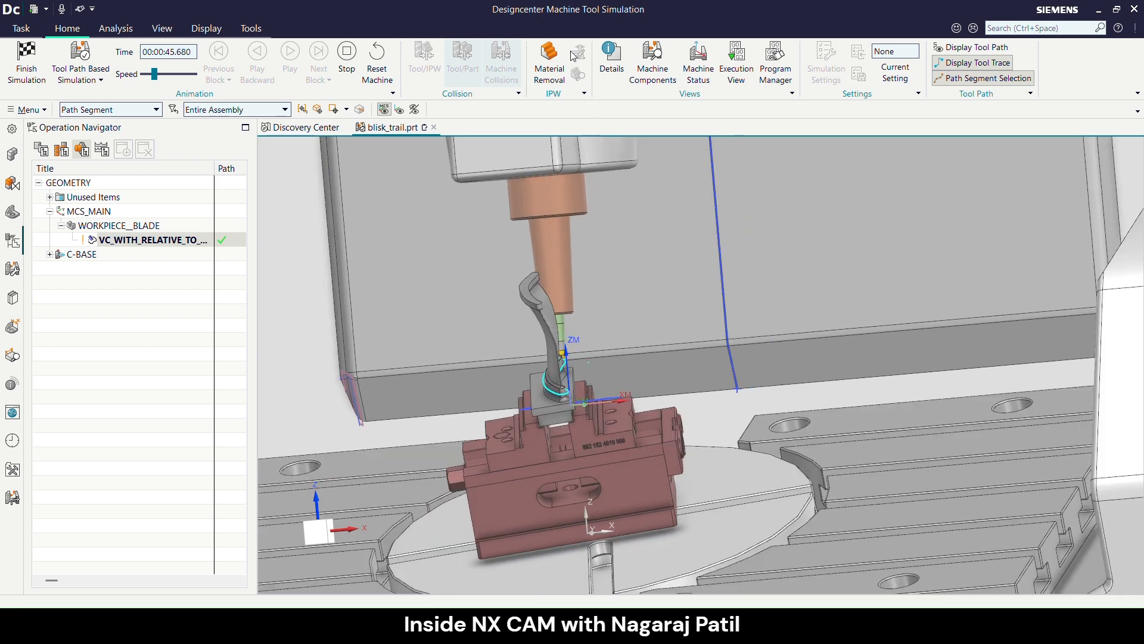